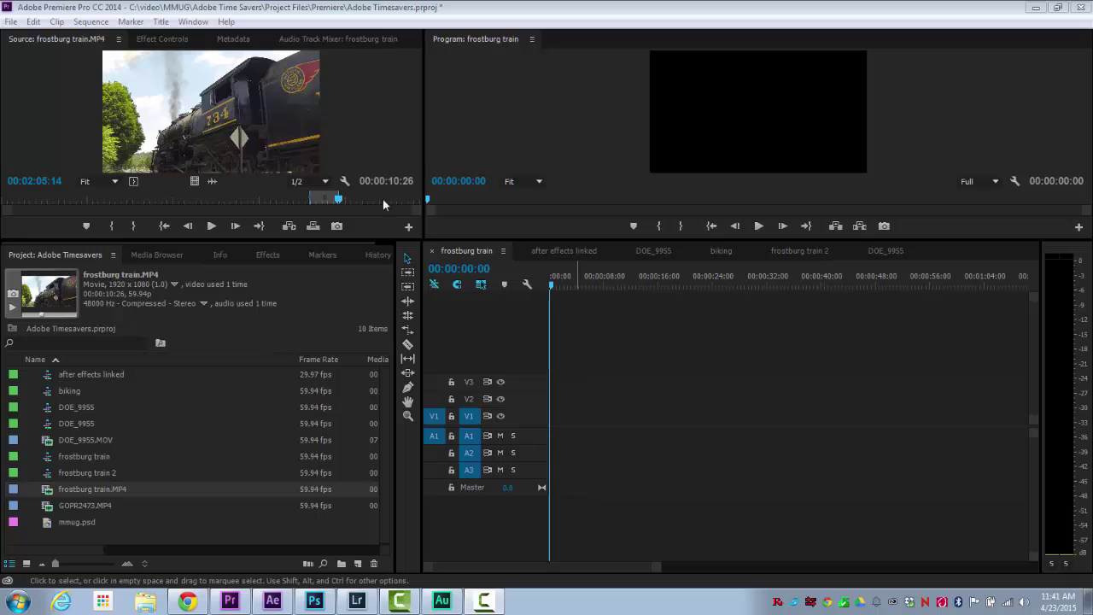
# Step: Create a new sequence from the frostburg train.MP4 clip and return its playhead to the start
pyautogui.click(334, 199)
pyautogui.moveTo(335, 199); pyautogui.dragTo(314, 197)
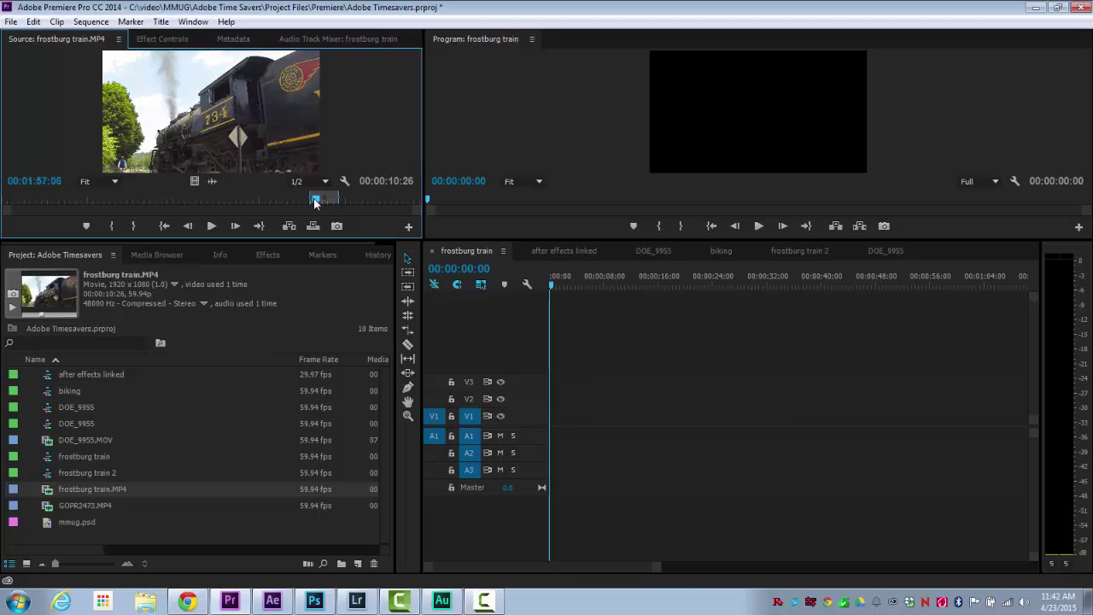
pyautogui.click(556, 436)
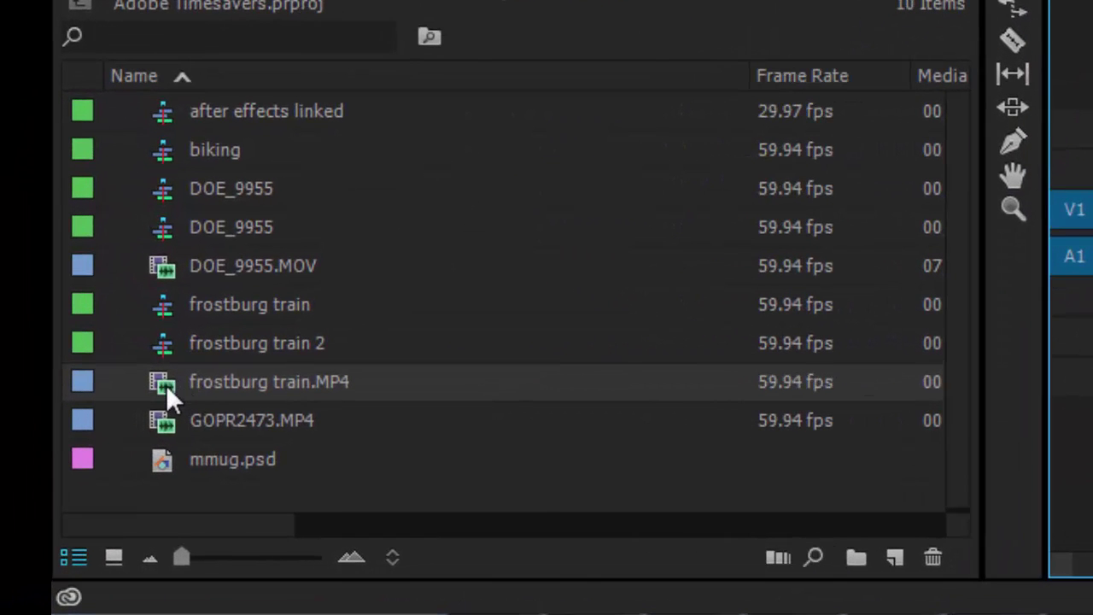
pyautogui.moveTo(166, 384); pyautogui.dragTo(896, 559)
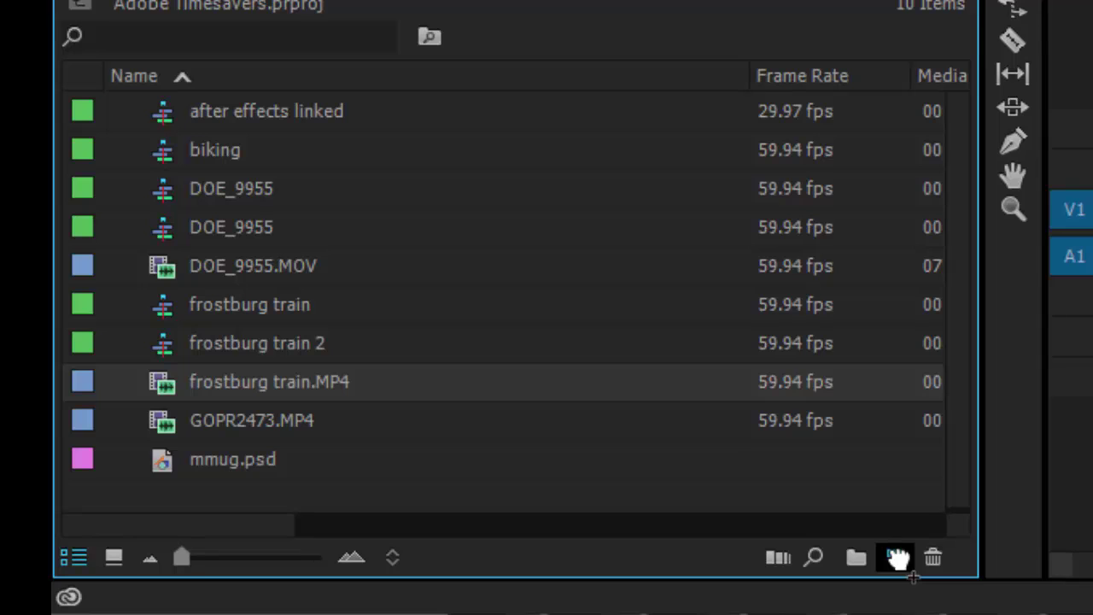
pyautogui.moveTo(898, 559); pyautogui.dragTo(897, 559)
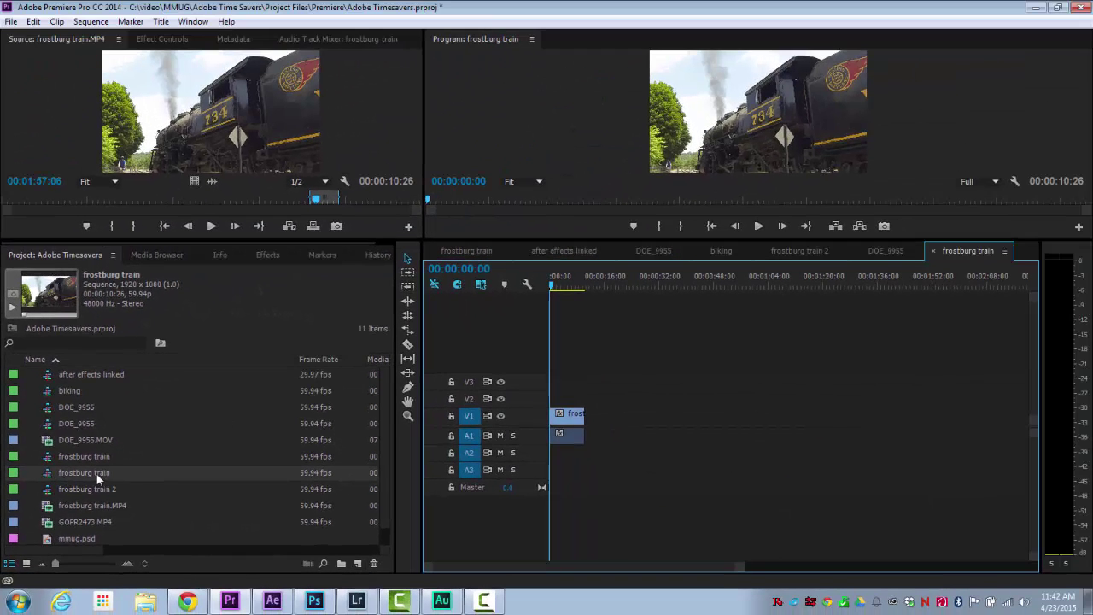
pyautogui.click(563, 285)
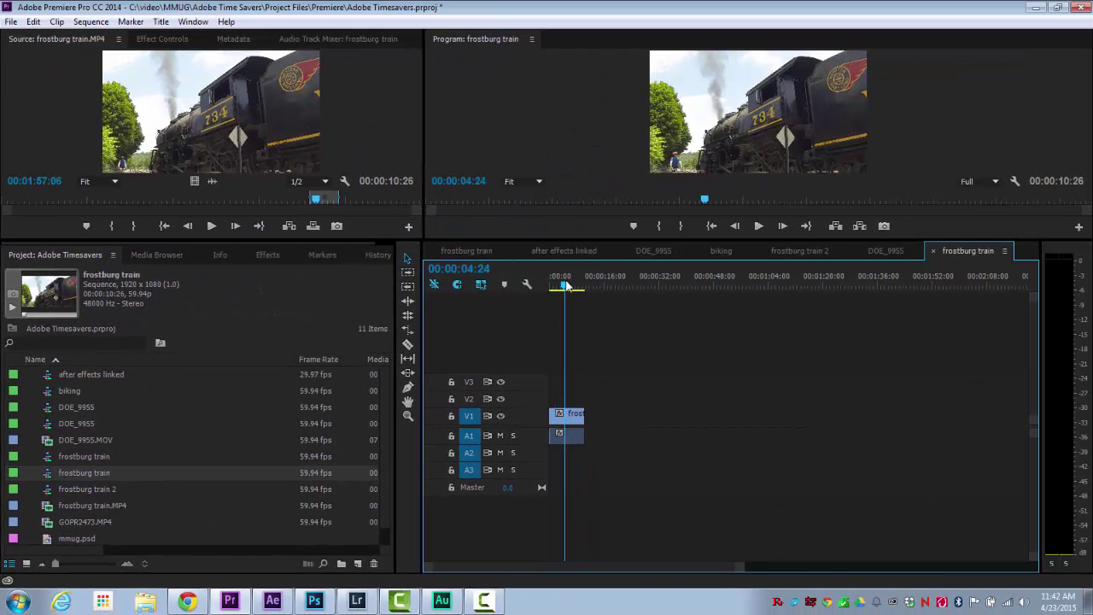
pyautogui.moveTo(740, 569); pyautogui.dragTo(671, 573)
pyautogui.moveTo(606, 284); pyautogui.dragTo(549, 286)
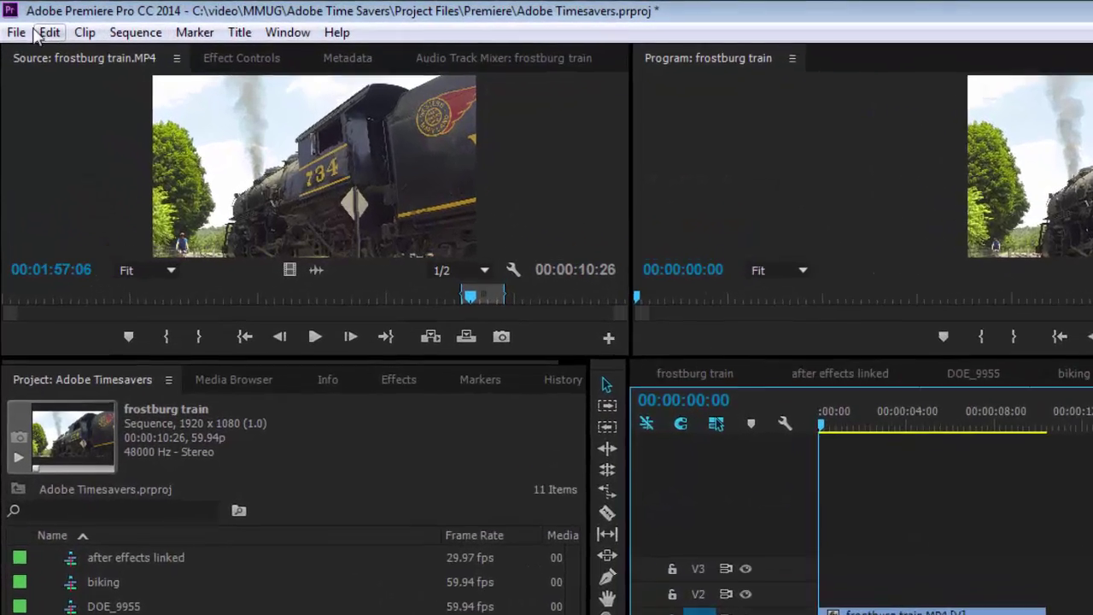
# Step: Create a dynamically linked After Effects composition at 1920 x 1080, 59.94fps Non Drop-Frame, with square pixels
pyautogui.click(15, 24)
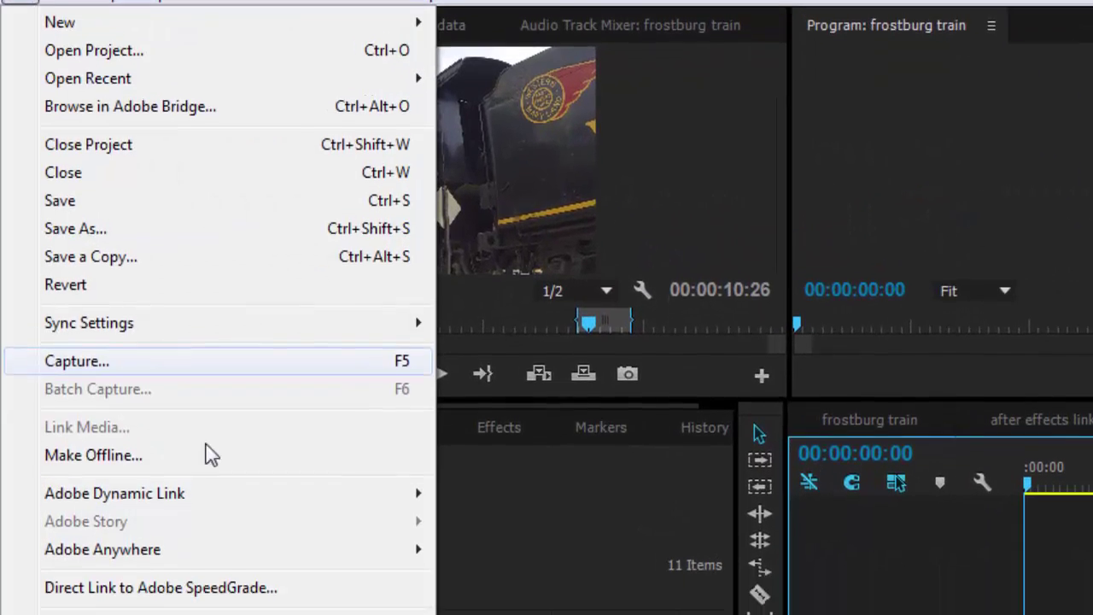
pyautogui.moveTo(287, 555)
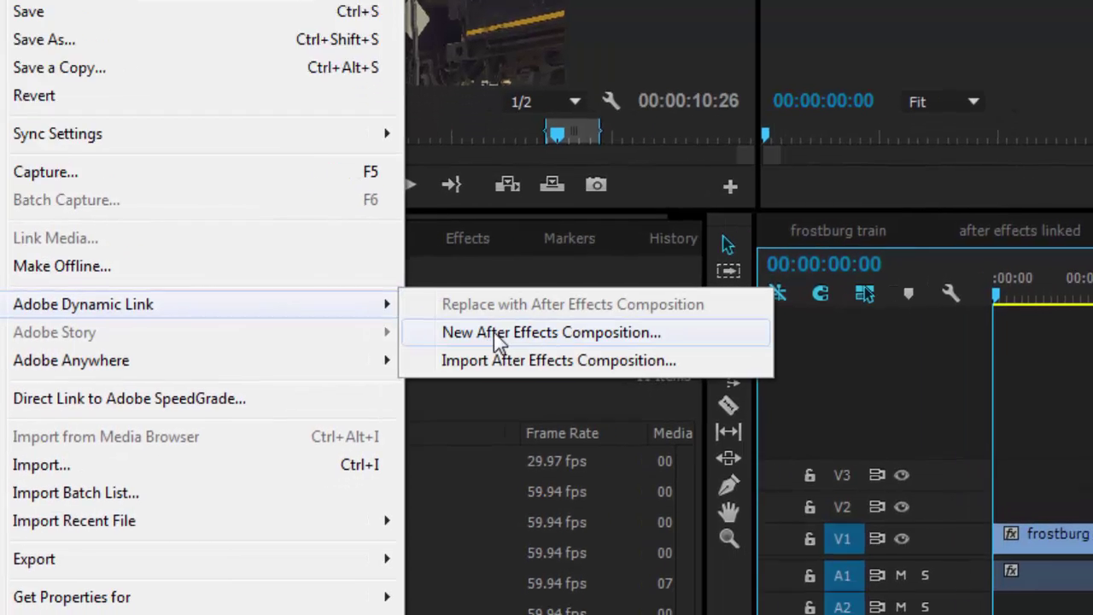
pyautogui.click(529, 337)
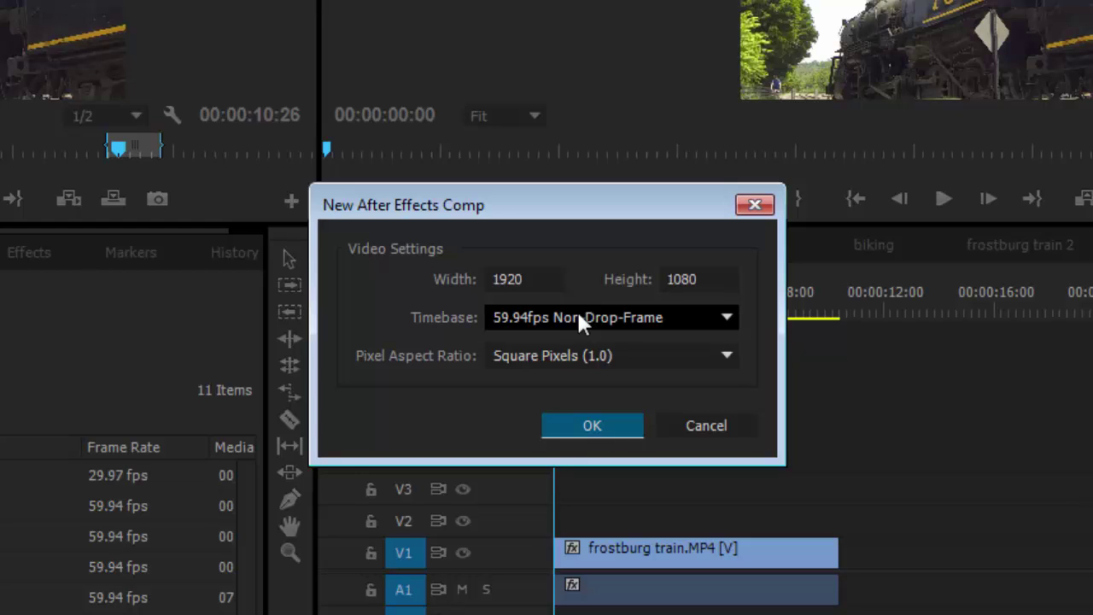
pyautogui.click(567, 422)
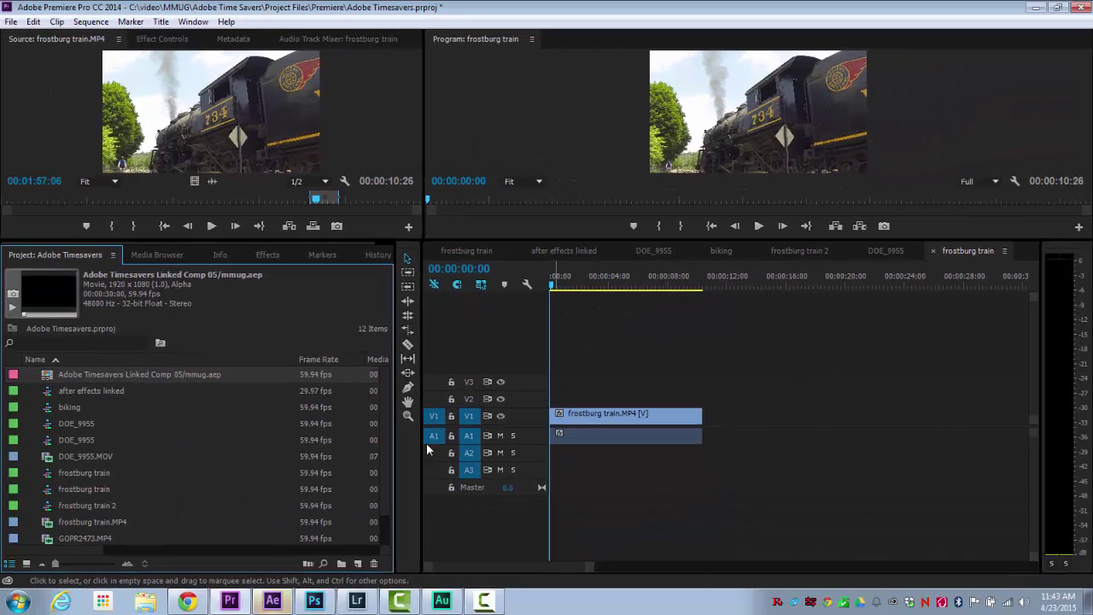
# Step: Switch to After Effects and draw a wide paragraph text box across the upper part of the linked composition
pyautogui.moveTo(270, 604)
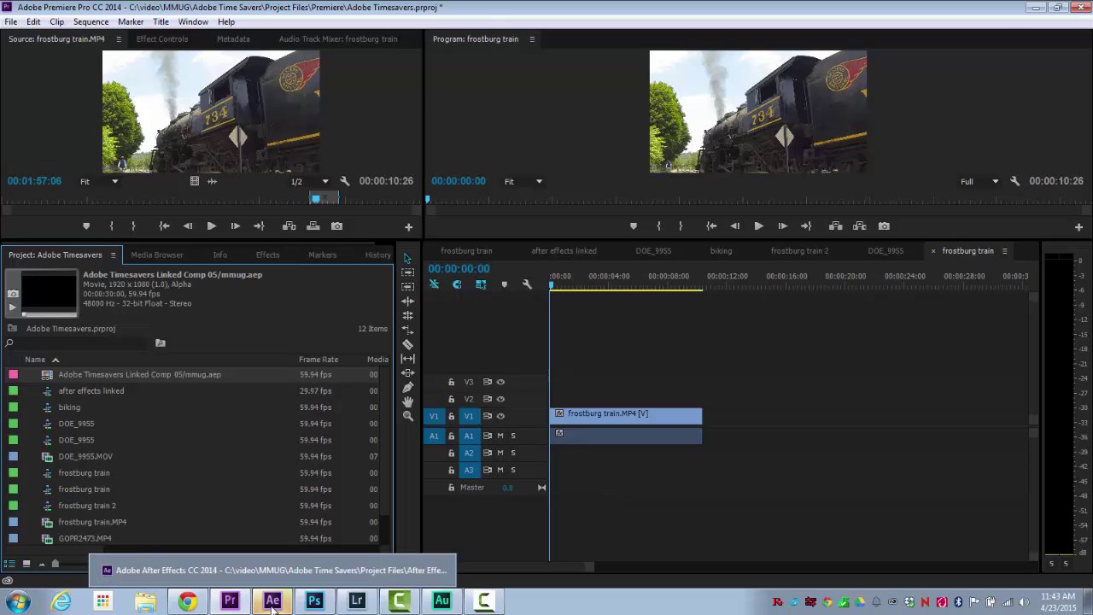
pyautogui.click(271, 569)
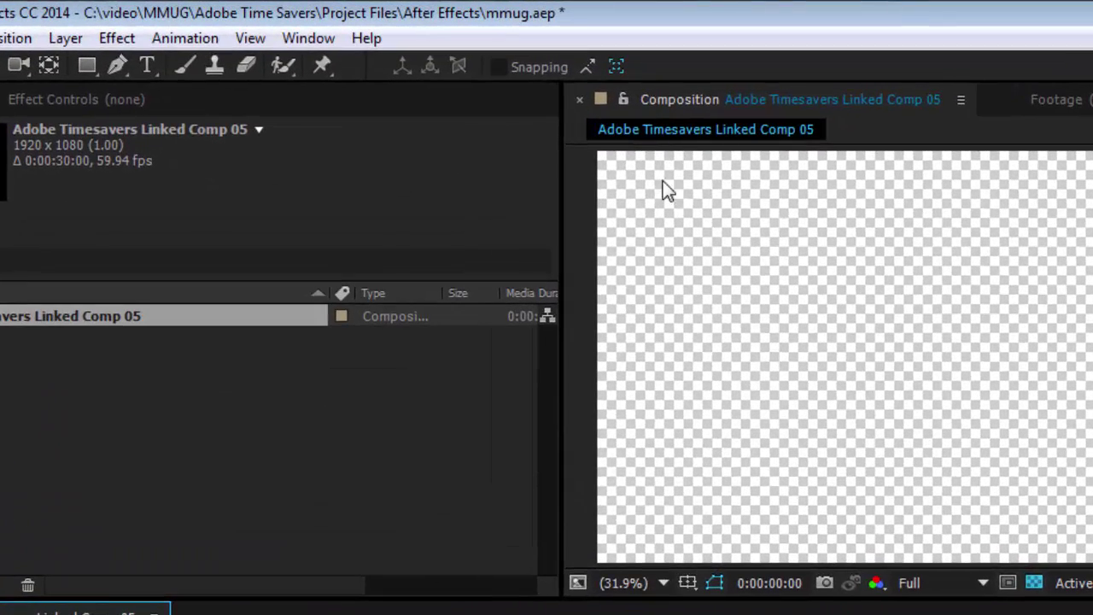
pyautogui.click(147, 66)
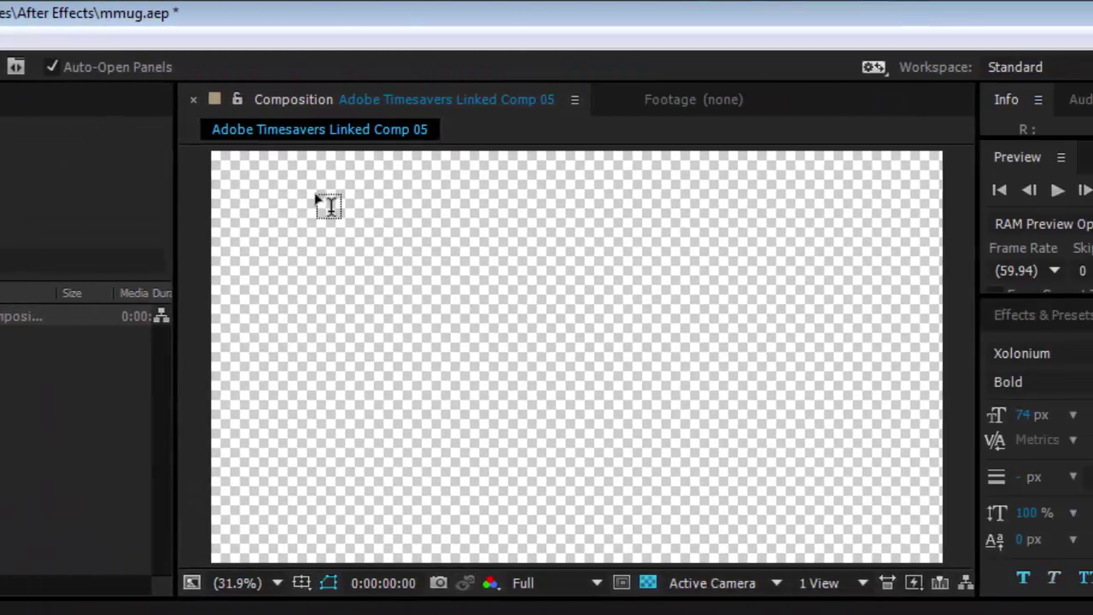
pyautogui.moveTo(291, 190); pyautogui.dragTo(894, 378)
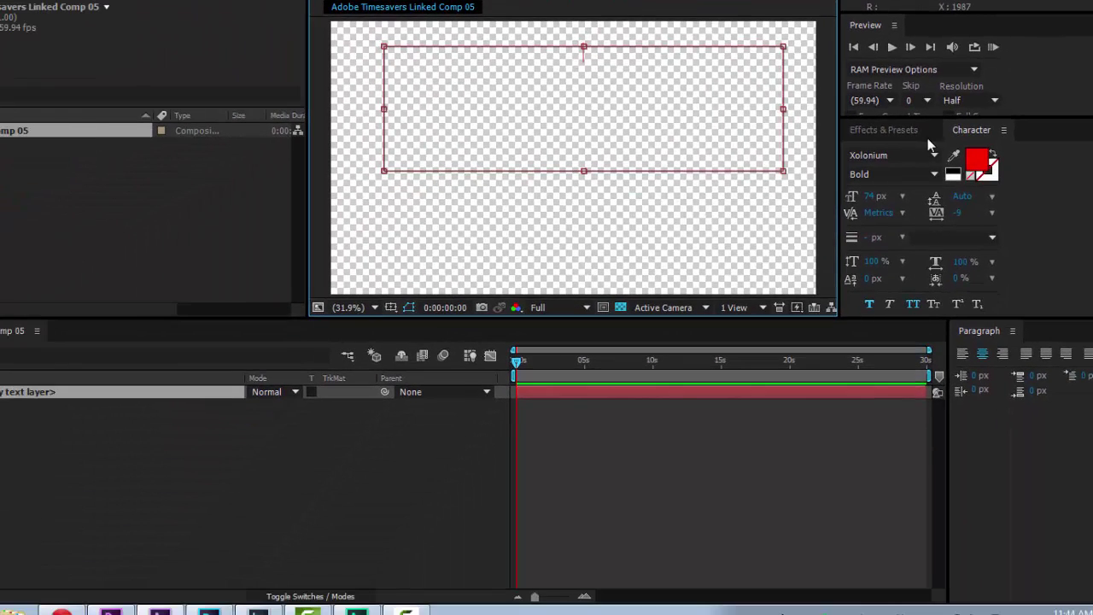
# Step: Set the text fill color to white (FFFFFF)
pyautogui.click(998, 259)
pyautogui.moveTo(551, 427); pyautogui.dragTo(427, 604)
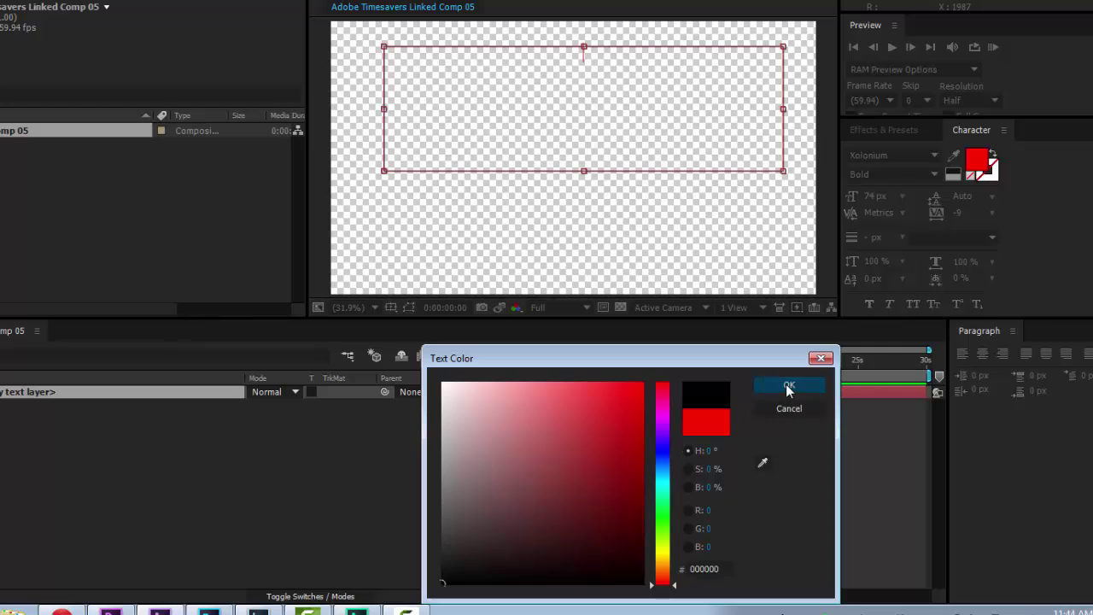
pyautogui.click(463, 393)
pyautogui.moveTo(463, 393); pyautogui.dragTo(442, 383)
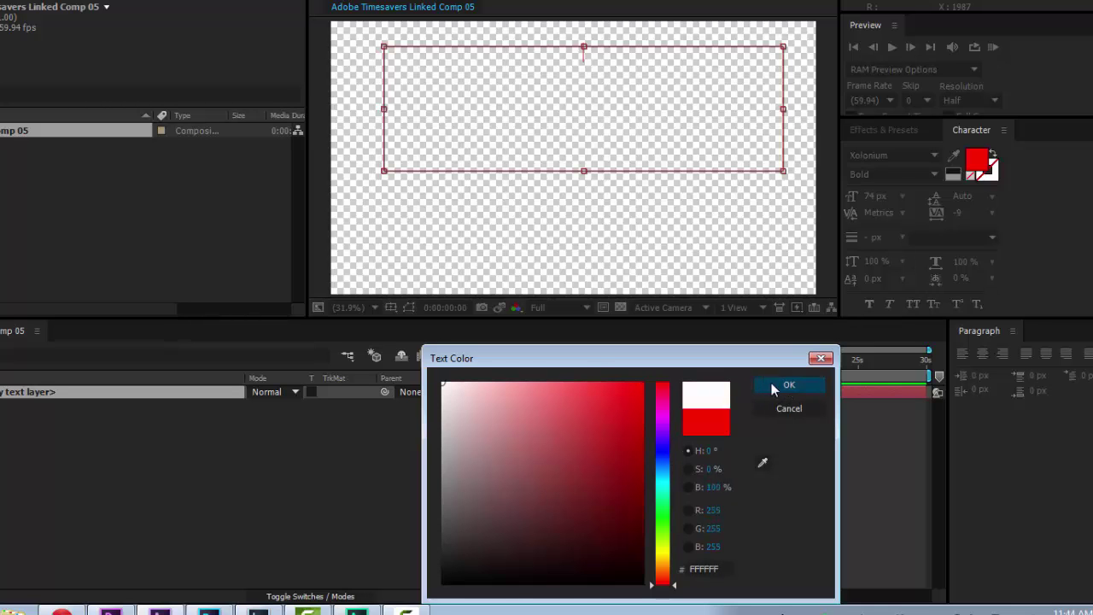
pyautogui.click(775, 385)
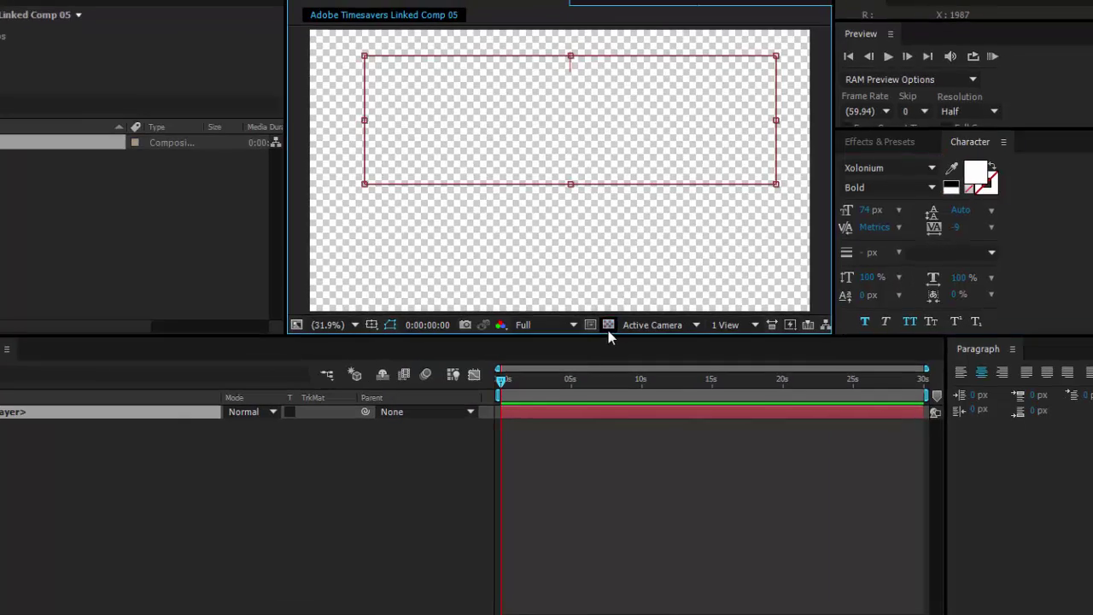
# Step: Turn off the transparency grid and enter the title text "FROSTBURG, MD" in the text box
pyautogui.click(620, 307)
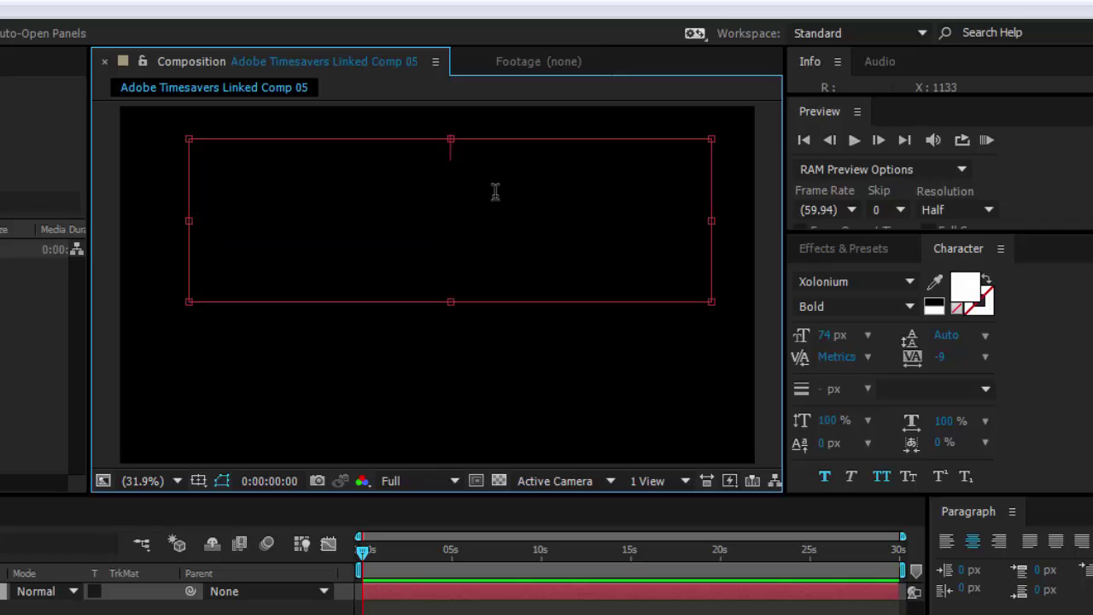
pyautogui.write('FROST')
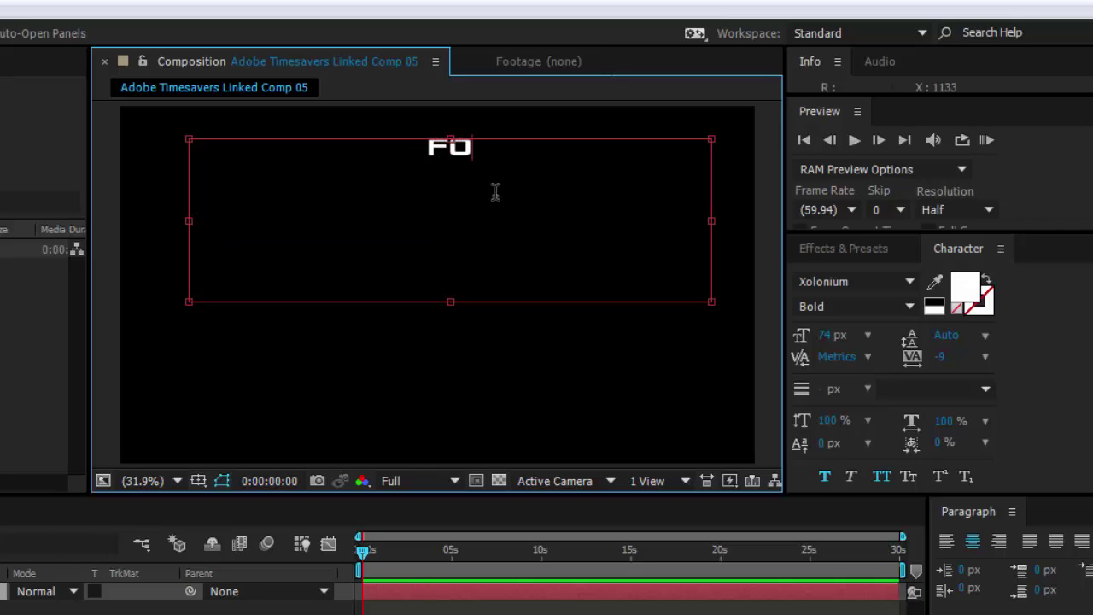
pyautogui.press('BackSpace')
pyautogui.write('BURG, MD')
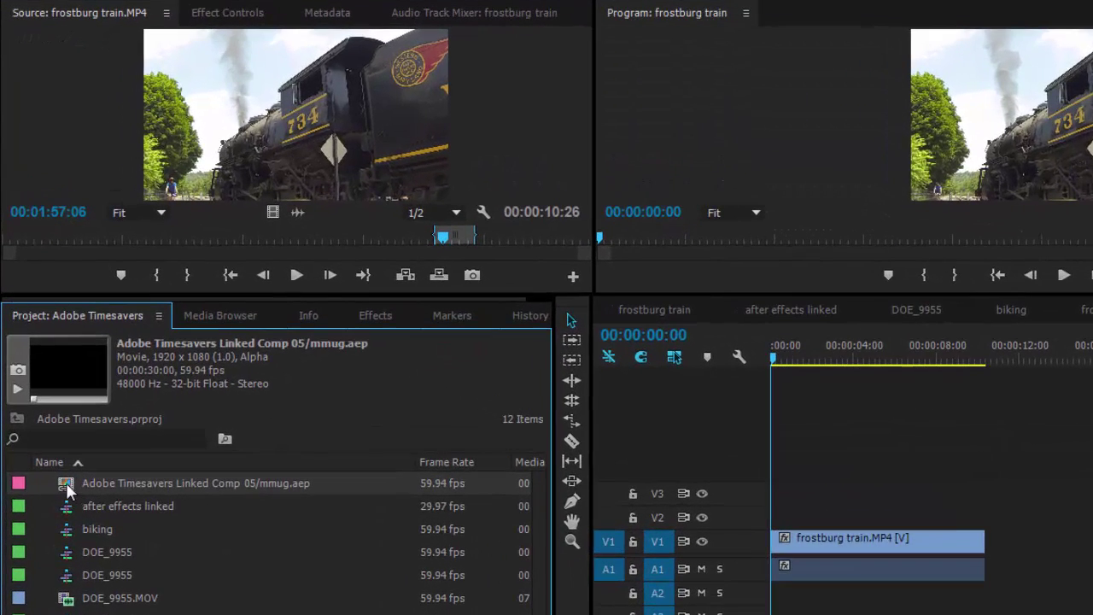
# Step: In Premiere Pro, preview the linked composition, place it on V2 above the train clip, and trim its end to about 8 seconds
pyautogui.doubleClick(68, 487)
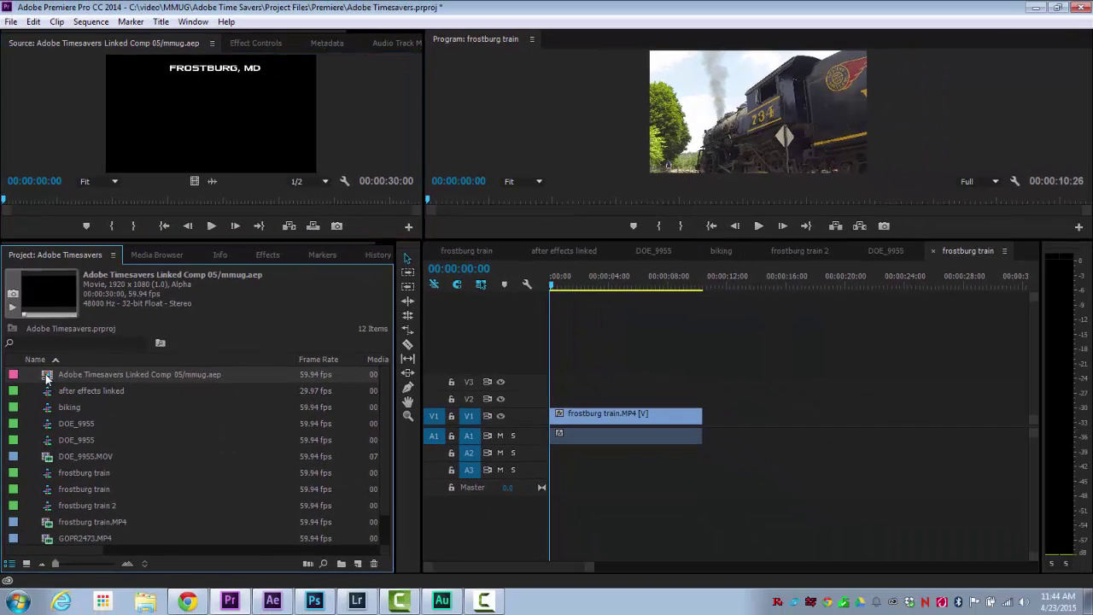
pyautogui.moveTo(47, 379); pyautogui.dragTo(563, 403)
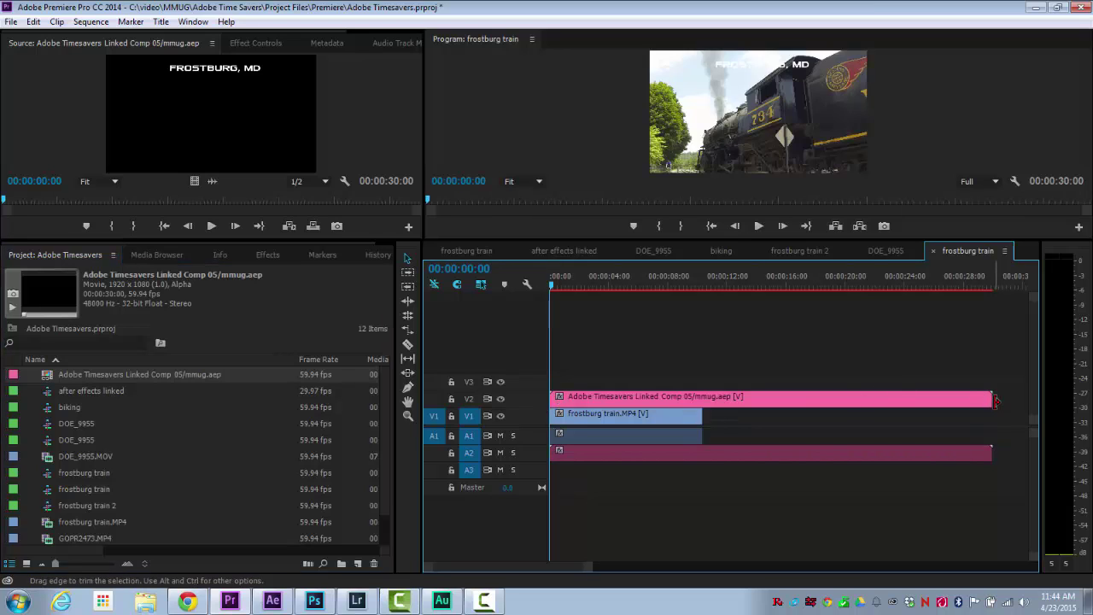
pyautogui.moveTo(994, 399); pyautogui.dragTo(670, 399)
# Step: Delete only the linked composition's audio on A2 and move the playhead to 00:00:02:08
pyautogui.click(600, 400)
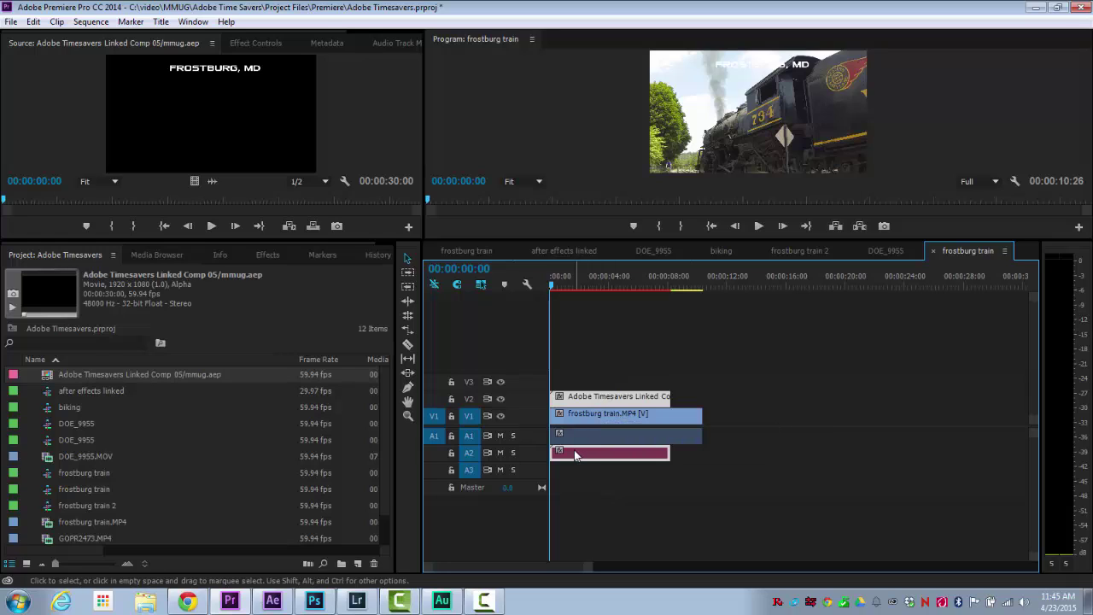
pyautogui.click(687, 452)
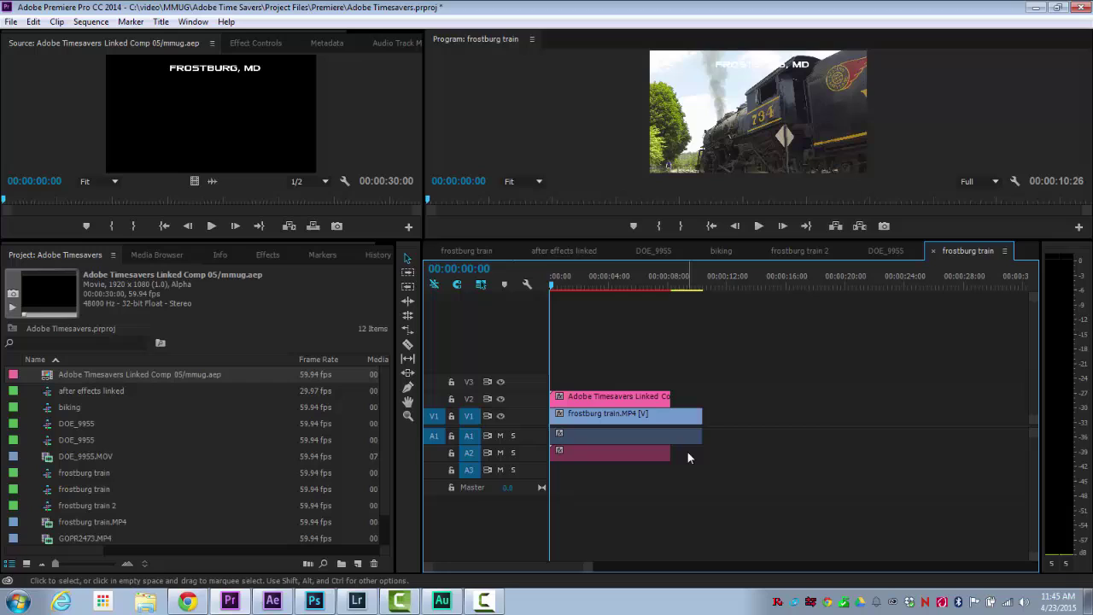
pyautogui.click(625, 455)
pyautogui.press('Delete')
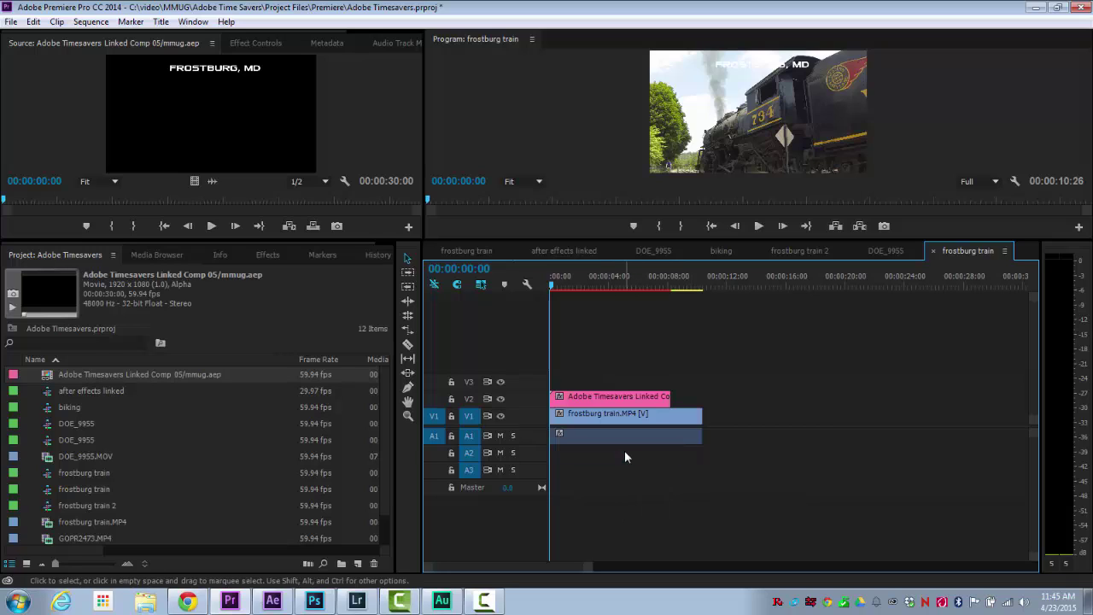
pyautogui.moveTo(564, 277); pyautogui.dragTo(583, 288)
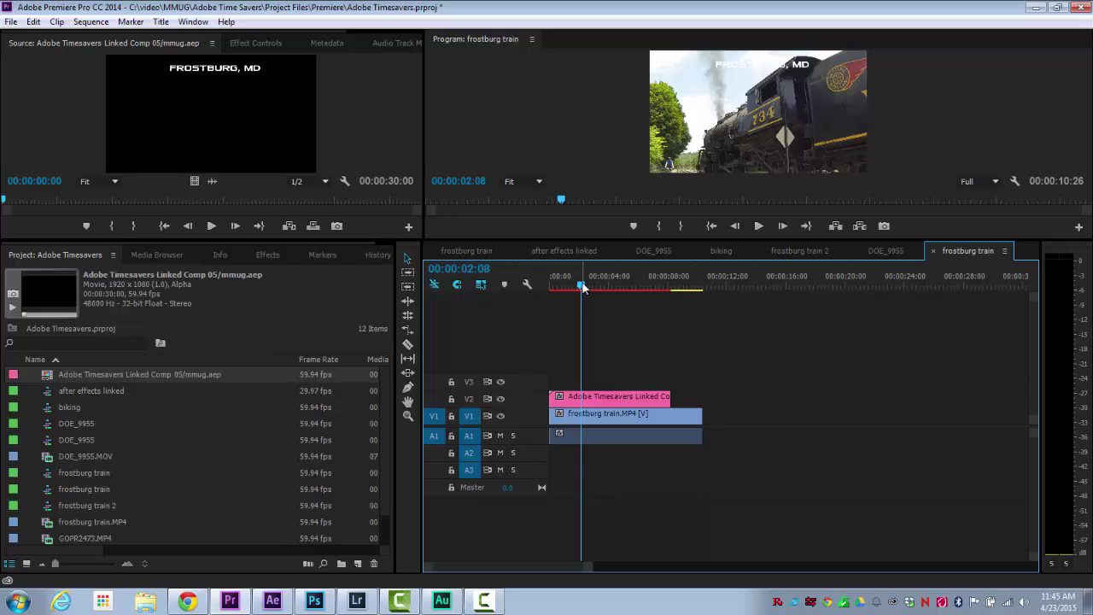
# Step: Switch to After Effects and move the FROSTBURG, MD title horizontally toward the left edge of the composition
pyautogui.click(272, 600)
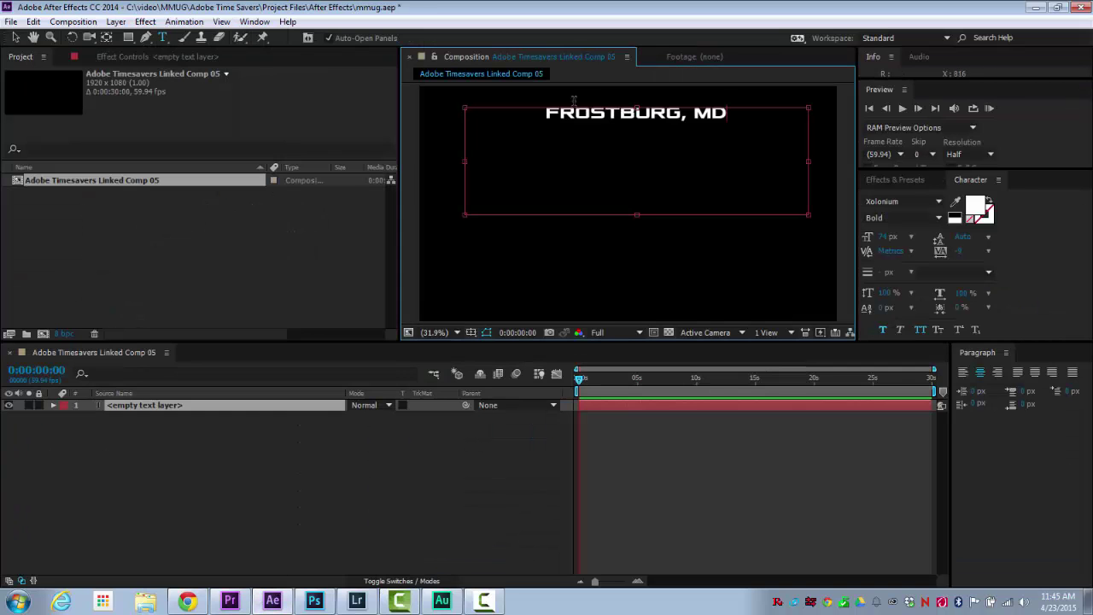
pyautogui.click(16, 38)
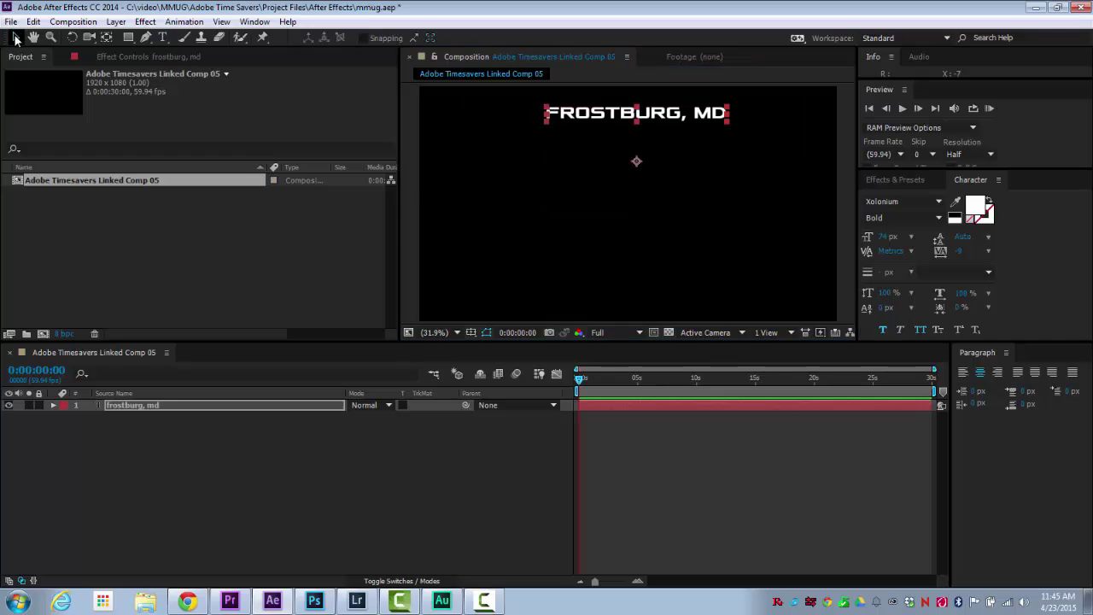
pyautogui.moveTo(567, 114); pyautogui.dragTo(489, 115)
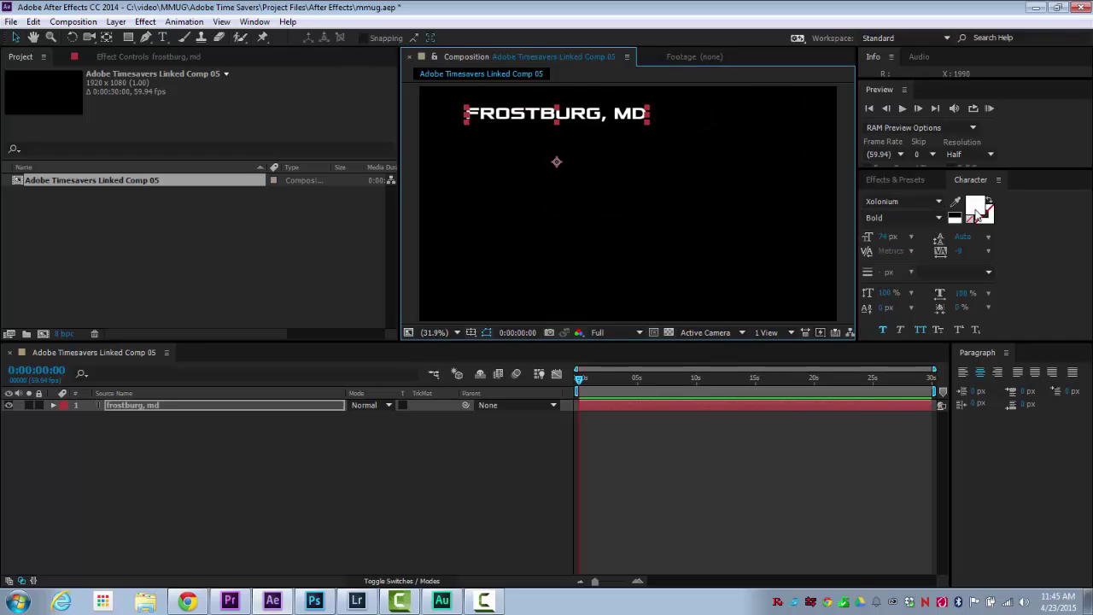
# Step: Change the title's fill color to black (000000) and turn the transparency grid on
pyautogui.click(976, 211)
pyautogui.moveTo(656, 449); pyautogui.dragTo(475, 603)
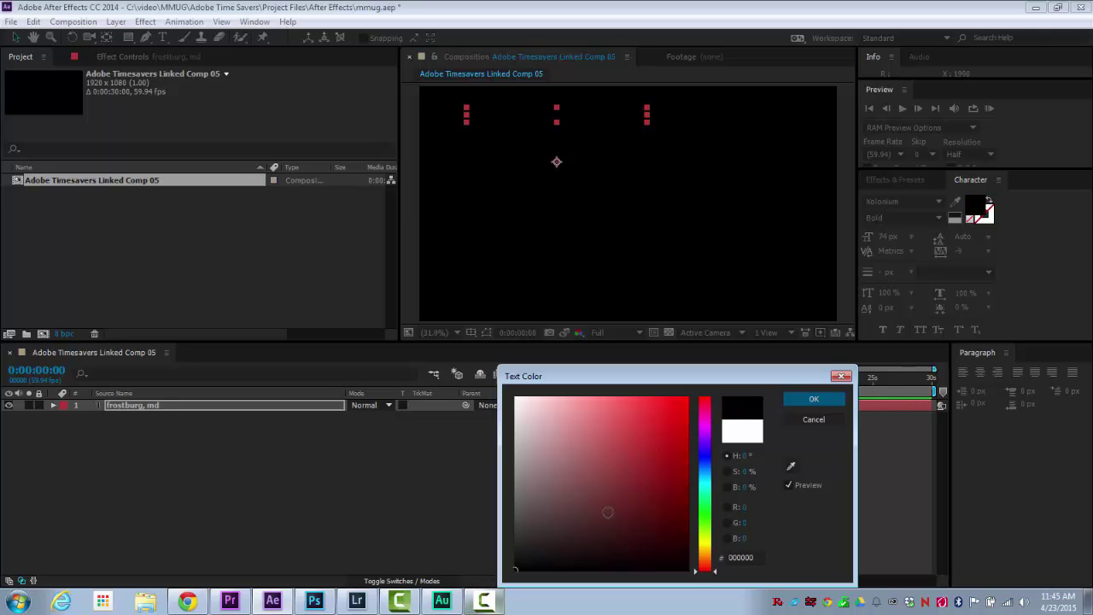
pyautogui.click(790, 399)
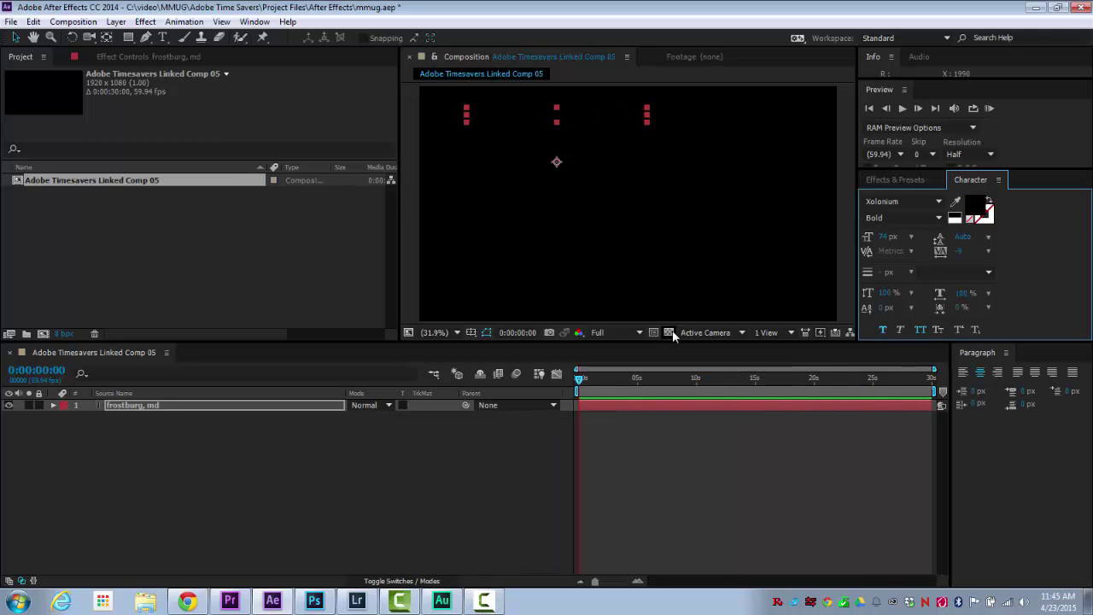
pyautogui.click(669, 333)
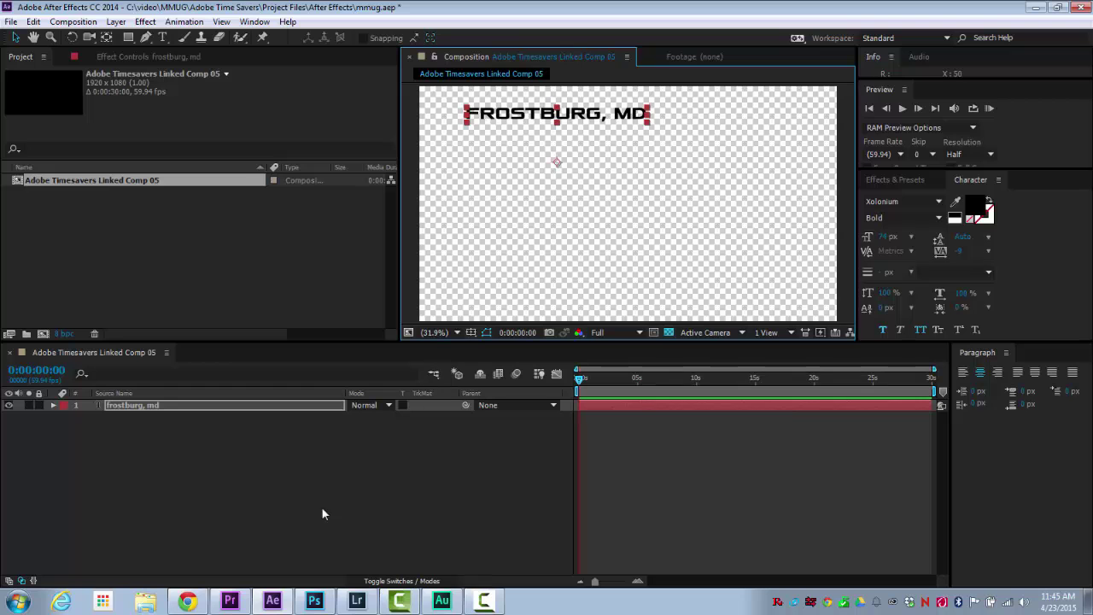
# Step: Return to Premiere Pro, enlarge the program preview to check the updated title, and move the playhead to the sequence start
pyautogui.click(229, 601)
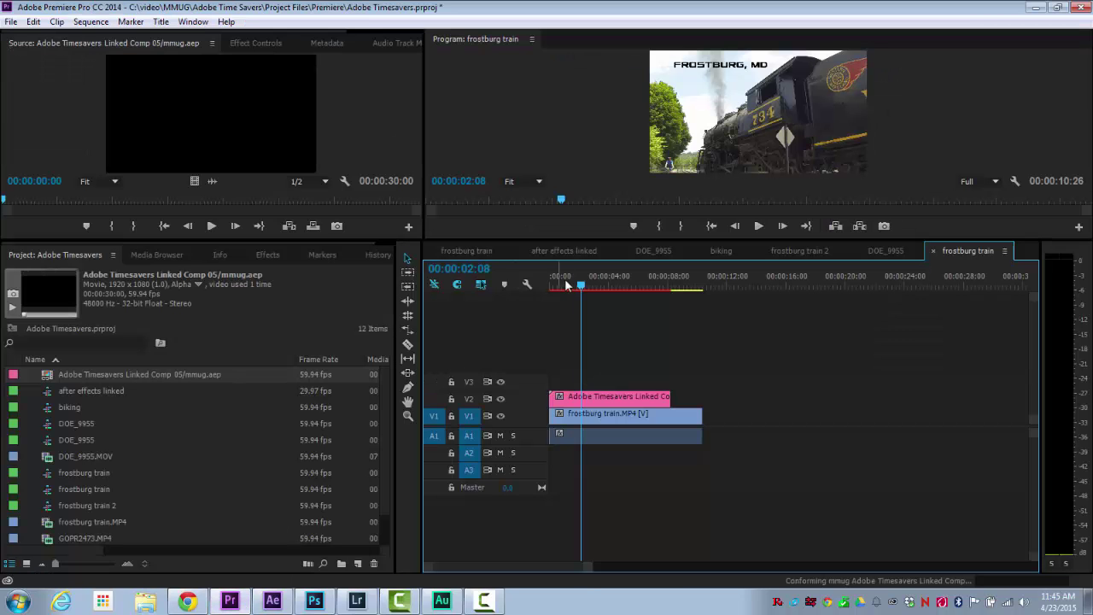
pyautogui.moveTo(606, 241); pyautogui.dragTo(606, 370)
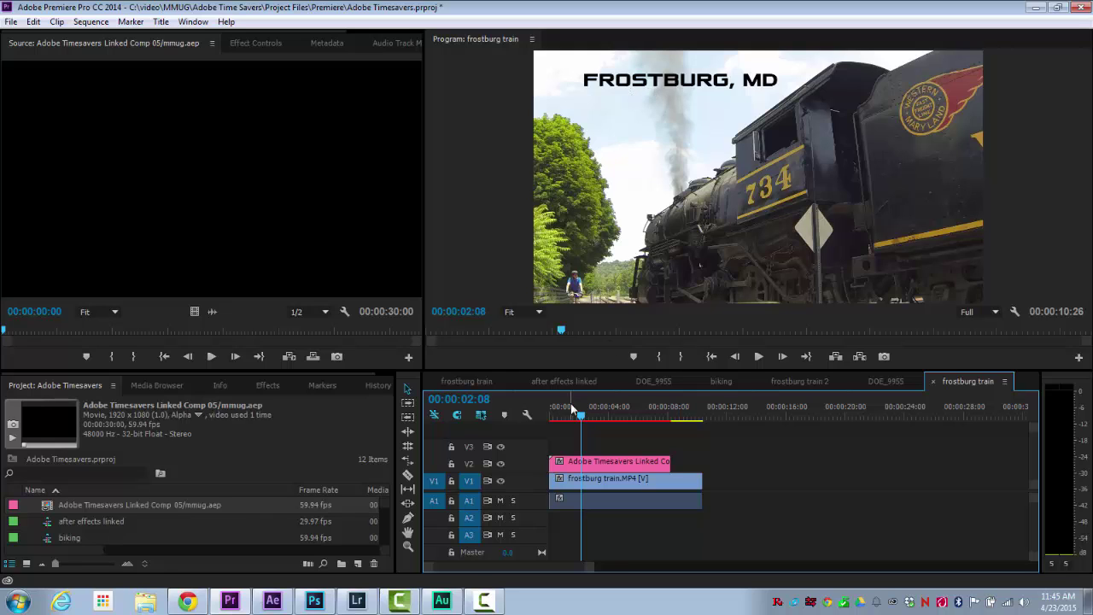
pyautogui.moveTo(572, 410); pyautogui.dragTo(542, 416)
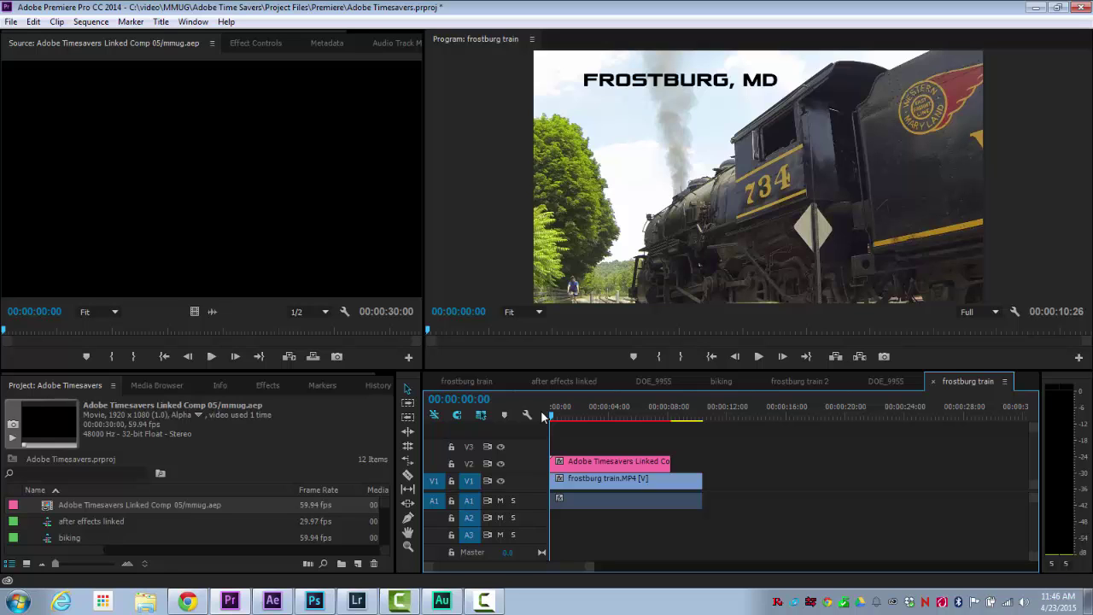
# Step: Switch to After Effects and search the effects and presets for "blur"
pyautogui.click(272, 600)
pyautogui.click(896, 181)
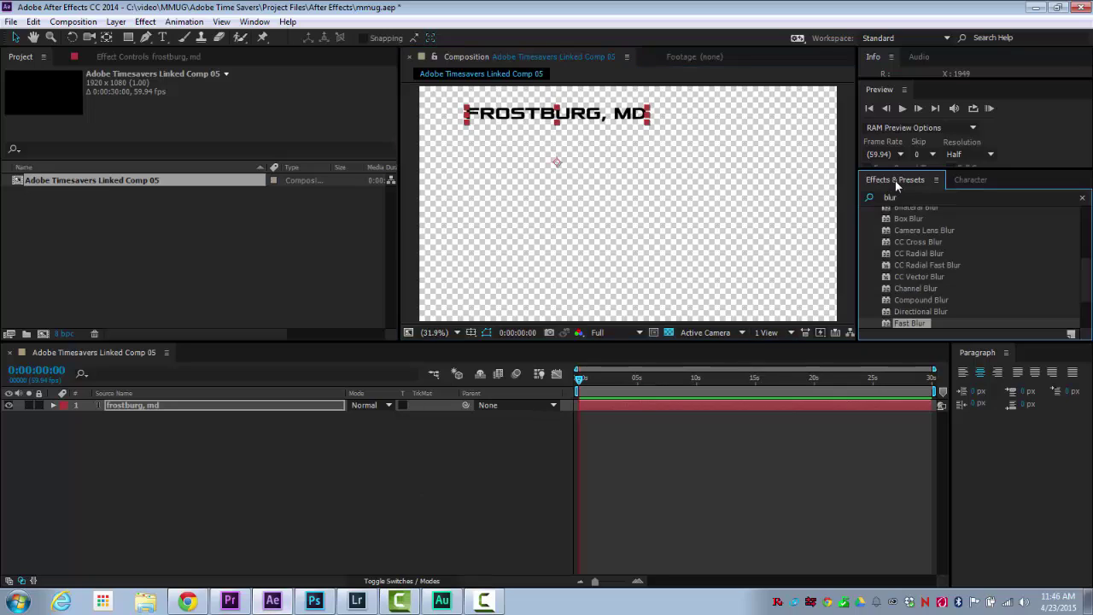
pyautogui.scroll(5, 1078, 276)
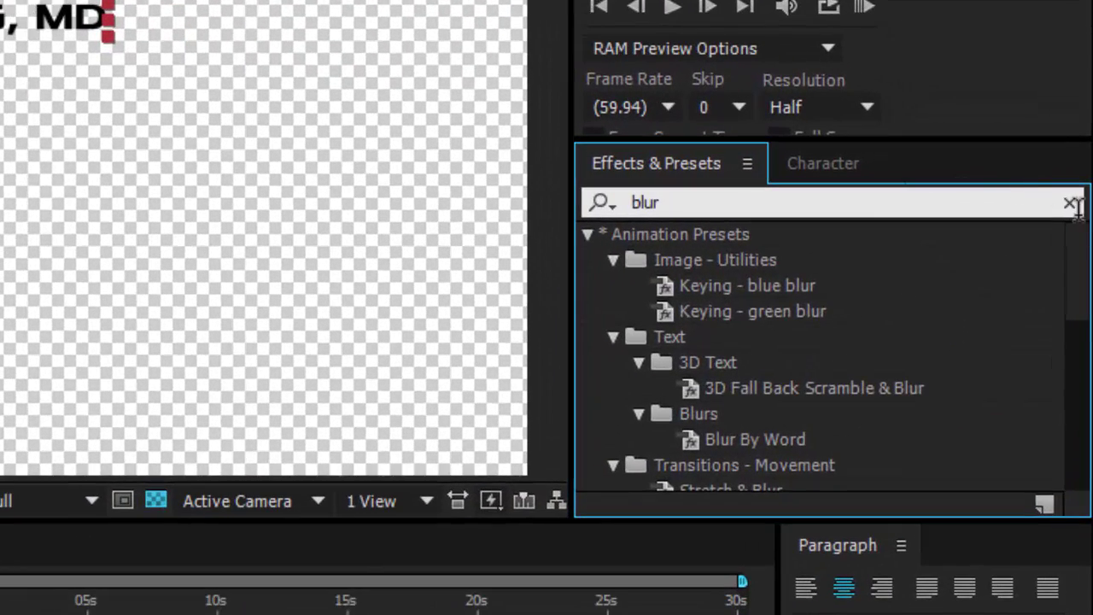
pyautogui.click(1071, 203)
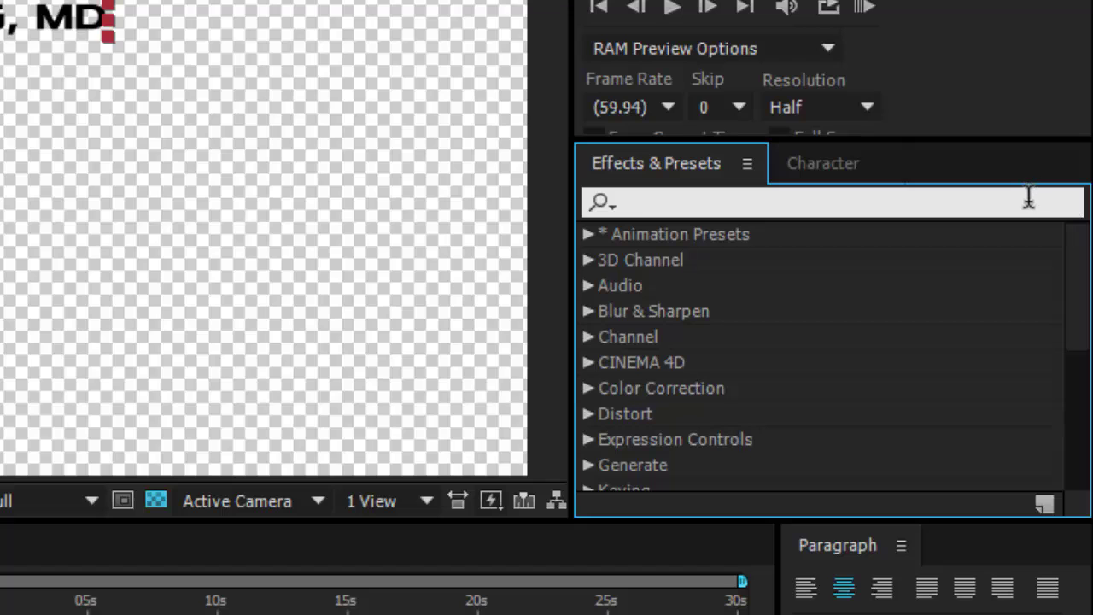
pyautogui.write('blur')
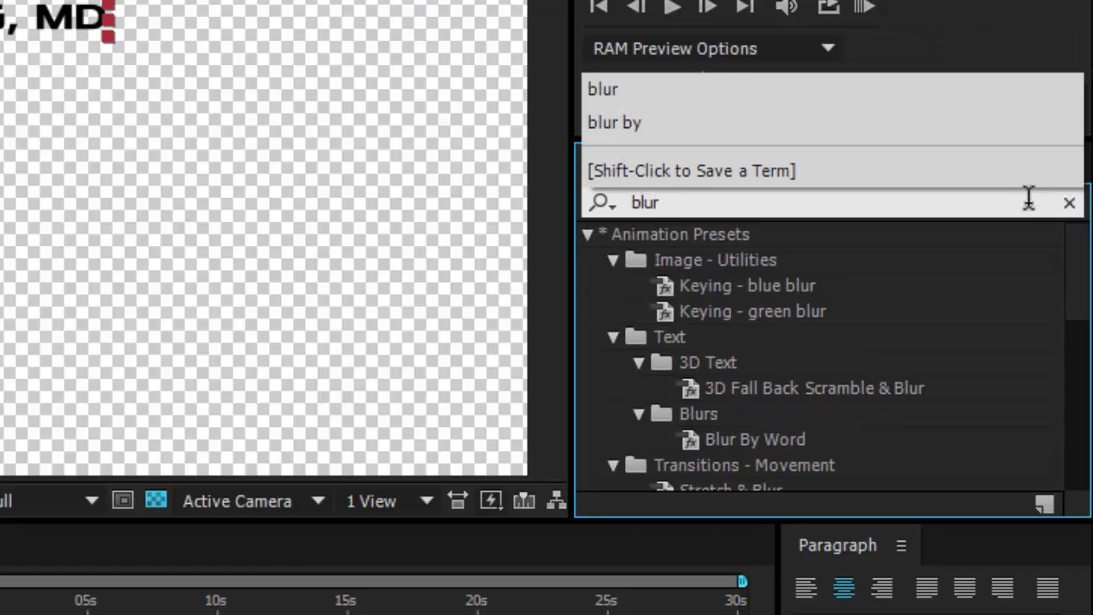
pyautogui.press('Return')
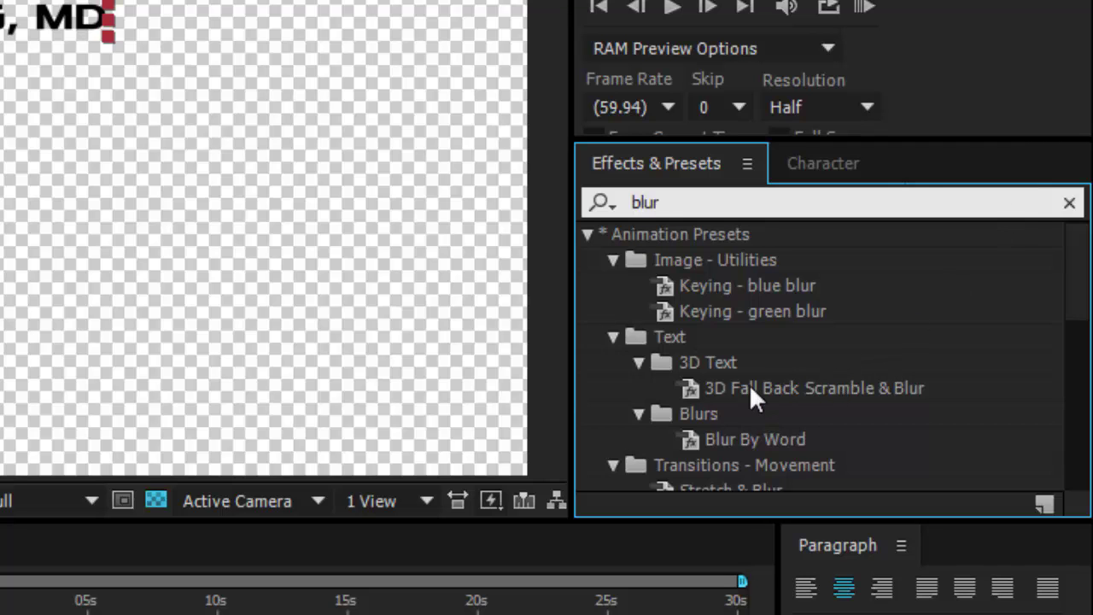
# Step: Apply the Blur By Word preset to the FROSTBURG, MD title and scrub the animation in Premiere Pro to 00:00:01:40
pyautogui.click(689, 434)
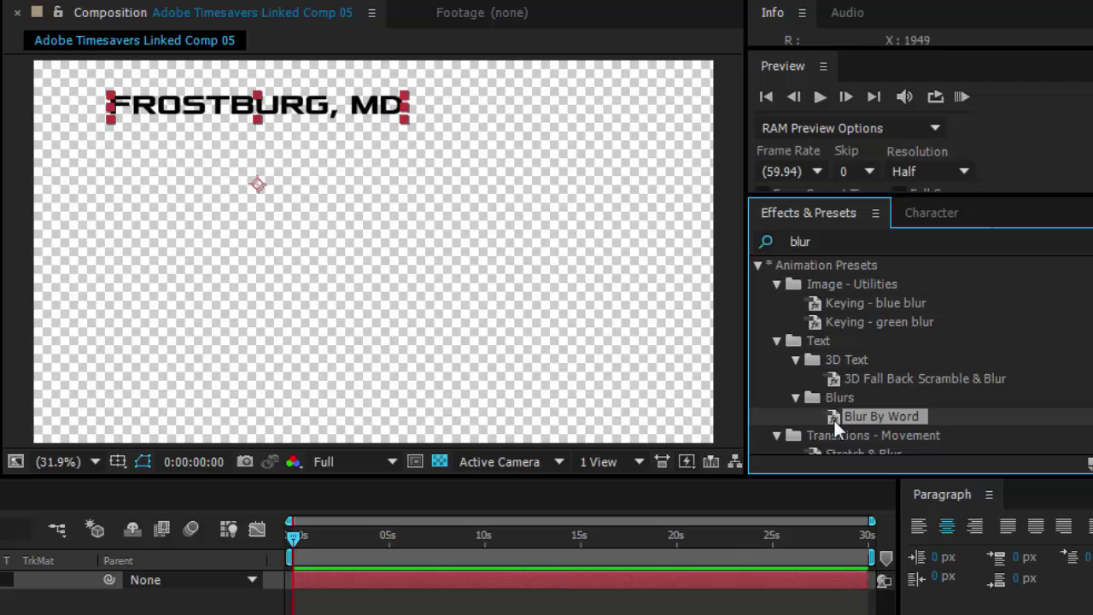
pyautogui.moveTo(719, 441); pyautogui.dragTo(435, 292)
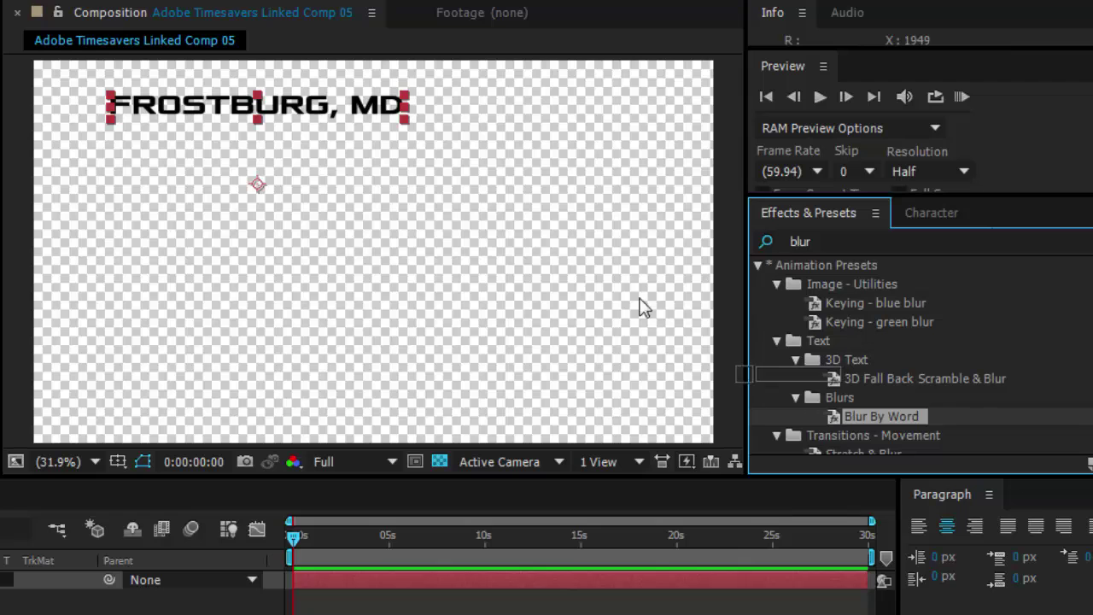
pyautogui.moveTo(645, 307); pyautogui.dragTo(324, 112)
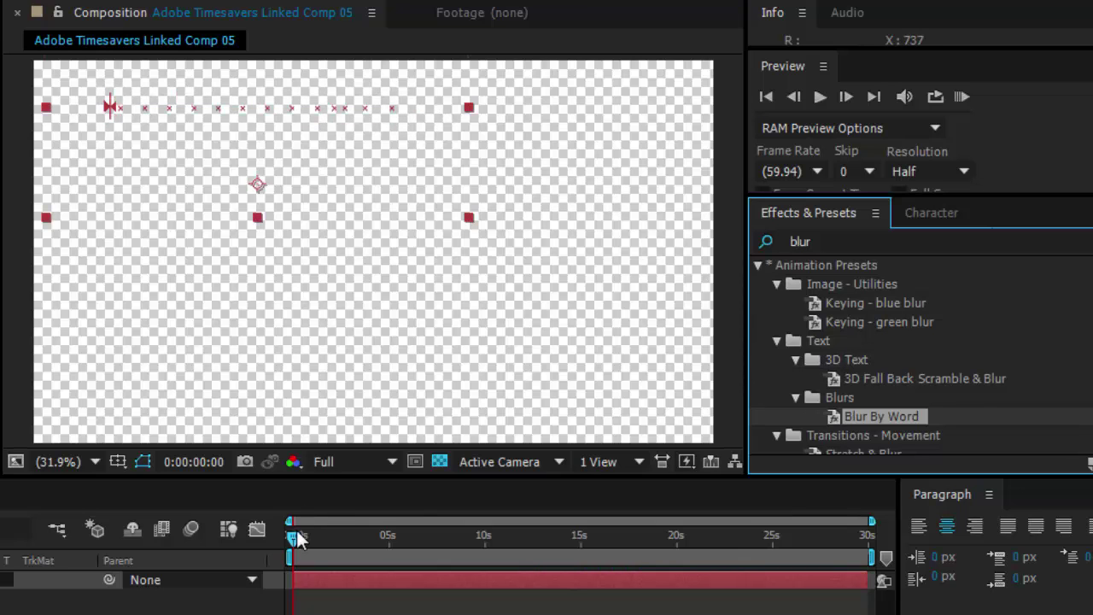
pyautogui.moveTo(297, 538)
pyautogui.mouseDown()
pyautogui.moveTo(332, 544)
pyautogui.moveTo(291, 538)
pyautogui.mouseUp()
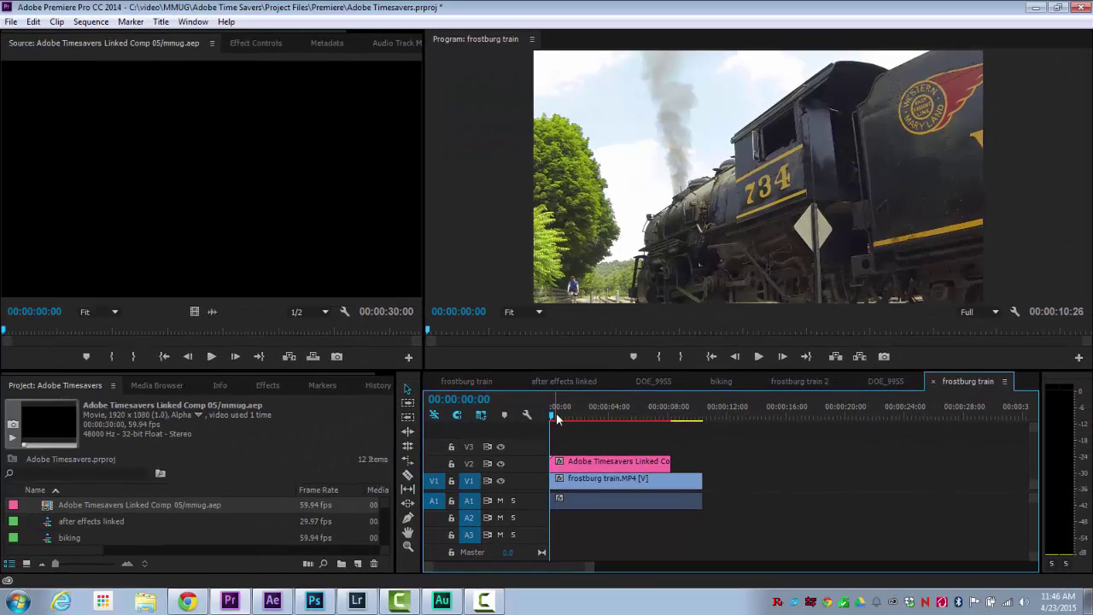
pyautogui.moveTo(551, 416); pyautogui.dragTo(576, 421)
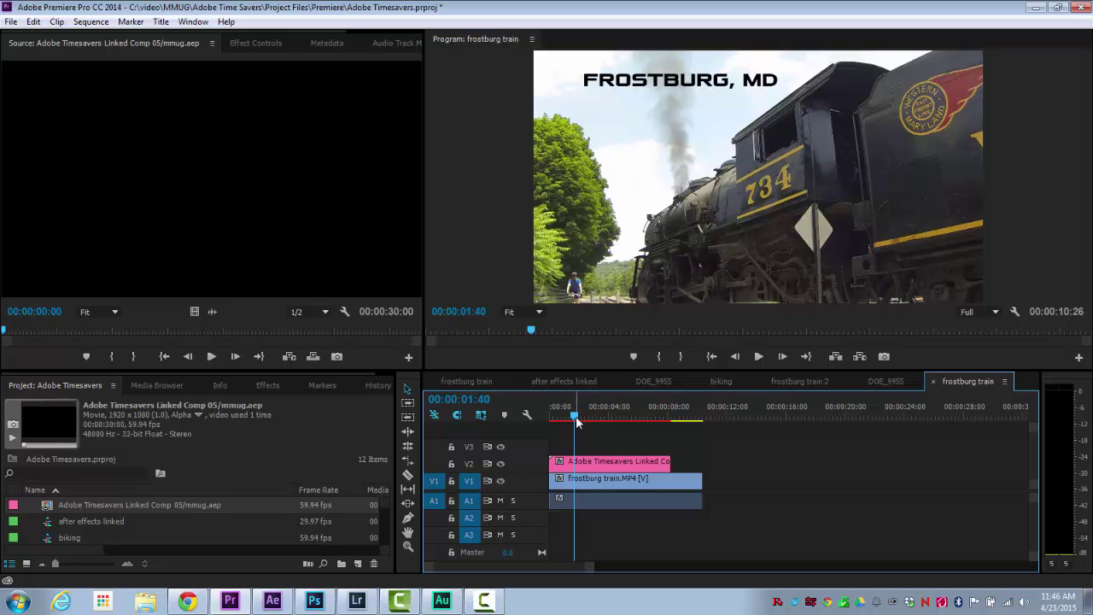
# Step: Replace the frostburg train.MP4 clip on V1 with an After Effects composition and switch to After Effects with the playhead at the start
pyautogui.click(598, 485)
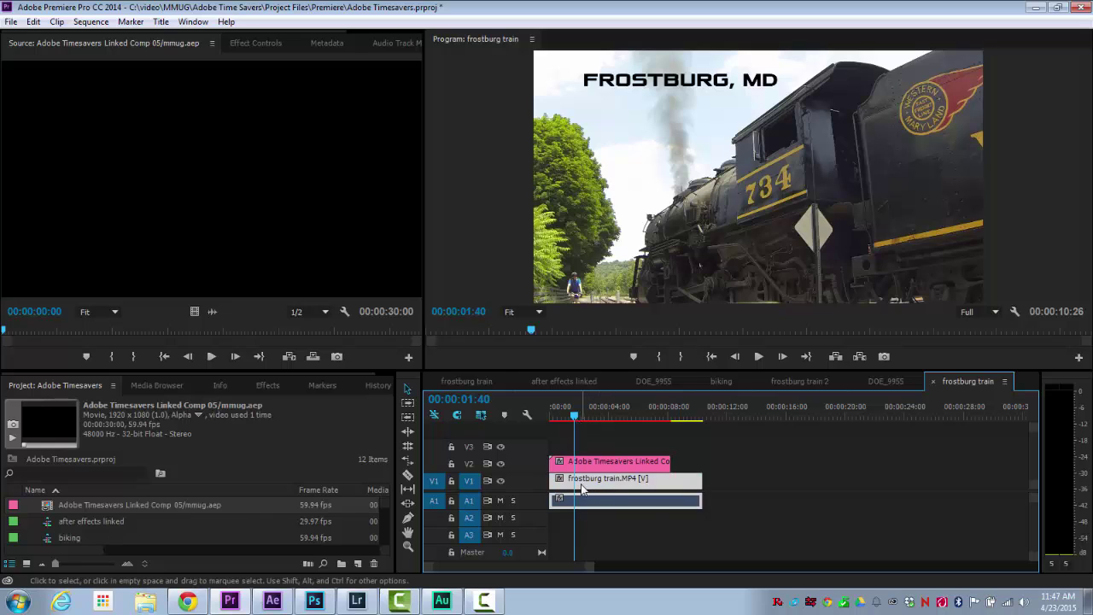
pyautogui.rightClick(582, 488)
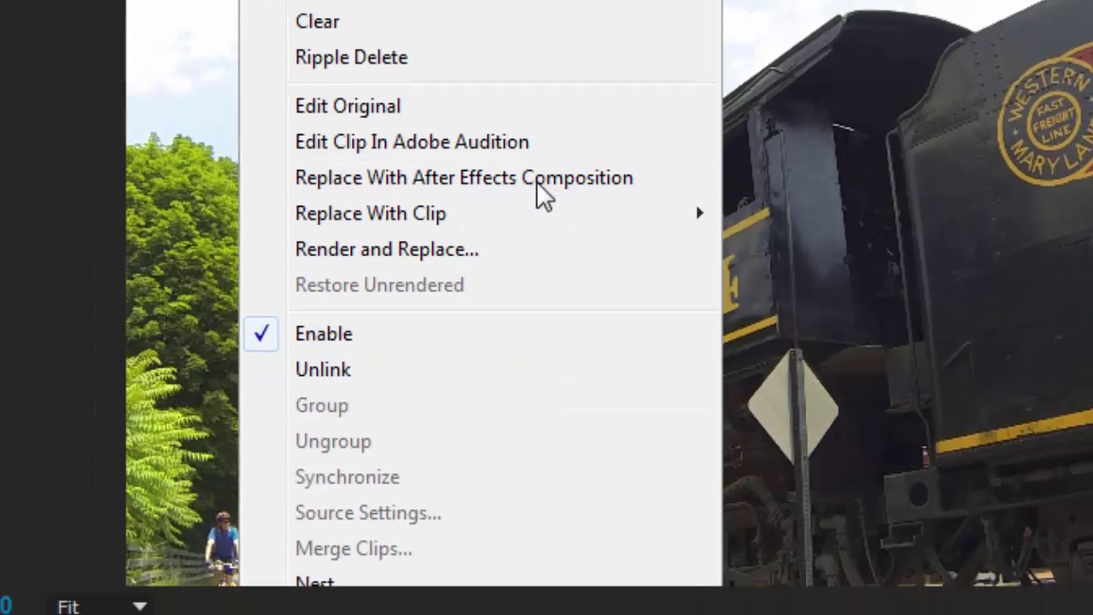
pyautogui.click(519, 188)
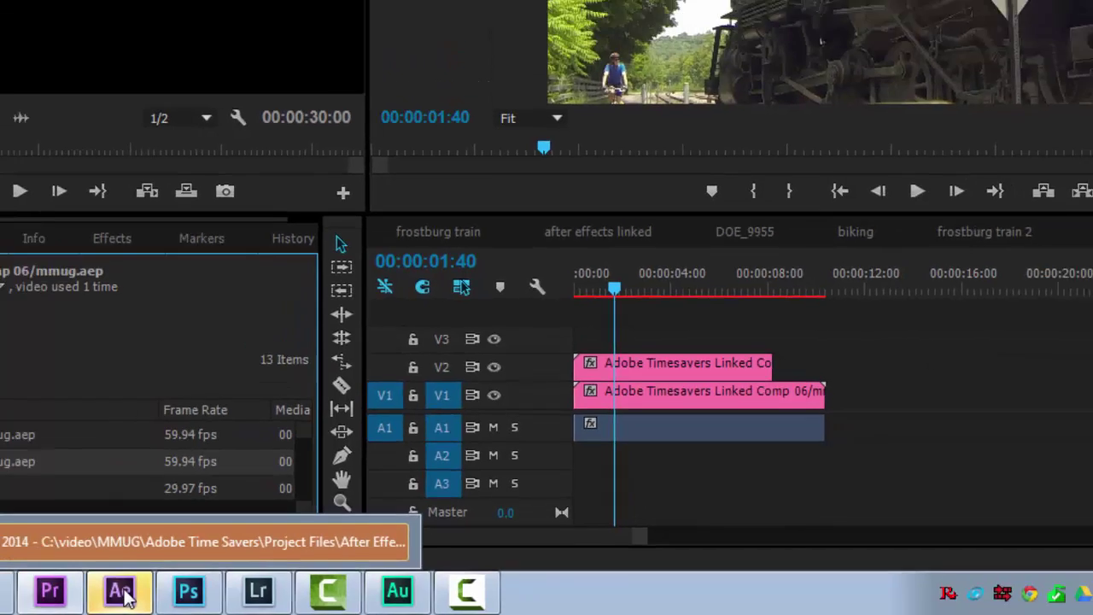
pyautogui.click(56, 590)
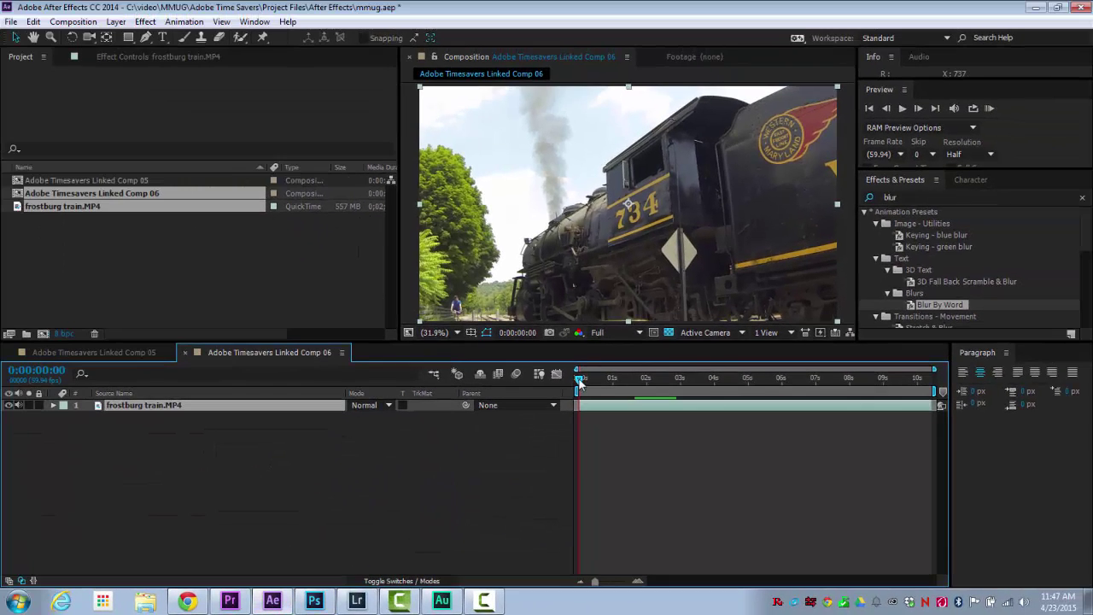
pyautogui.moveTo(582, 380); pyautogui.dragTo(567, 405)
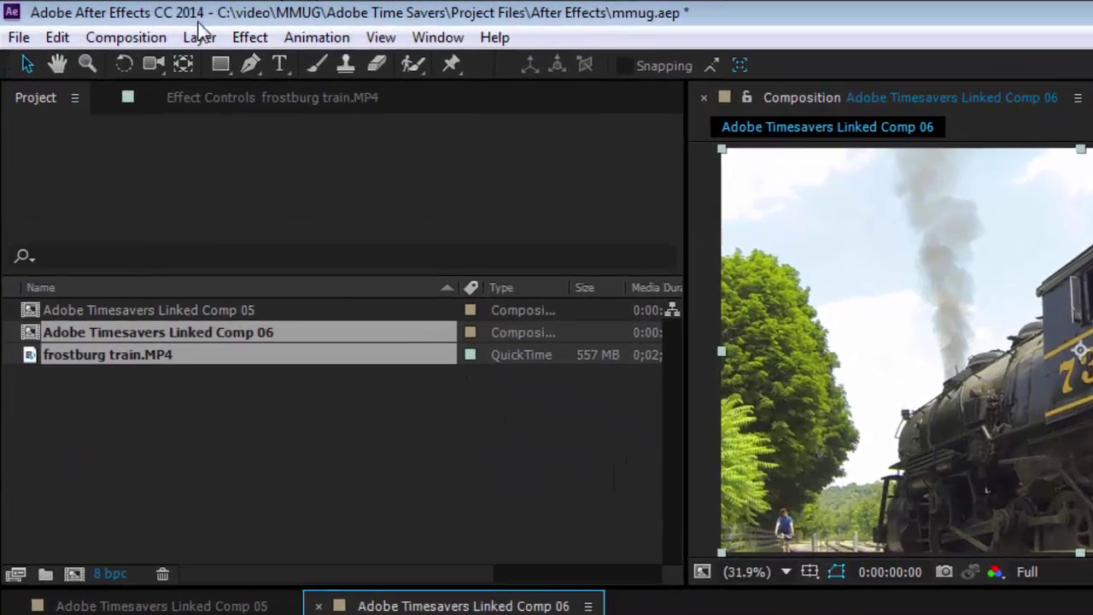
# Step: Add a new adjustment layer above the frostburg train.MP4 layer
pyautogui.click(115, 22)
pyautogui.moveTo(261, 74)
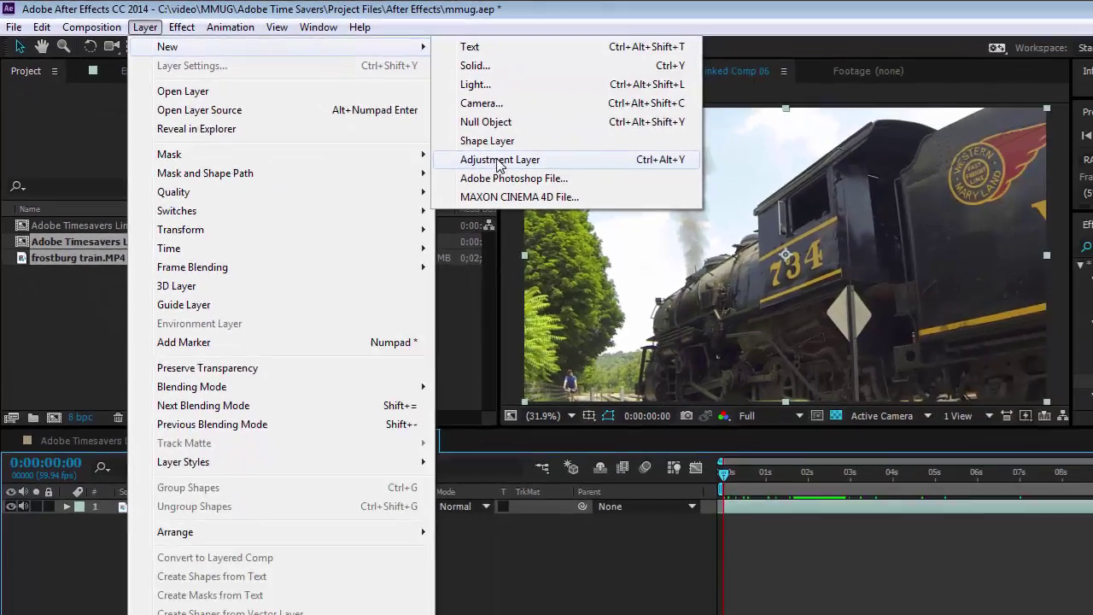
pyautogui.click(687, 219)
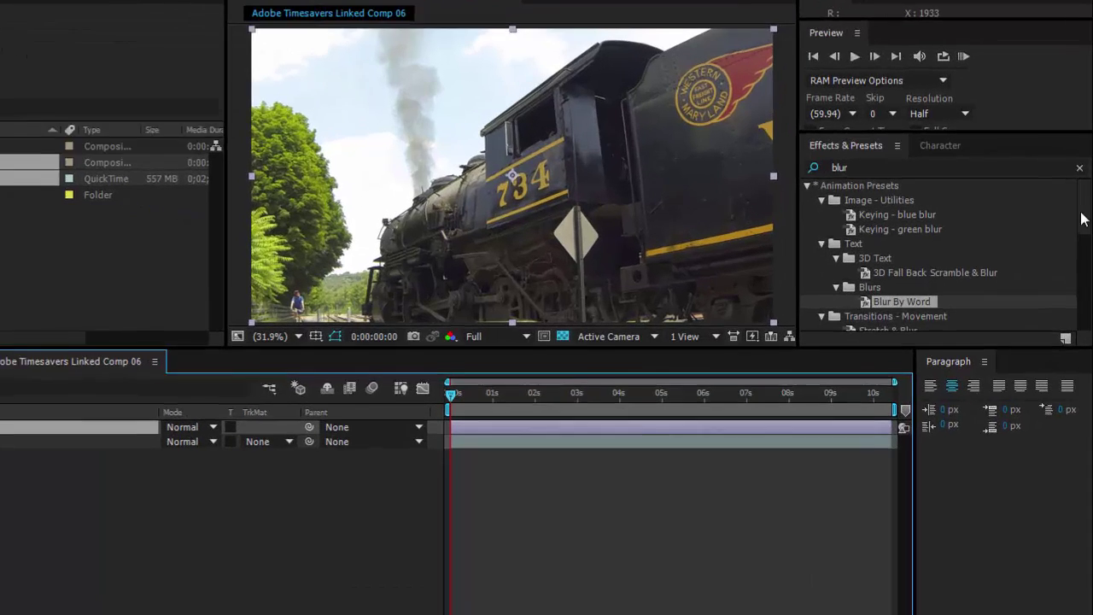
# Step: Apply the Fast Blur effect to the adjustment layer with Blurriness set to 25.0
pyautogui.moveTo(1083, 227); pyautogui.dragTo(1086, 303)
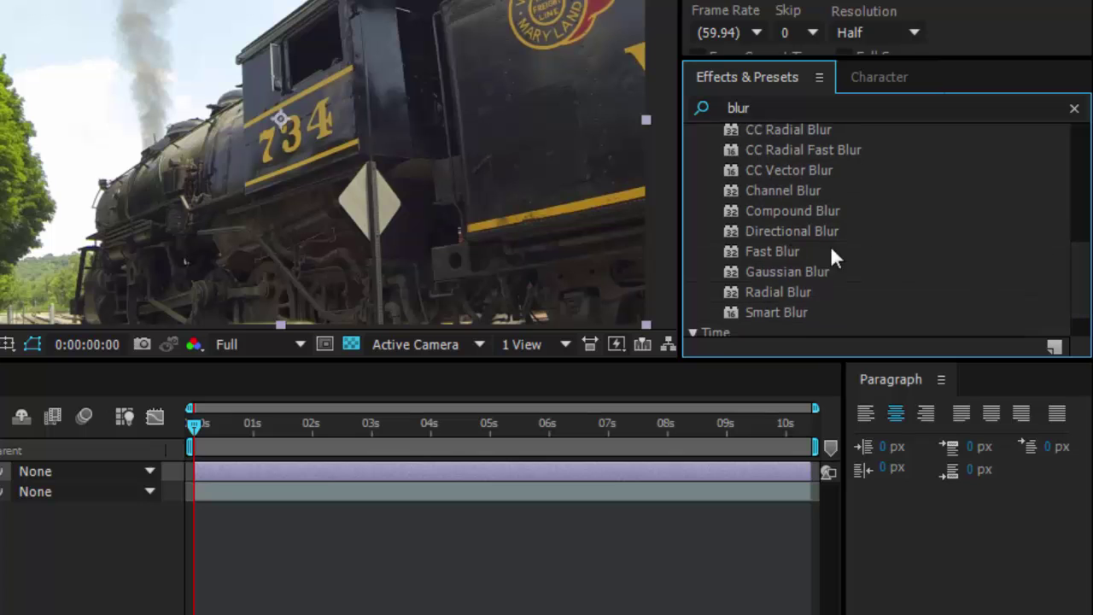
pyautogui.click(741, 250)
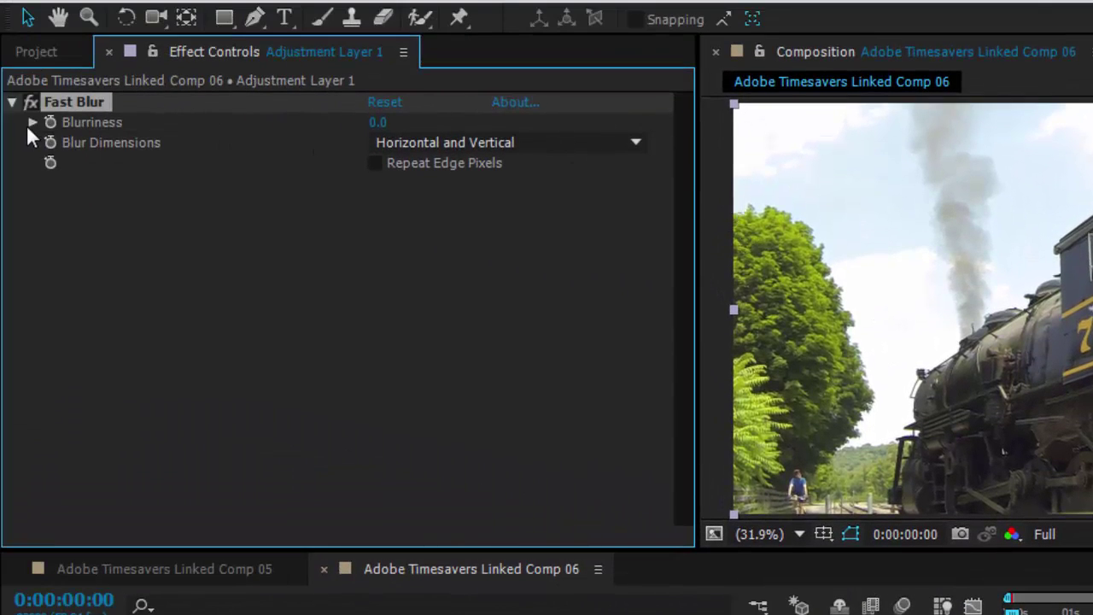
pyautogui.click(31, 120)
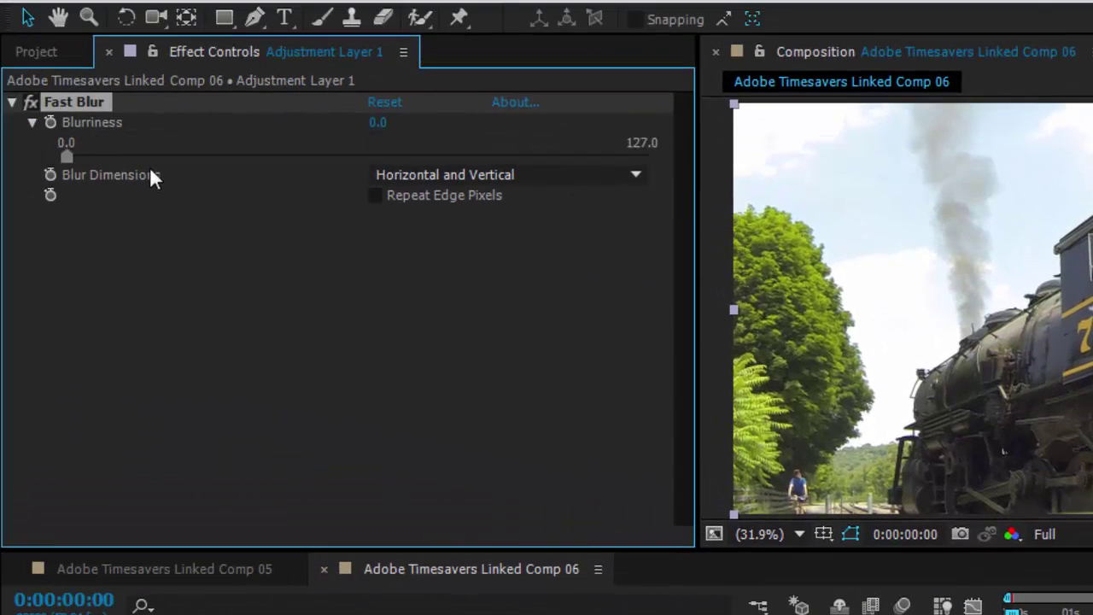
pyautogui.moveTo(66, 153); pyautogui.dragTo(133, 116)
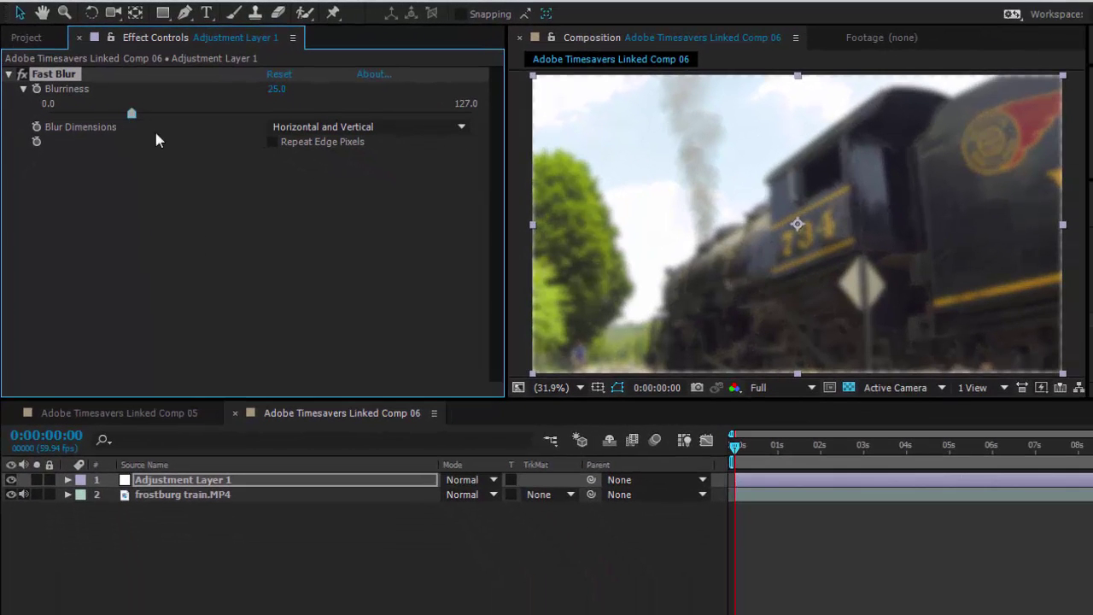
# Step: Set the adjustment layer's blending mode to Overlay and its Fast Blur Blurriness to 14.6
pyautogui.click(495, 481)
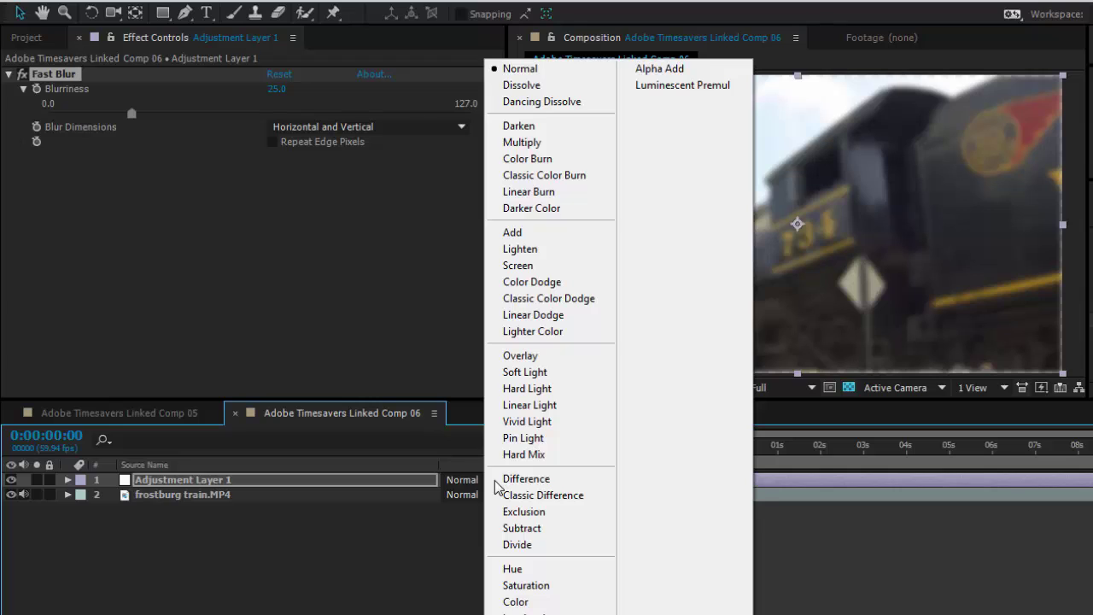
pyautogui.click(561, 359)
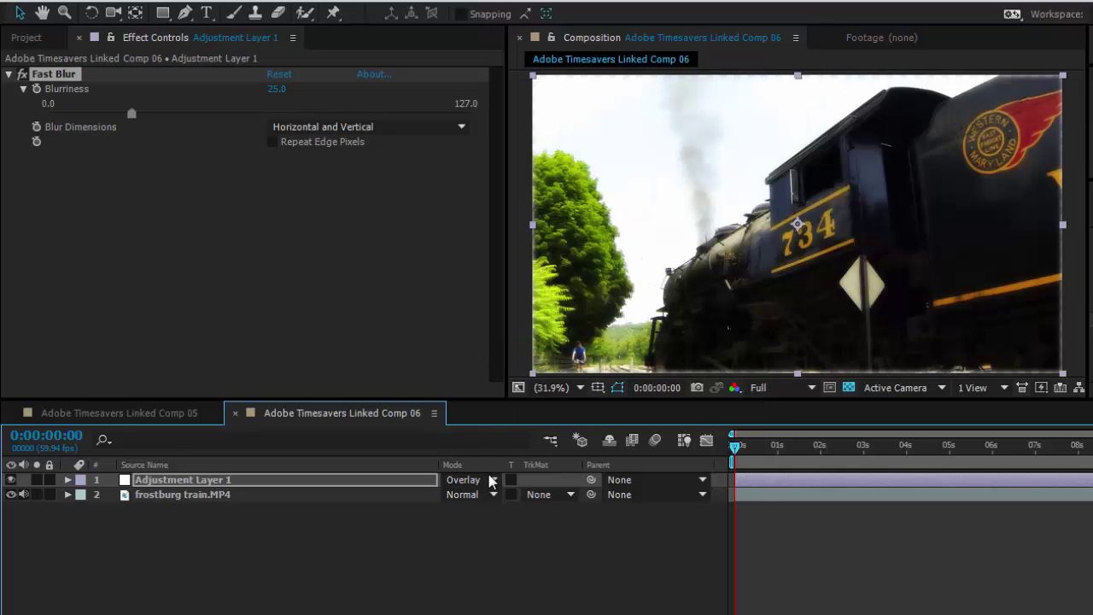
pyautogui.moveTo(131, 114); pyautogui.dragTo(99, 120)
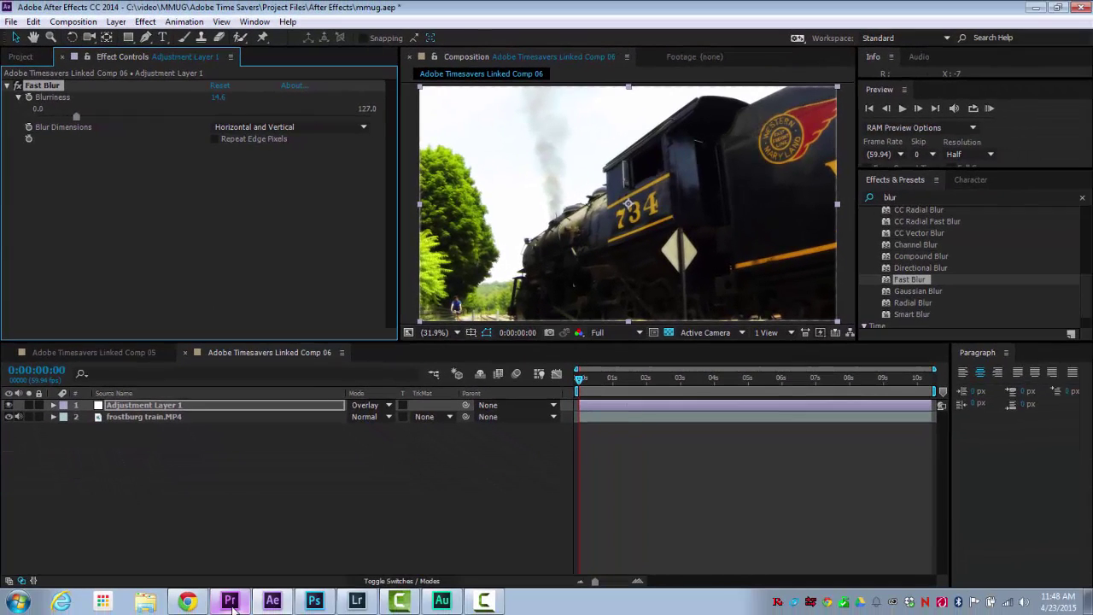
# Step: Check the linked result in Premiere Pro at 00:00:01:56, then return to After Effects and save the project
pyautogui.click(232, 604)
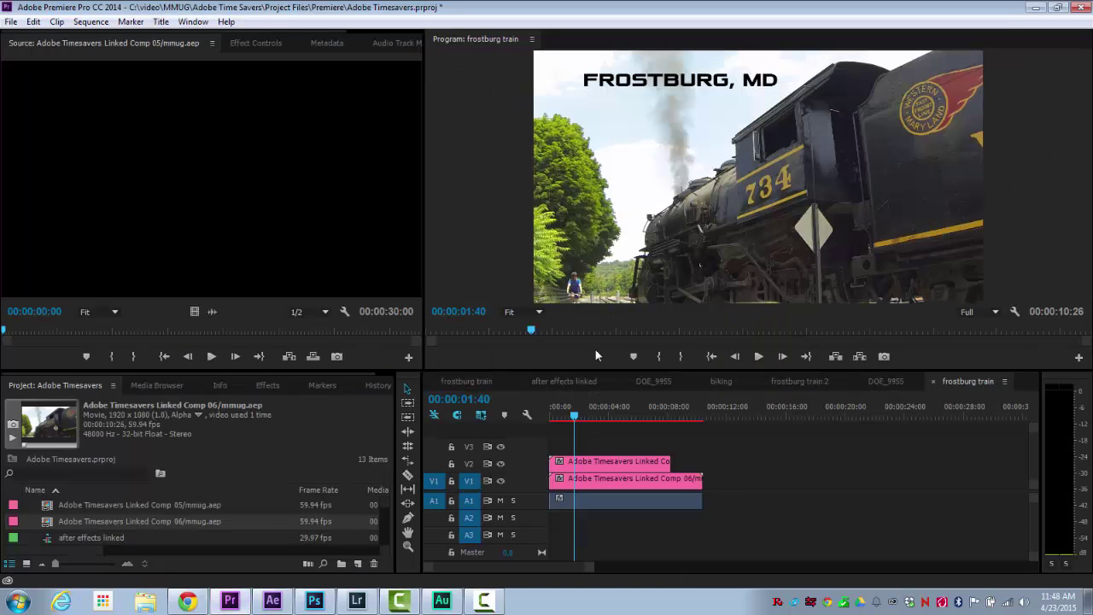
pyautogui.moveTo(572, 416); pyautogui.dragTo(579, 419)
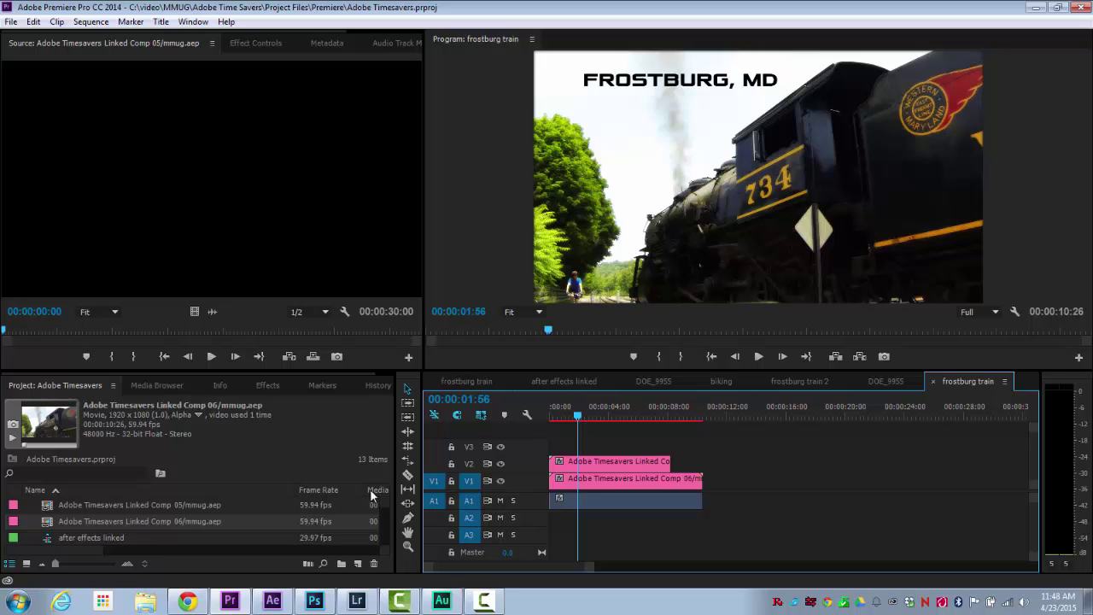
pyautogui.click(272, 601)
pyautogui.click(11, 21)
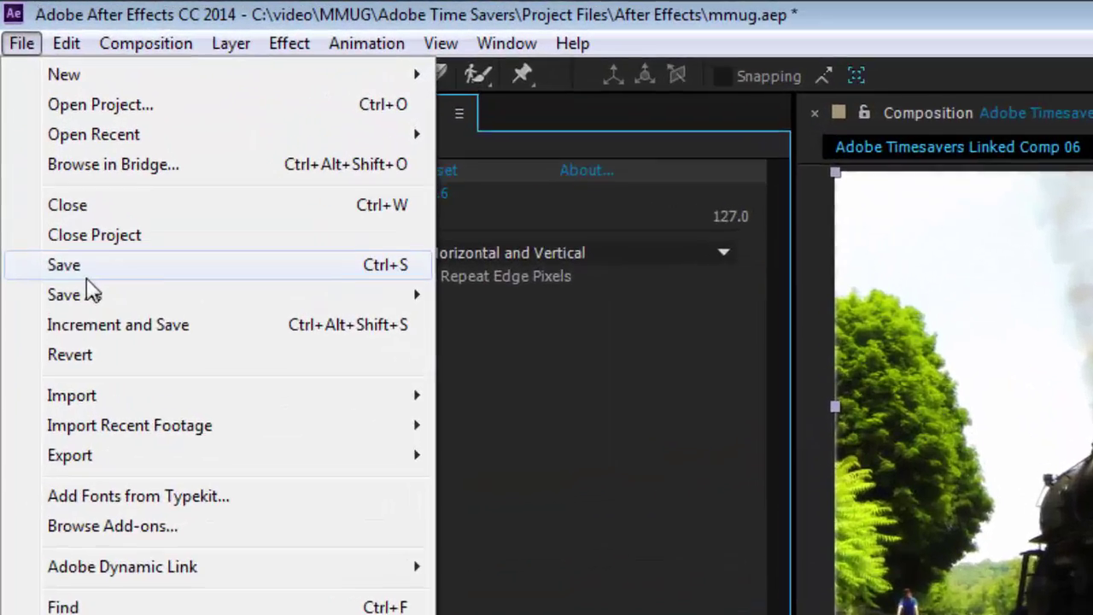
pyautogui.click(46, 143)
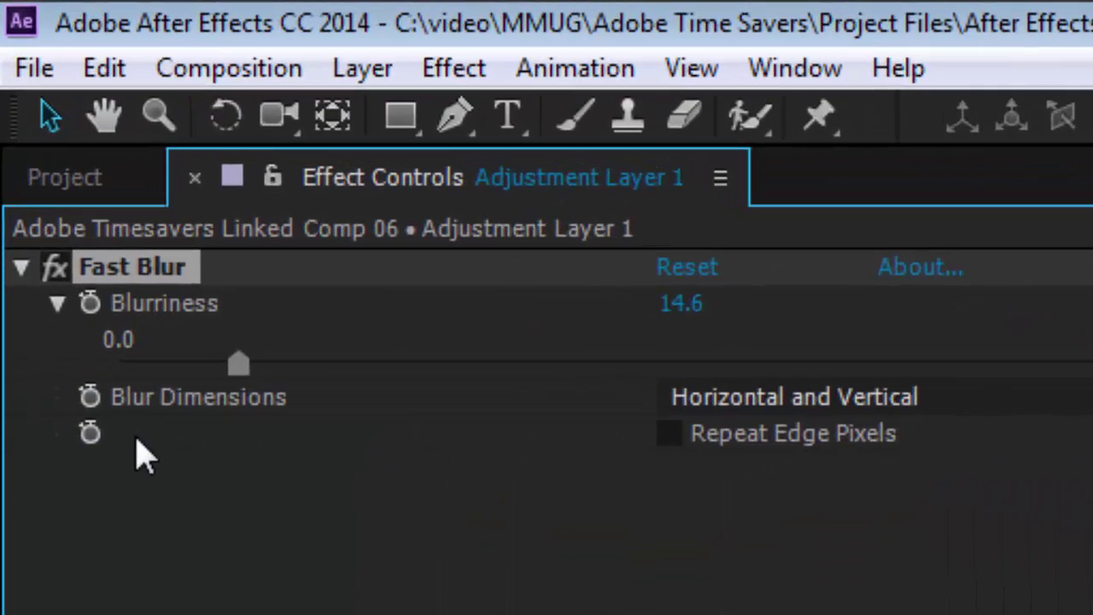
# Step: Create a new After Effects project and add a 1920 x 1080 composition named Comp 1 at 59.94 fps
pyautogui.click(32, 66)
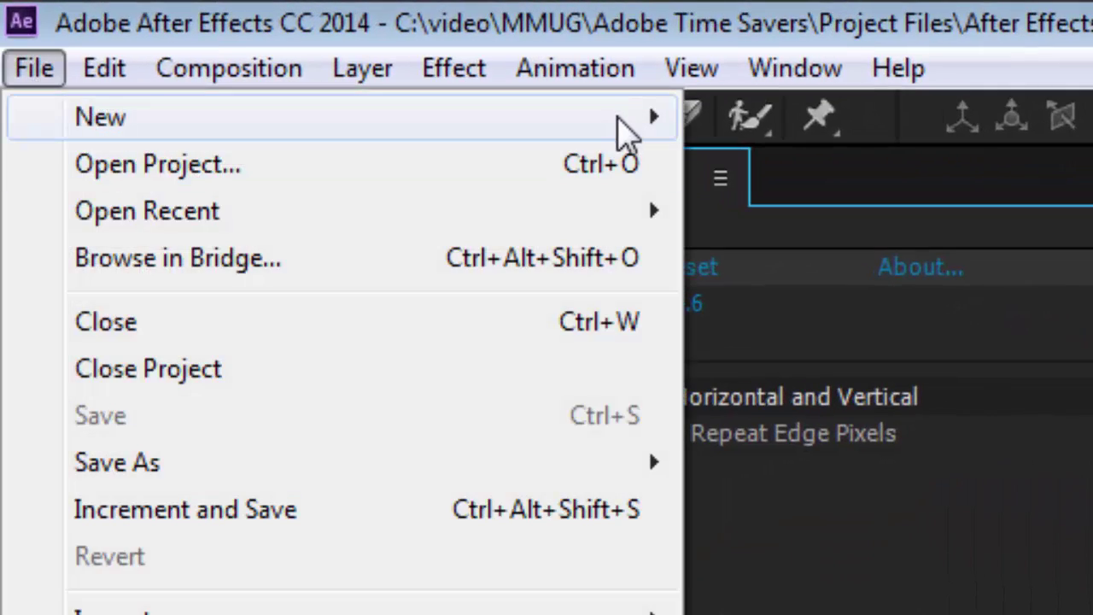
pyautogui.moveTo(628, 117)
pyautogui.click(720, 118)
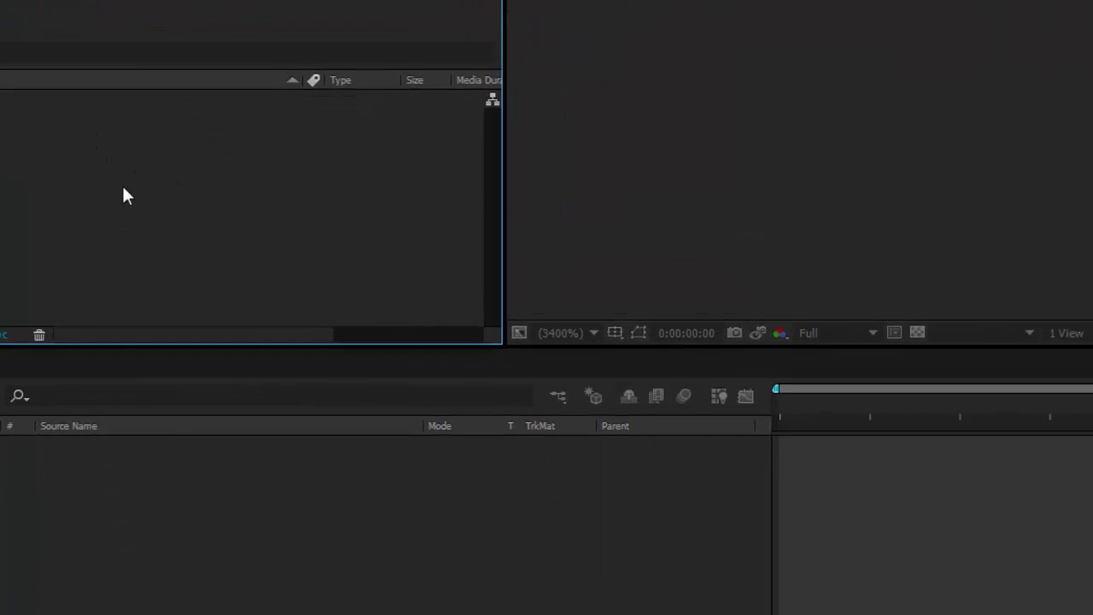
pyautogui.rightClick(149, 236)
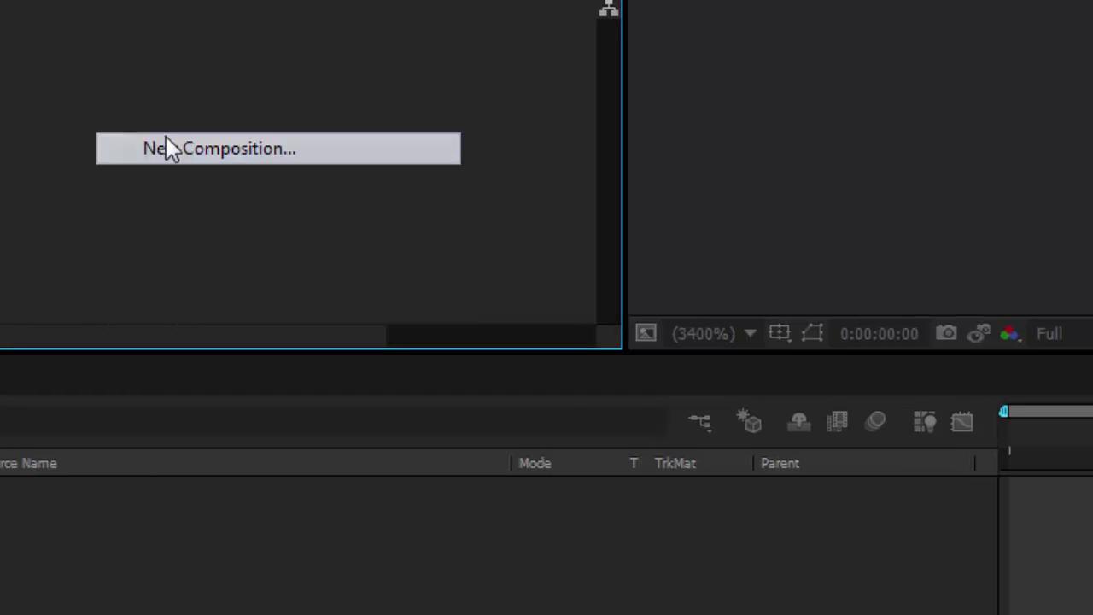
pyautogui.click(168, 141)
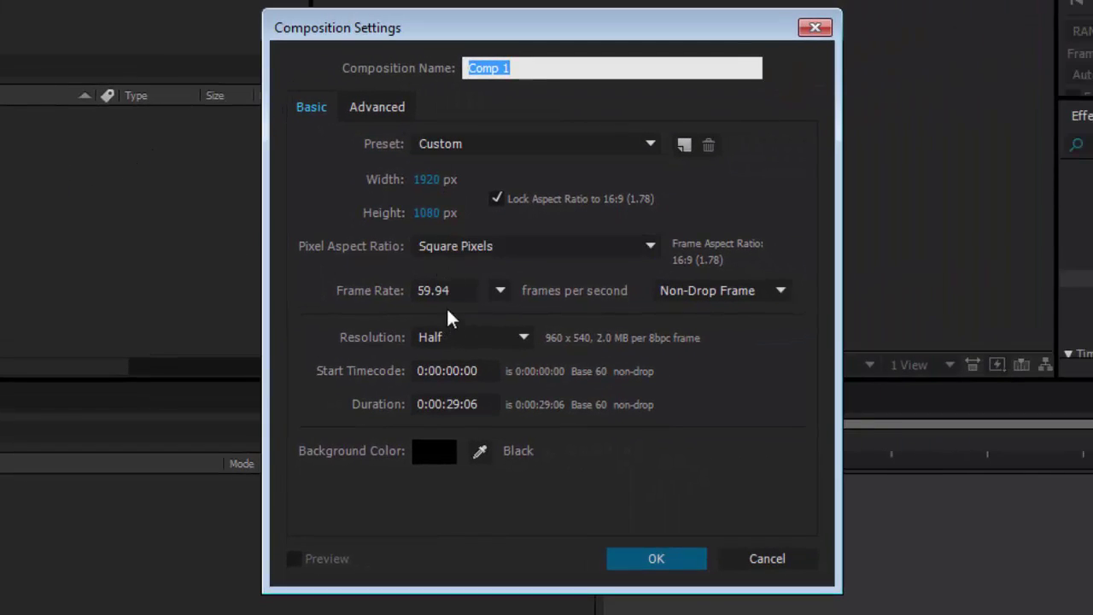
pyautogui.click(617, 557)
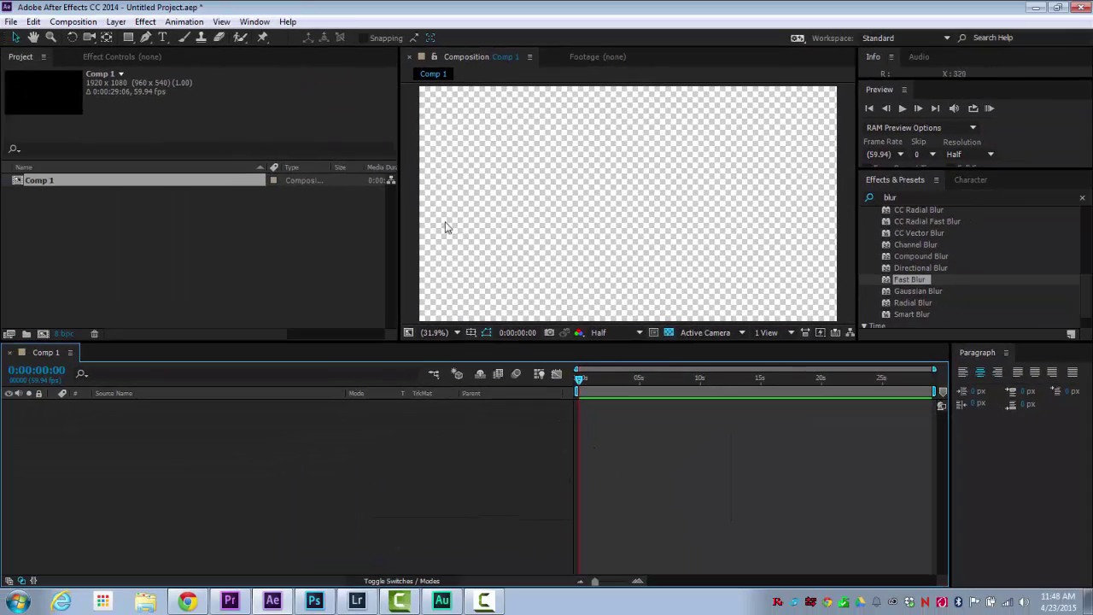
# Step: Draw a paragraph text box across the middle of the composition and enter "MMUG ARE AMAZING!" in it
pyautogui.click(162, 36)
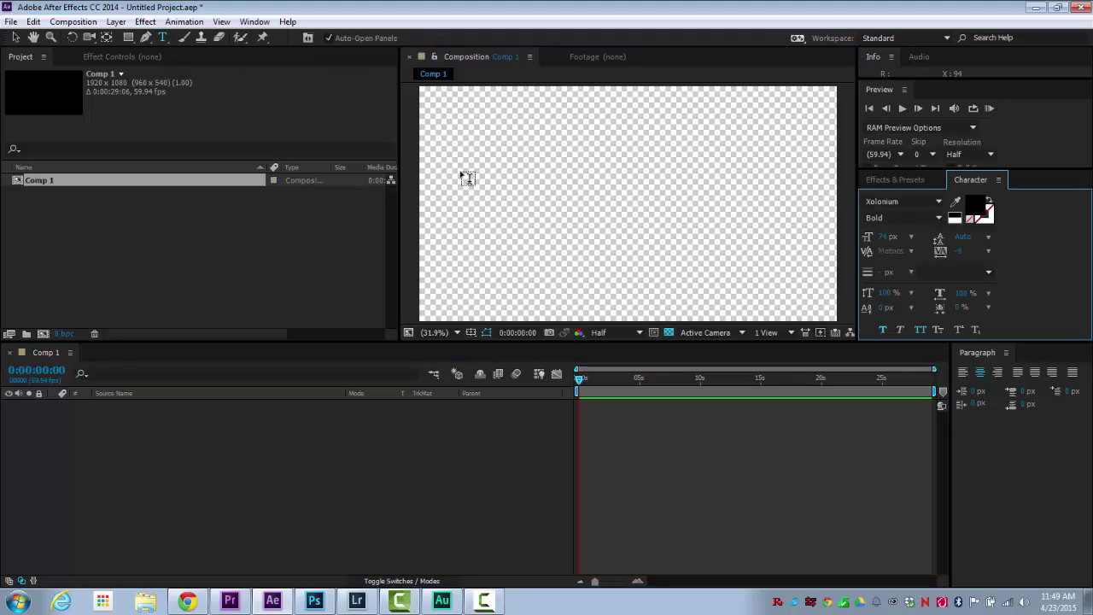
pyautogui.moveTo(646, 231); pyautogui.dragTo(811, 234)
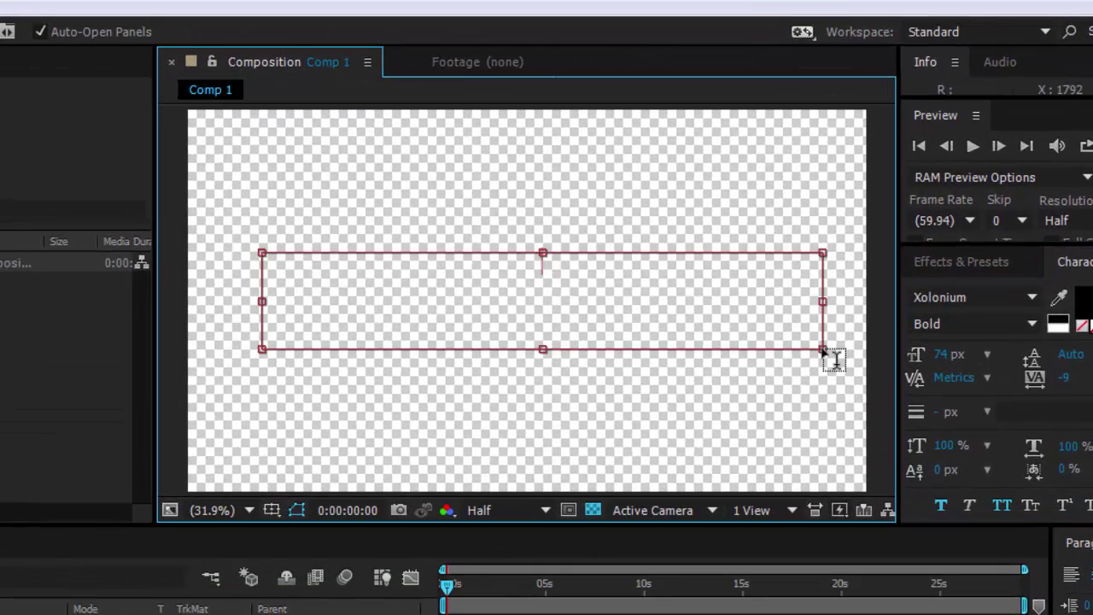
pyautogui.write('MMUG ARE AMAZ')
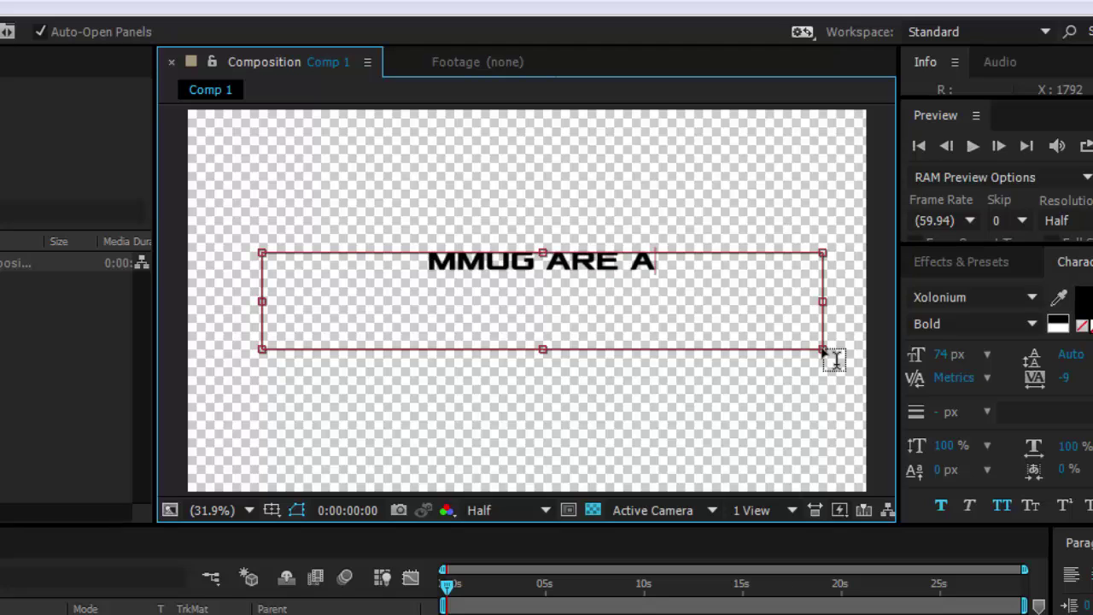
pyautogui.write('ING!')
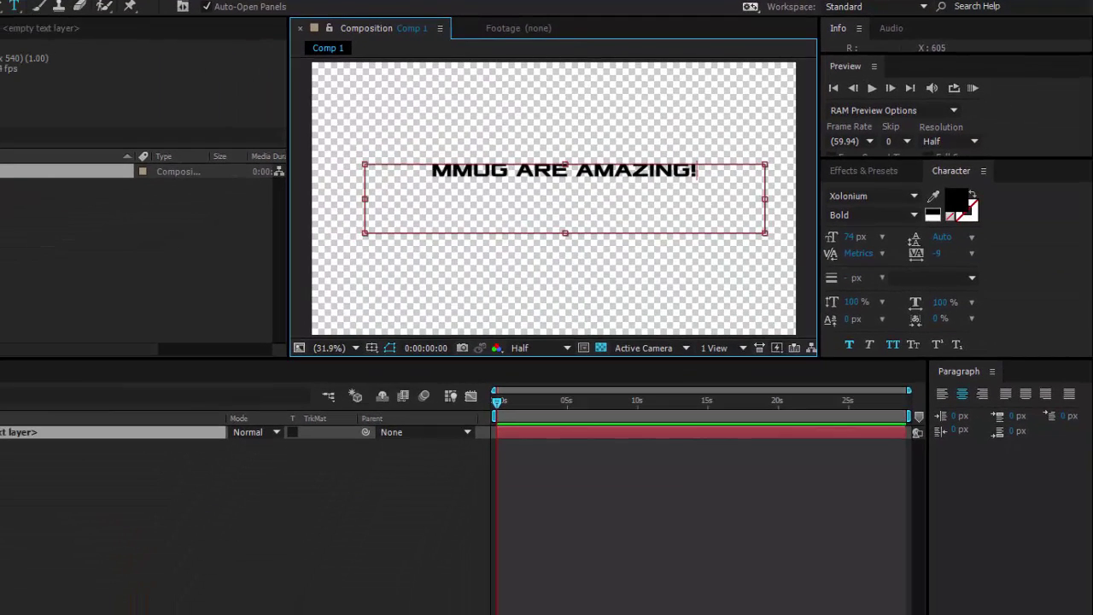
pyautogui.press('KP_Enter')
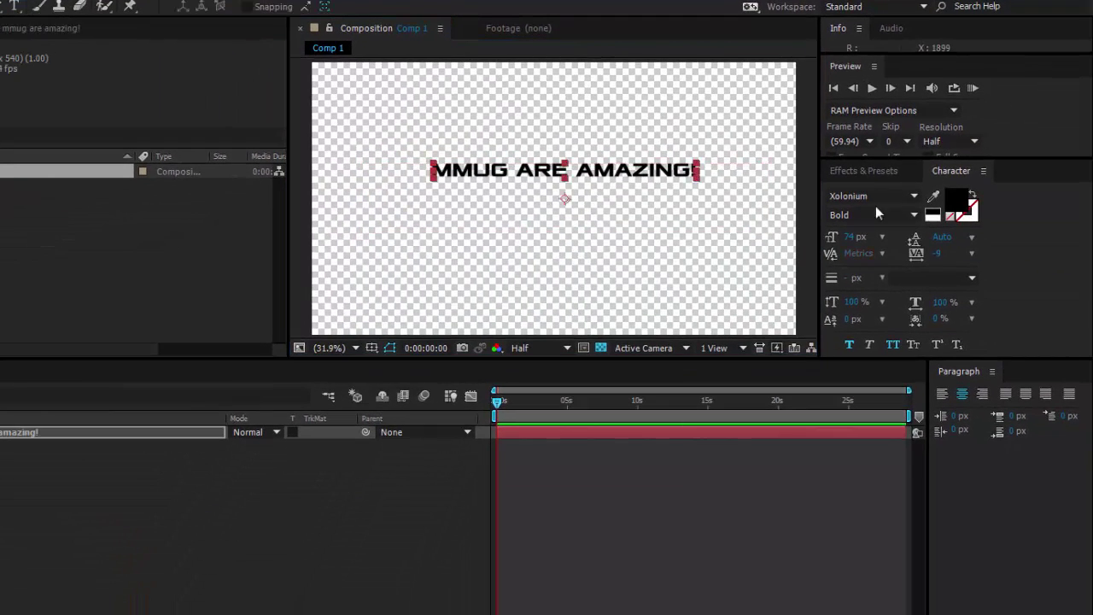
# Step: Set the text's fill color to red, FF0000
pyautogui.click(952, 202)
pyautogui.moveTo(565, 524); pyautogui.dragTo(659, 402)
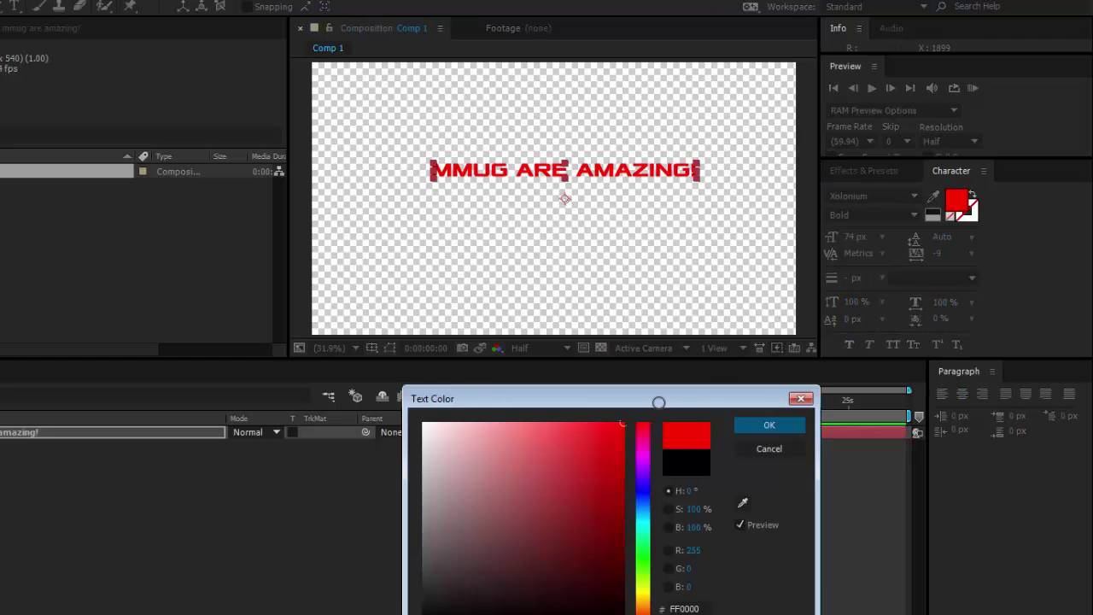
pyautogui.click(766, 429)
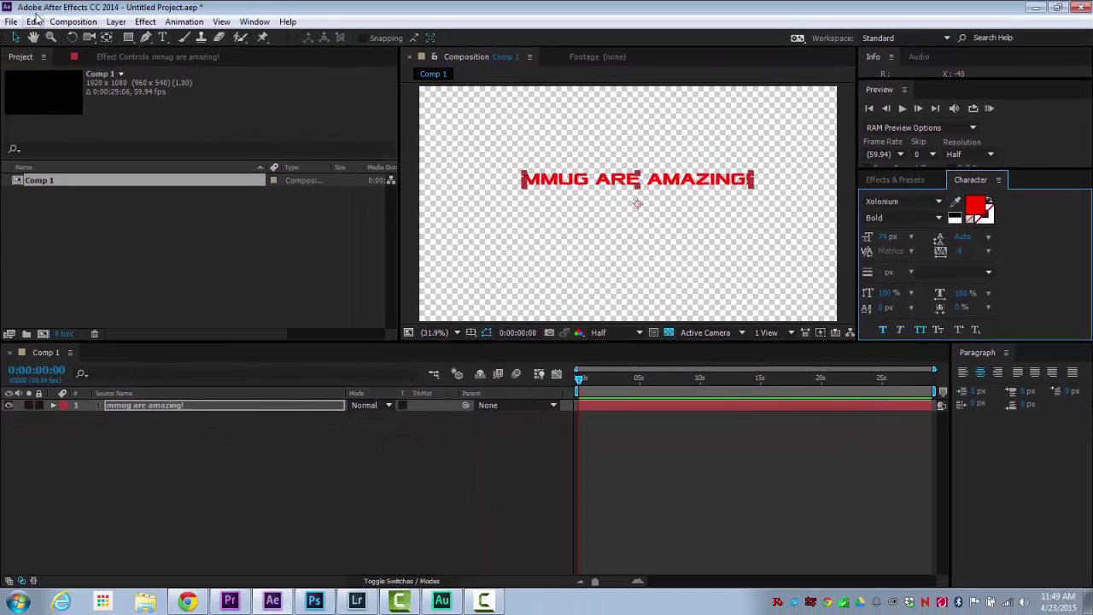
# Step: Save the project under the name mmug3 in the After Effects project files folder
pyautogui.click(11, 21)
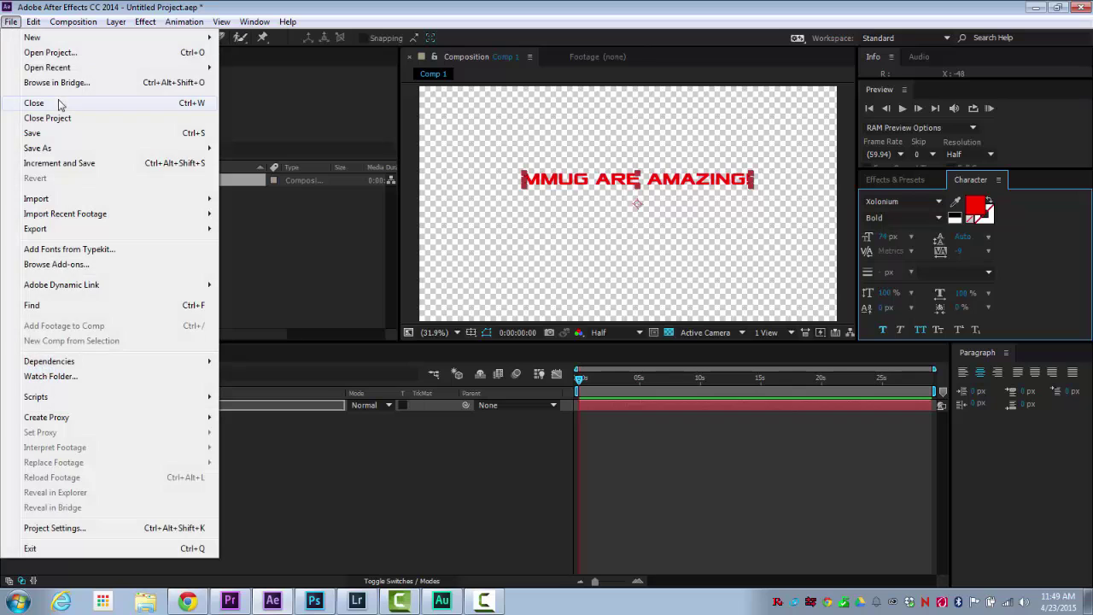
pyautogui.moveTo(66, 148)
pyautogui.click(248, 147)
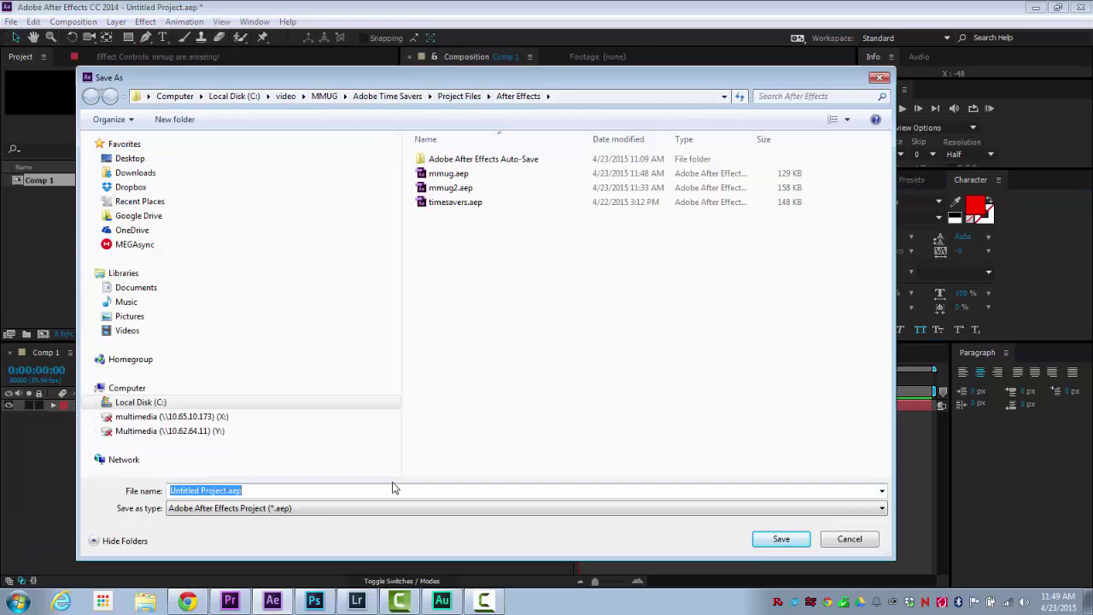
pyautogui.write('mmug3')
pyautogui.press('Return')
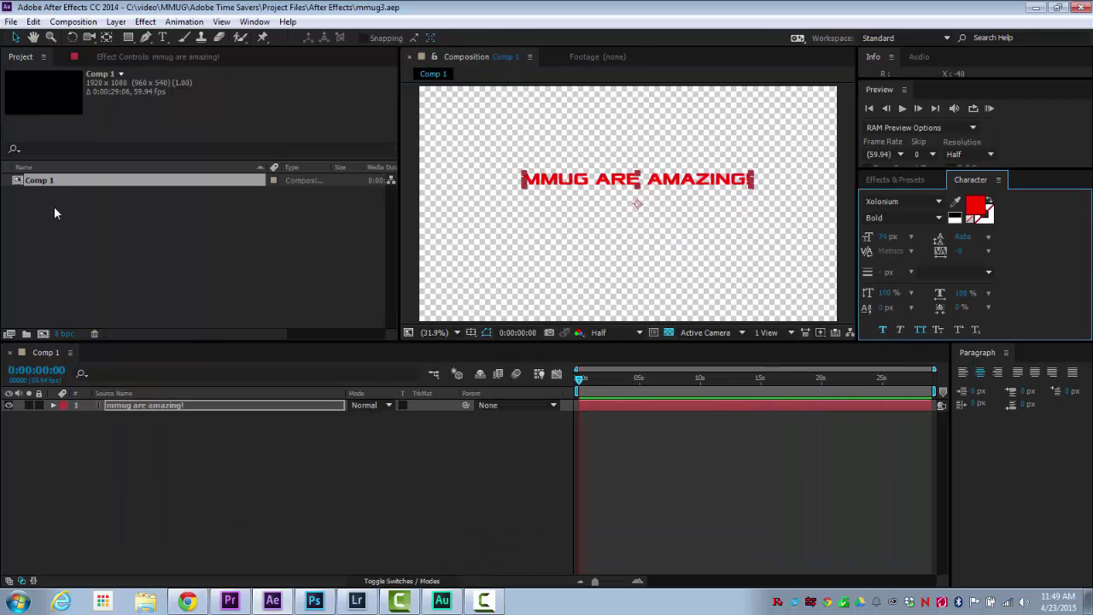
# Step: Rename the composition Comp 1 as "mmug are amazing"
pyautogui.click(45, 180)
pyautogui.press('Return')
pyautogui.write('m')
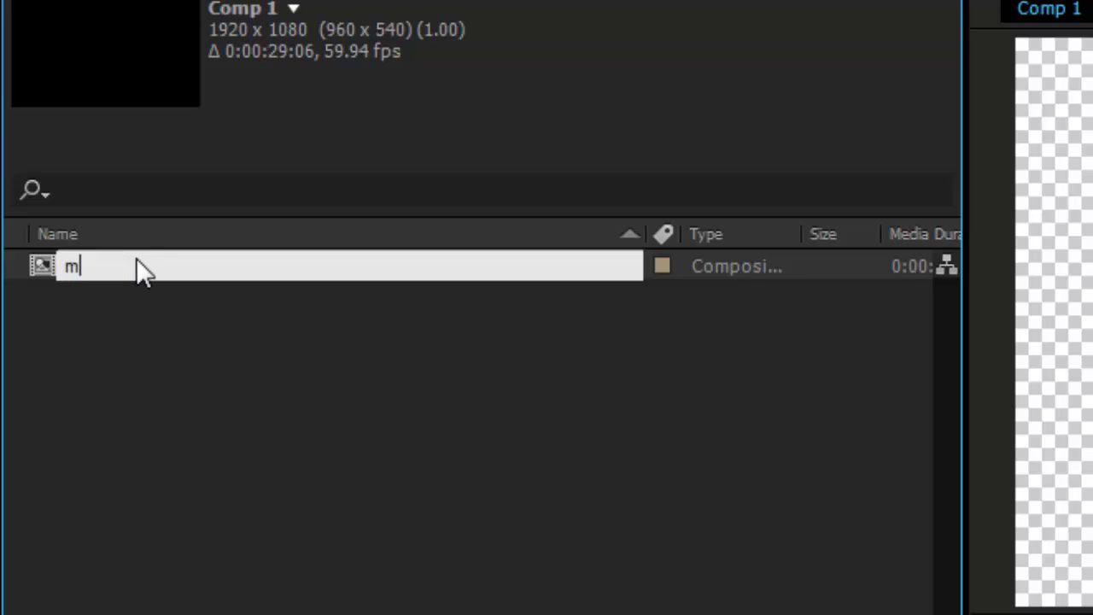
pyautogui.write('mug are amazing')
pyautogui.press('Return')
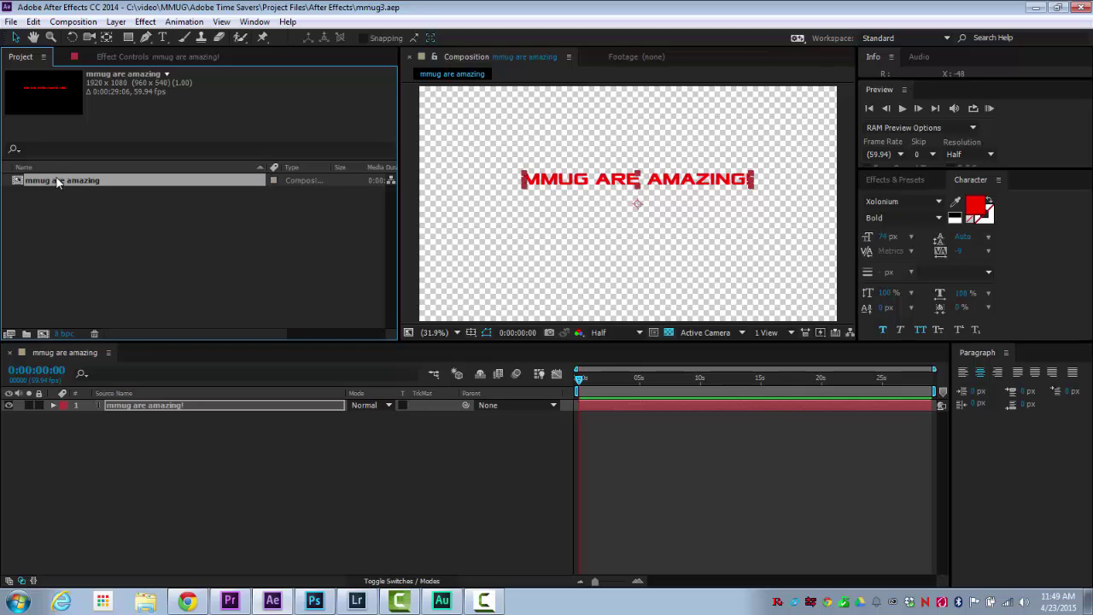
# Step: Switch to Premiere Pro, start a media import and browse to C:\video\MMUG\Adobe Time Savers\Project Files\After Effects
pyautogui.click(230, 601)
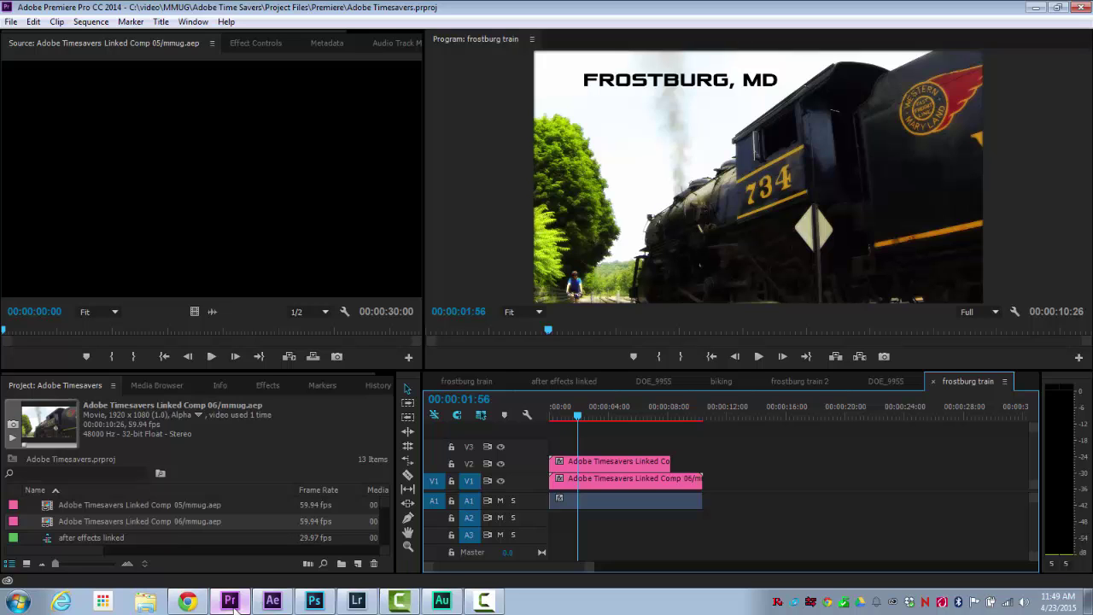
pyautogui.click(11, 21)
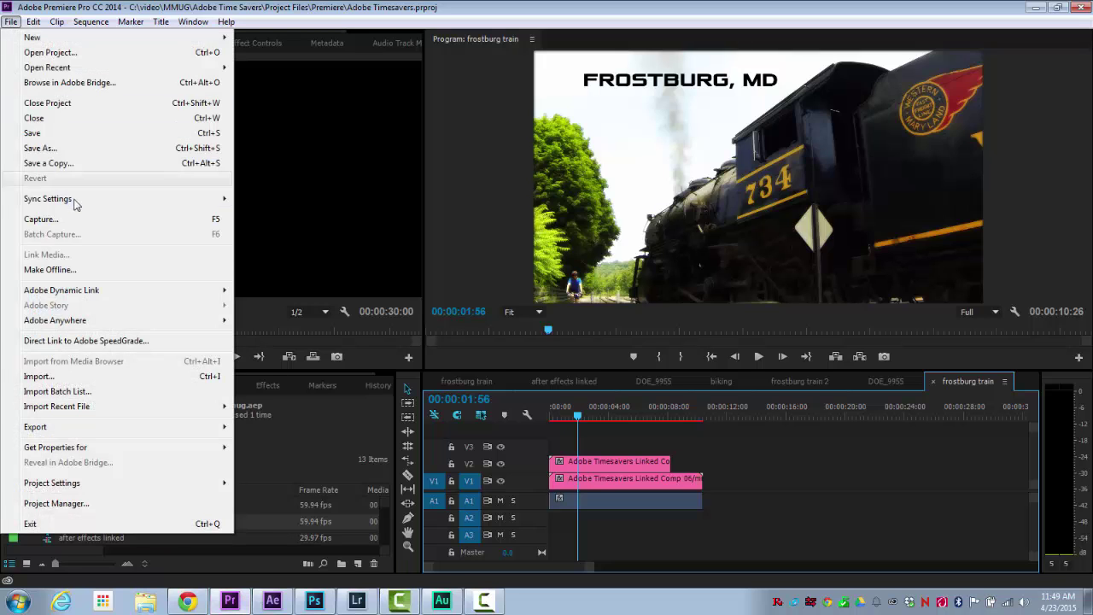
pyautogui.click(152, 377)
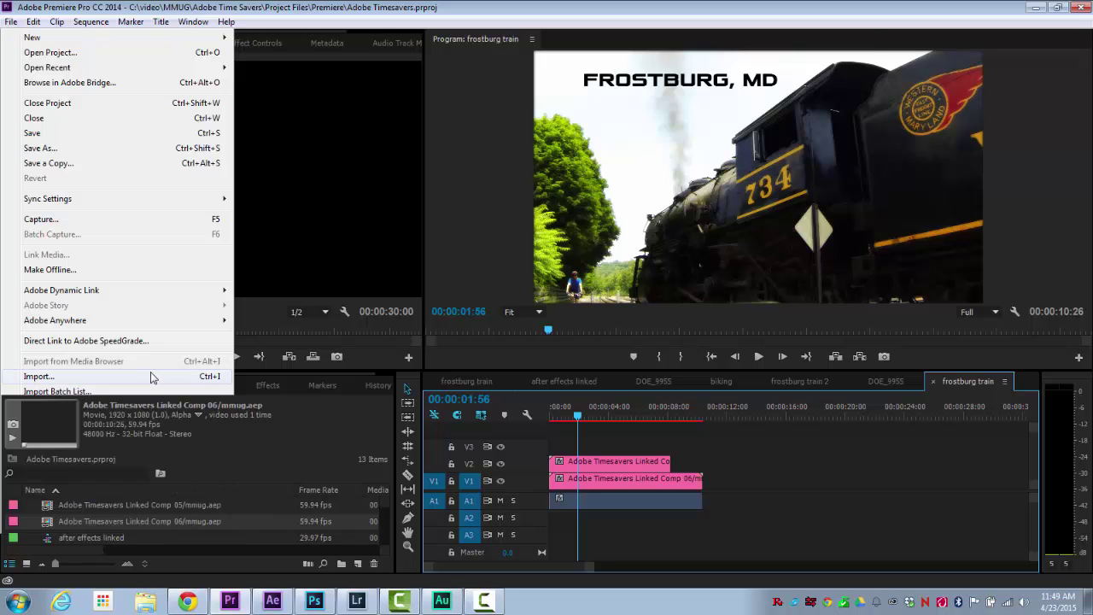
pyautogui.scroll(-1, 243, 310)
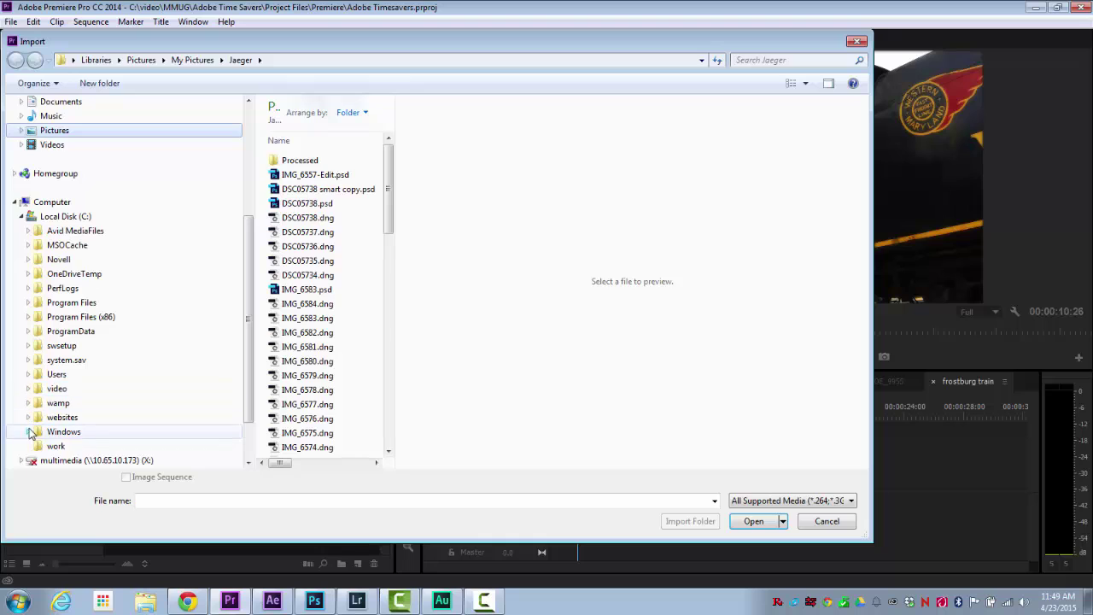
pyautogui.click(27, 388)
pyautogui.click(35, 359)
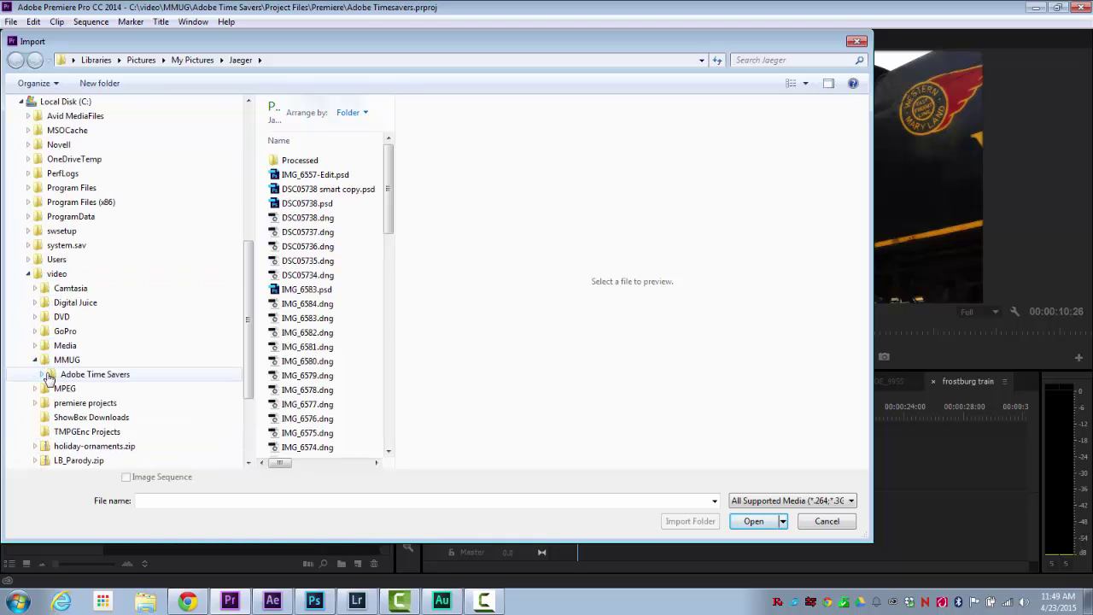
pyautogui.click(42, 374)
pyautogui.click(49, 389)
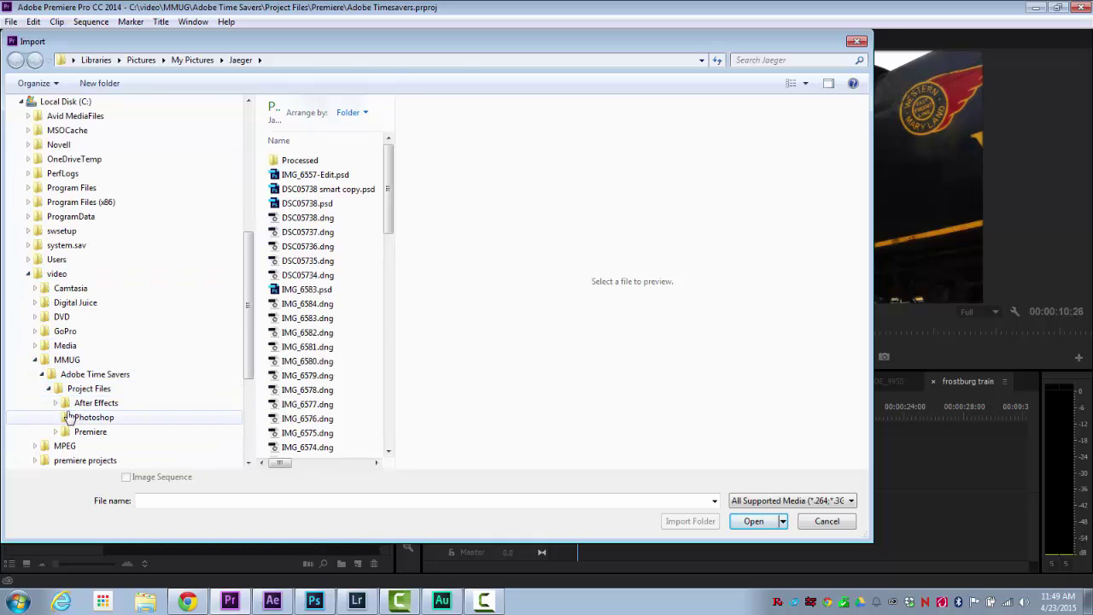
pyautogui.click(96, 402)
# Step: Import the "mmug are amazing" composition from mmug3.aep into the project
pyautogui.click(303, 166)
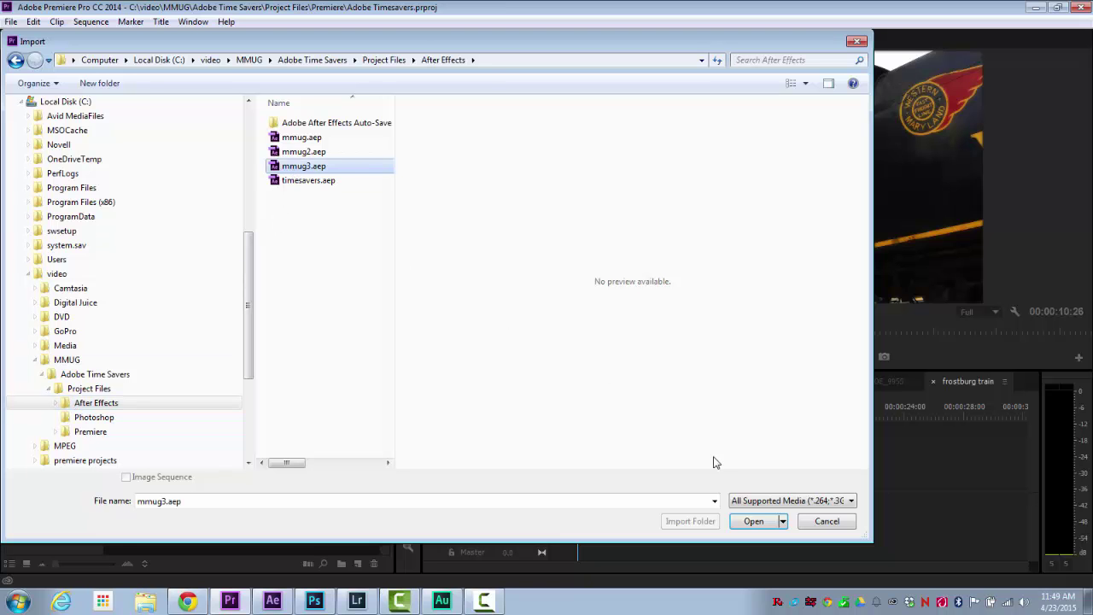
pyautogui.click(743, 523)
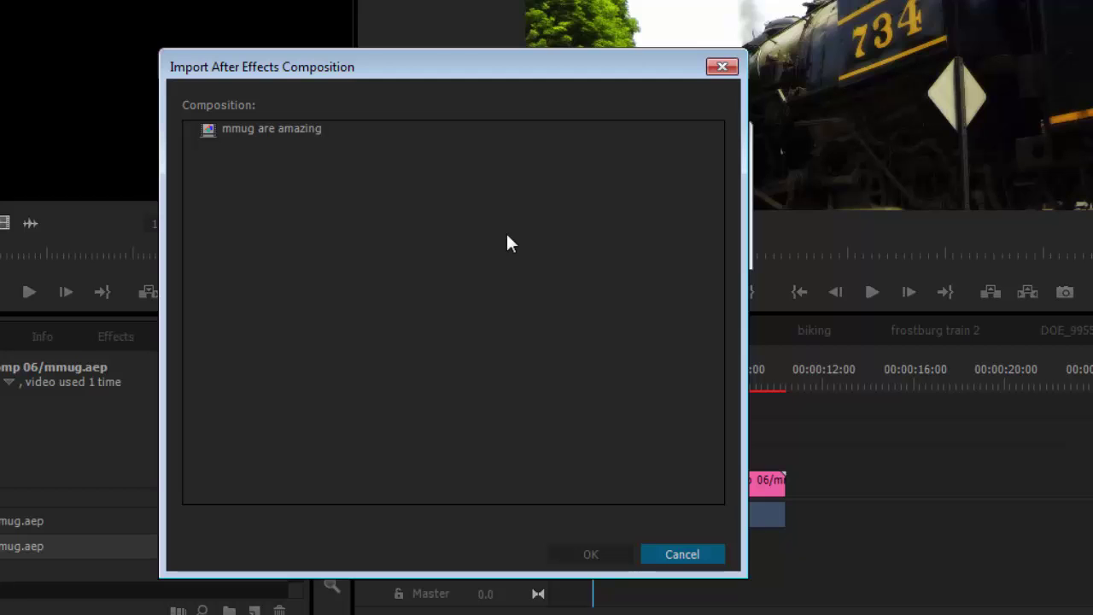
pyautogui.click(227, 133)
pyautogui.click(582, 556)
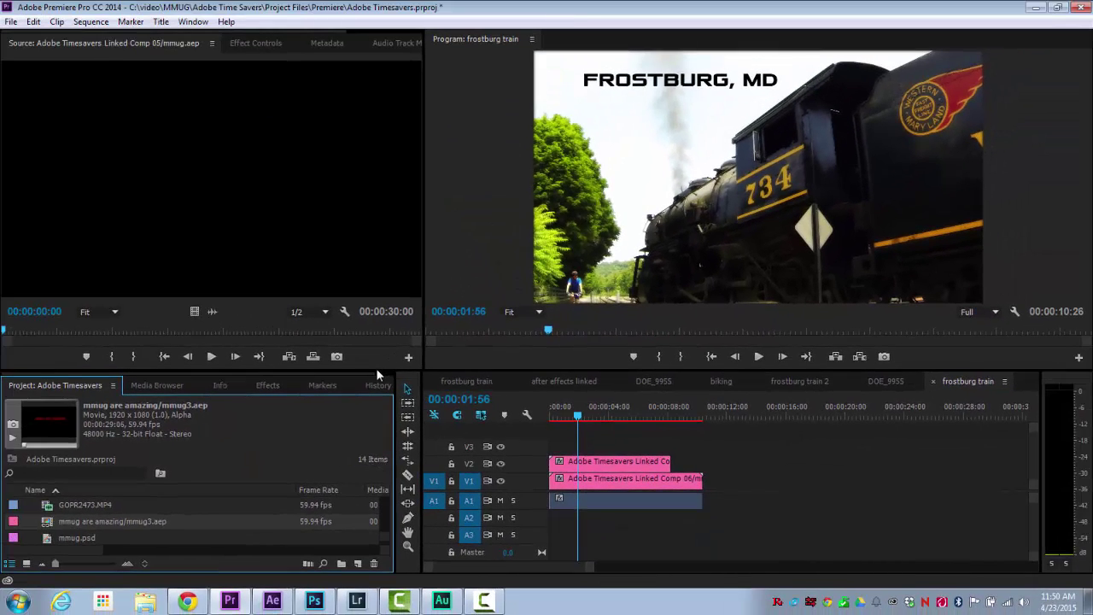
# Step: Preview the imported composition in the Source monitor and place it on track V3 at the start of the frostburg train sequence
pyautogui.moveTo(356, 356); pyautogui.dragTo(372, 301)
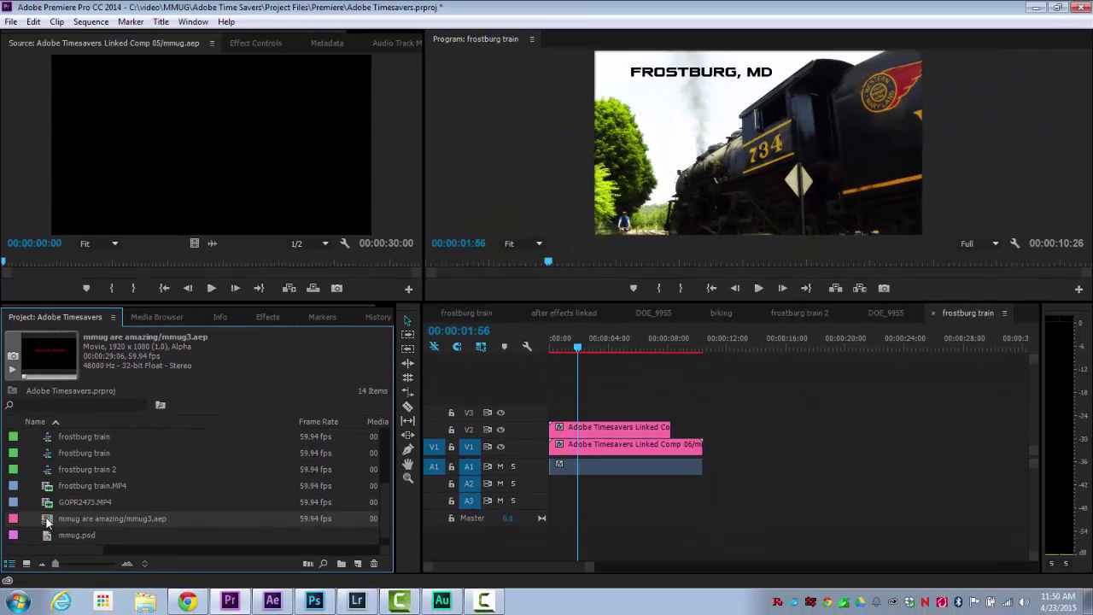
pyautogui.doubleClick(45, 517)
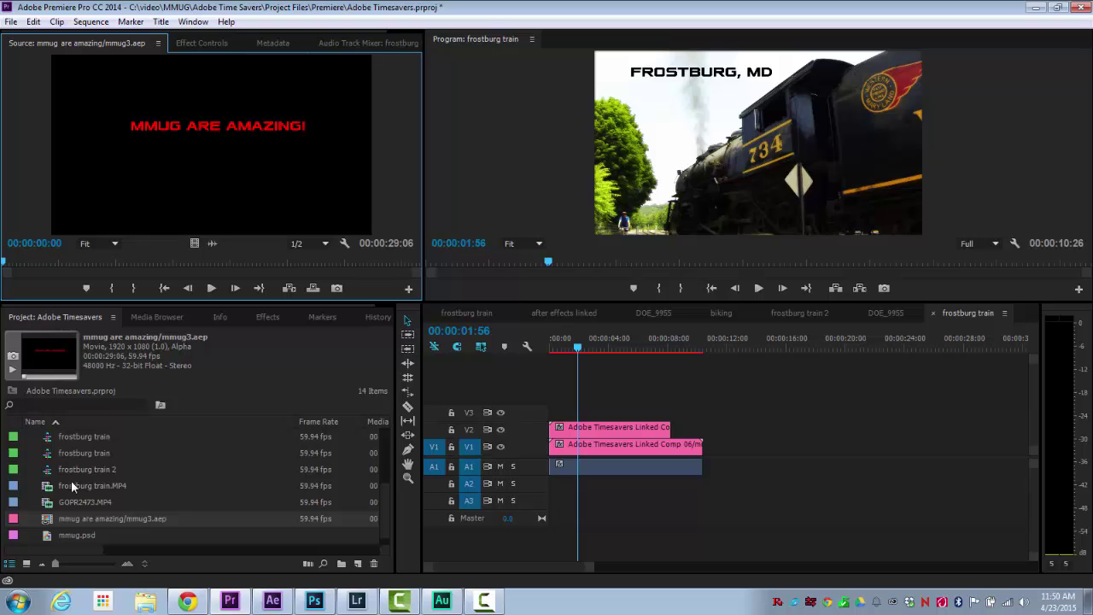
pyautogui.moveTo(47, 527); pyautogui.dragTo(552, 425)
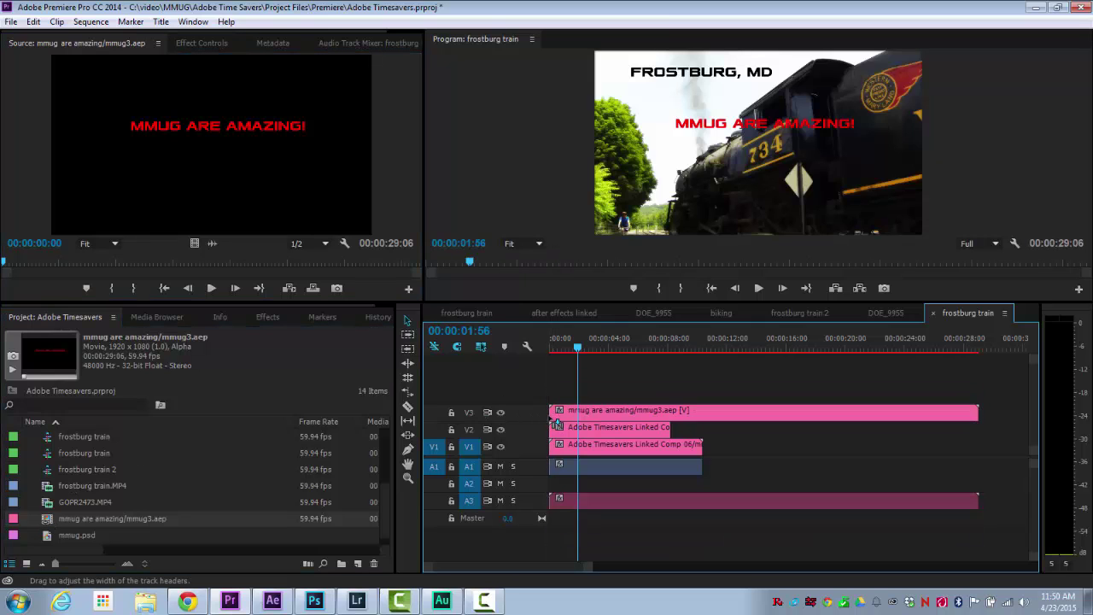
# Step: Delete the title clip's audio from track A3 and trim its video on V3 to end with the V1 clip
pyautogui.click(734, 501)
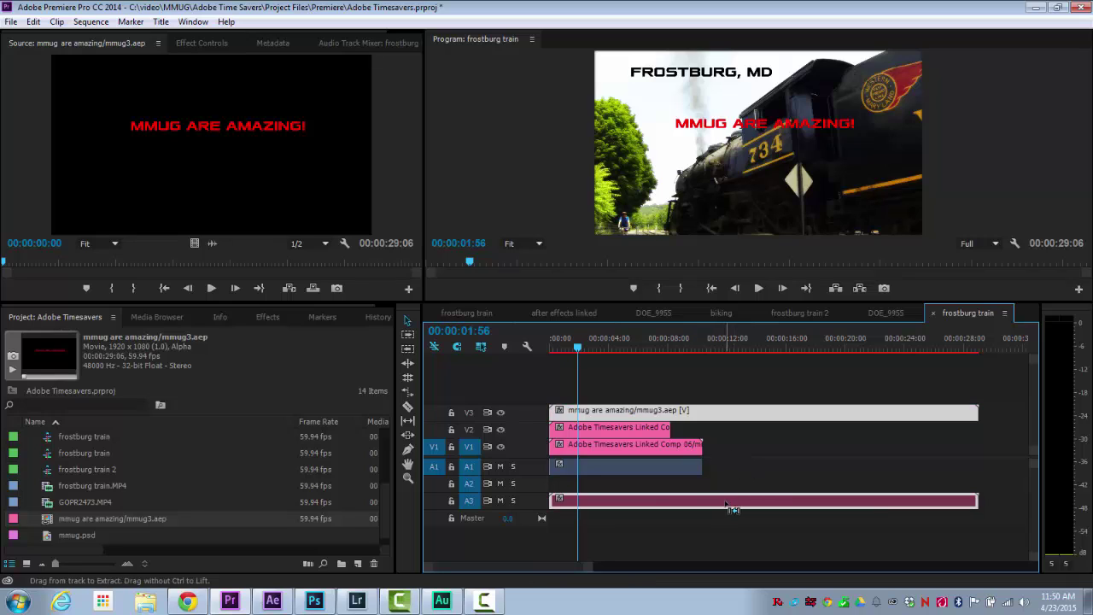
pyautogui.click(738, 486)
pyautogui.keyDown('alt'); pyautogui.click(714, 501); pyautogui.keyUp('alt')
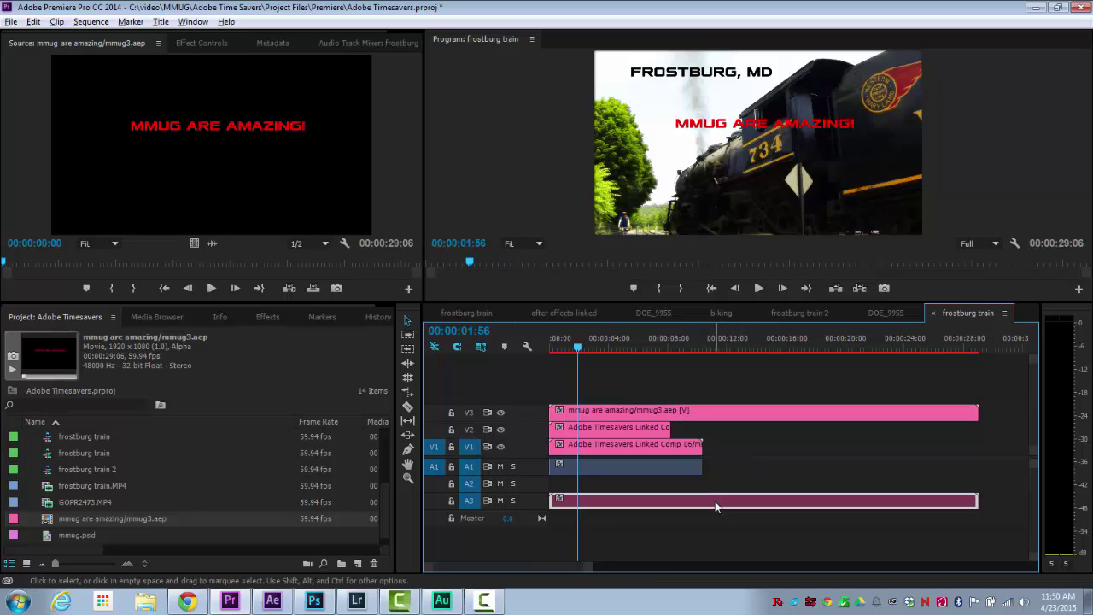
pyautogui.press('Delete')
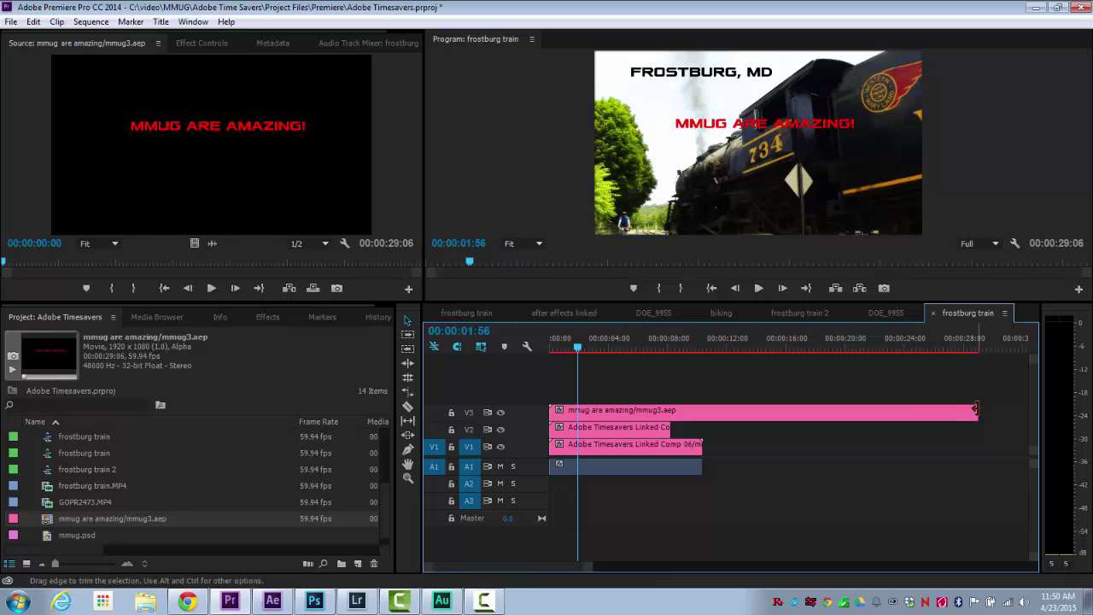
pyautogui.moveTo(976, 412); pyautogui.dragTo(702, 406)
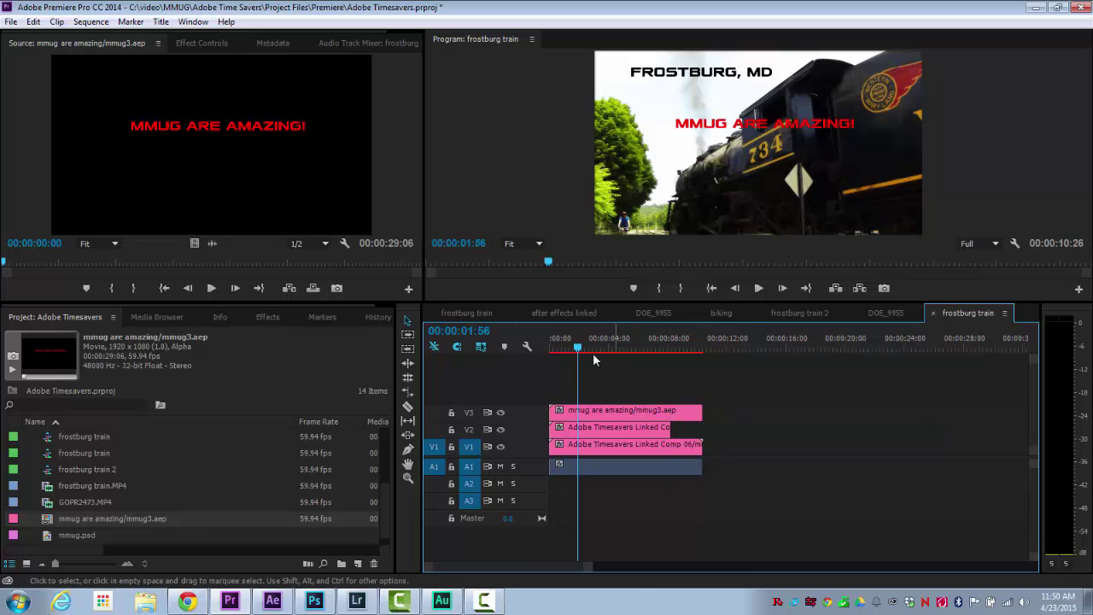
# Step: Park the sequence at 00:00:03:03, move the title near the frame's bottom in After Effects, and return to Premiere Pro to check it
pyautogui.moveTo(583, 347); pyautogui.dragTo(595, 348)
pyautogui.click(584, 410)
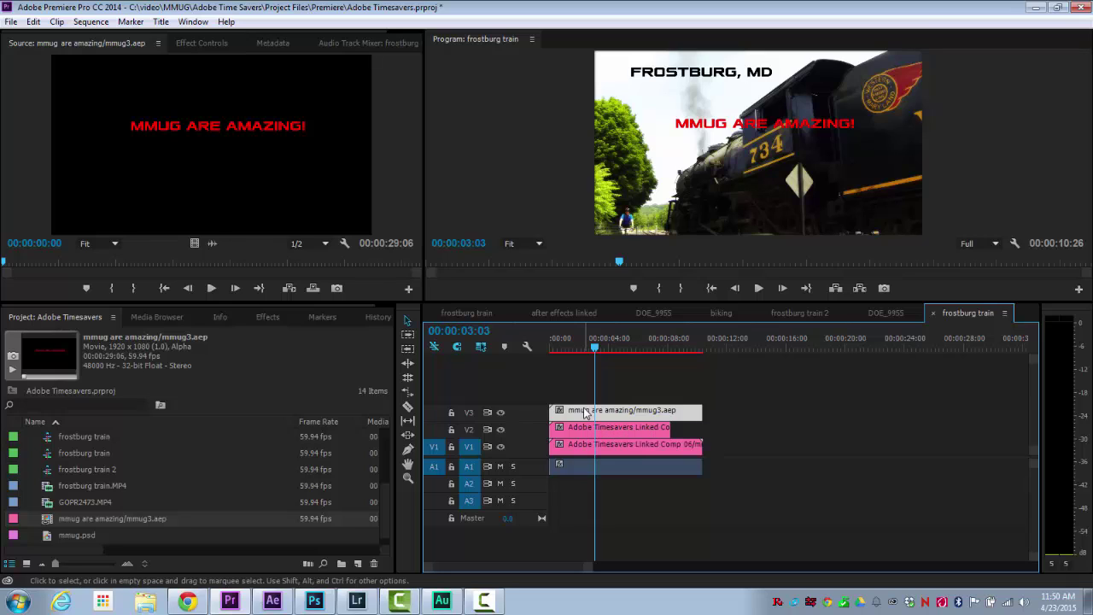
pyautogui.click(273, 601)
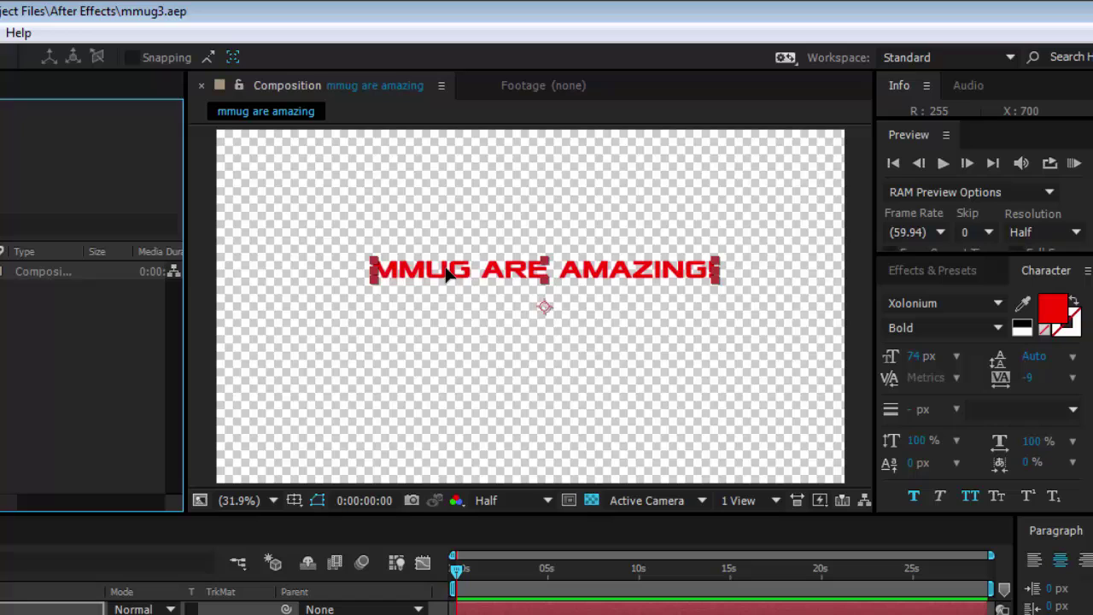
pyautogui.moveTo(499, 230); pyautogui.dragTo(490, 374)
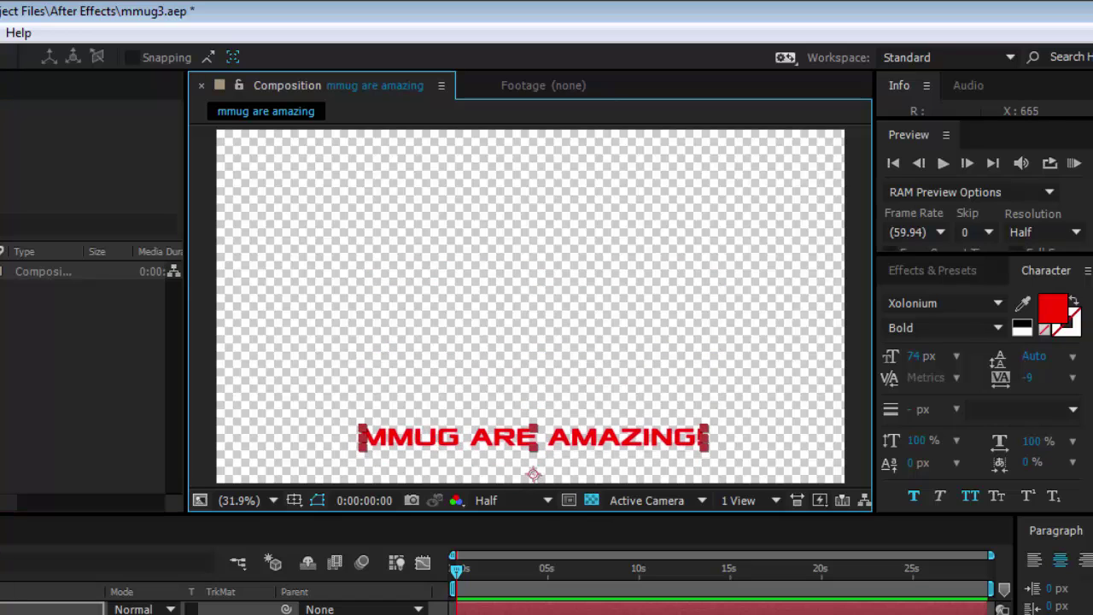
pyautogui.hotkey('alt', 'Tab')
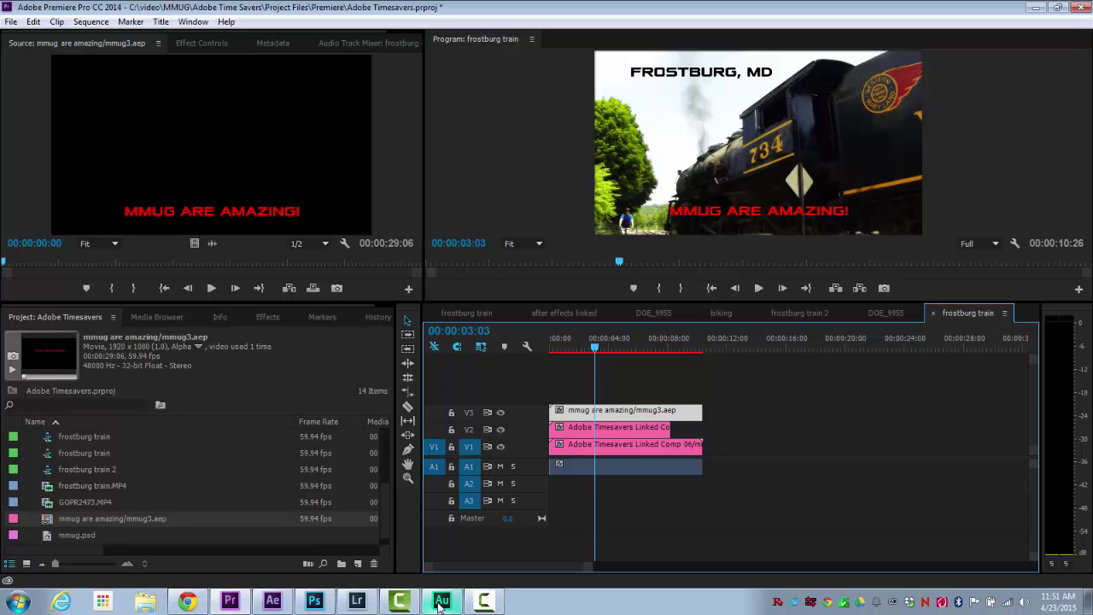
# Step: Switch to After Effects, create a new dynamically linked Premiere Pro sequence, and name it "biking" in Premiere Pro
pyautogui.click(282, 600)
pyautogui.click(183, 266)
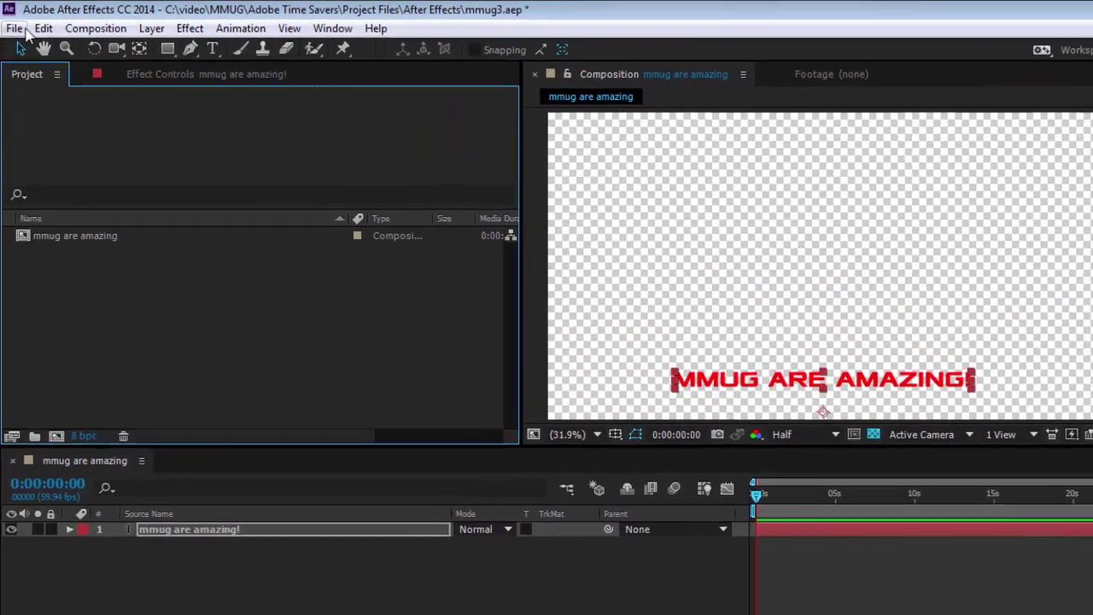
pyautogui.click(12, 22)
pyautogui.moveTo(170, 381)
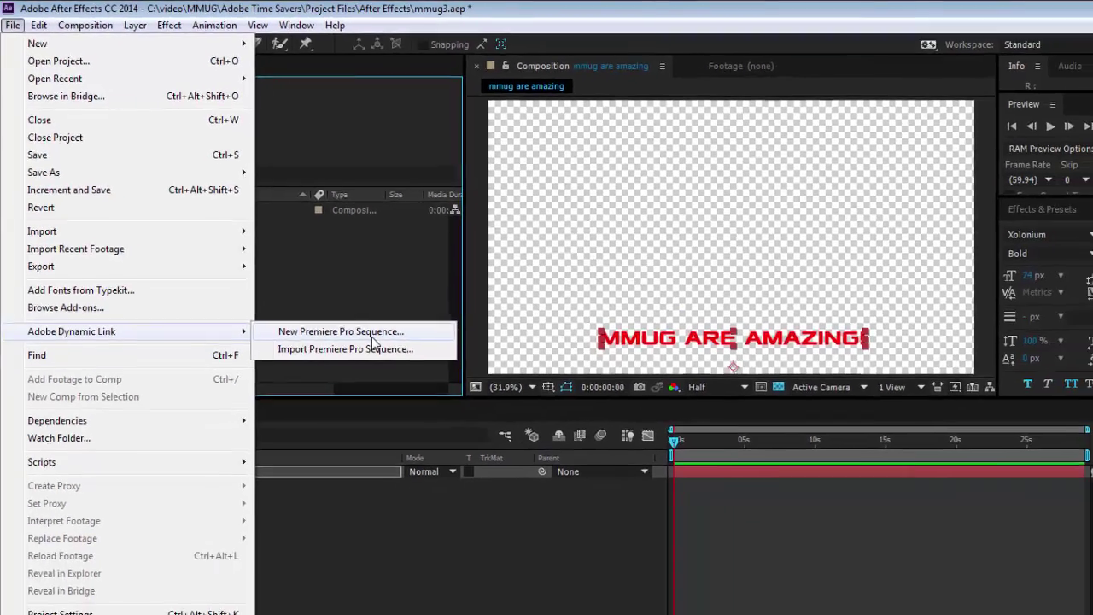
pyautogui.click(424, 383)
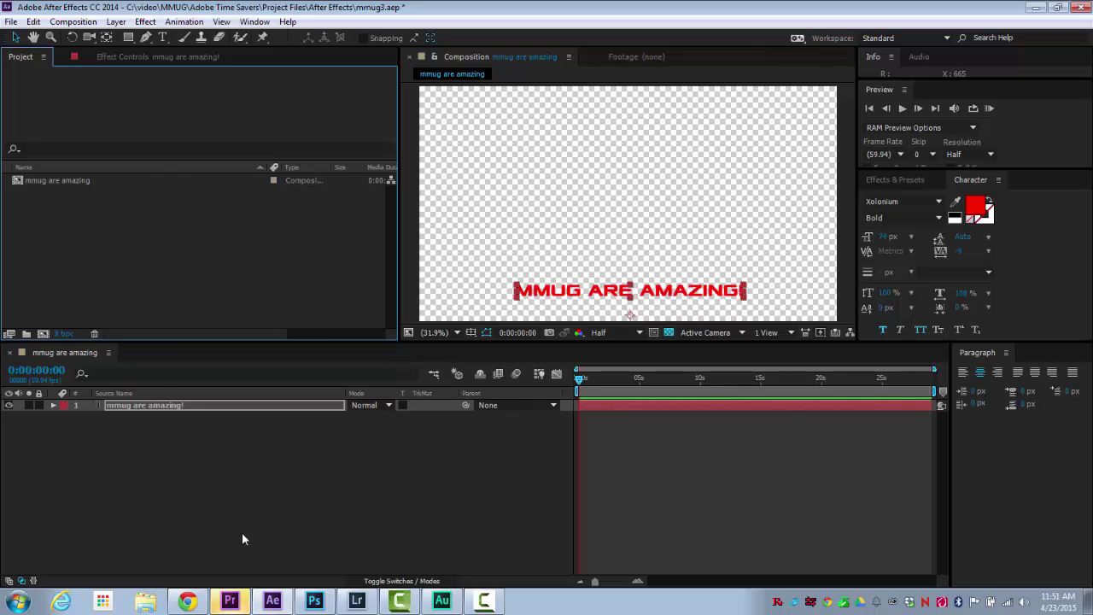
pyautogui.click(234, 603)
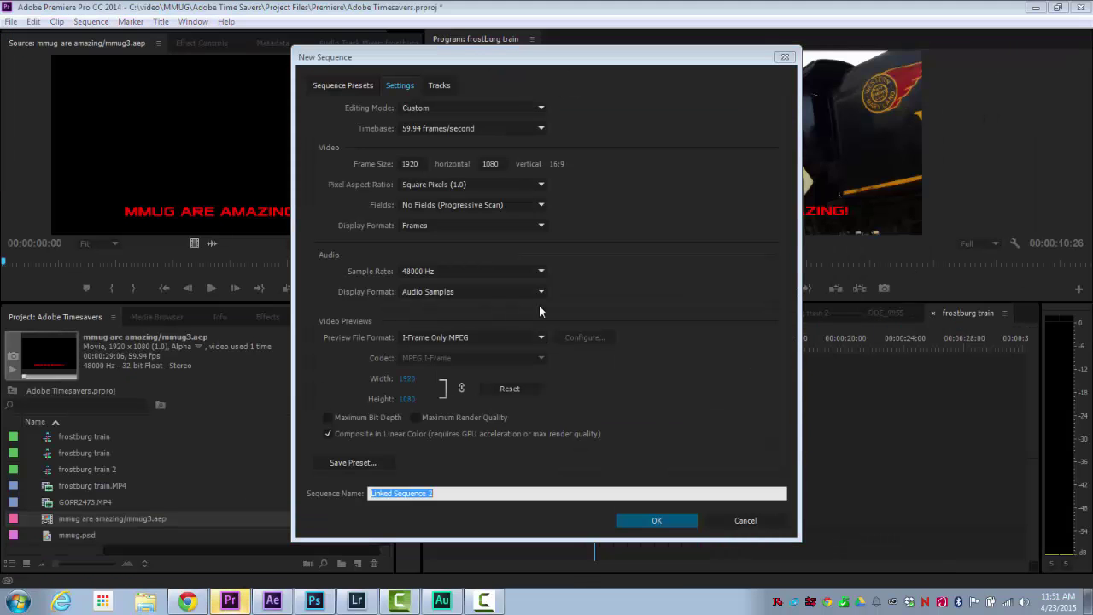
pyautogui.moveTo(492, 61); pyautogui.dragTo(502, 57)
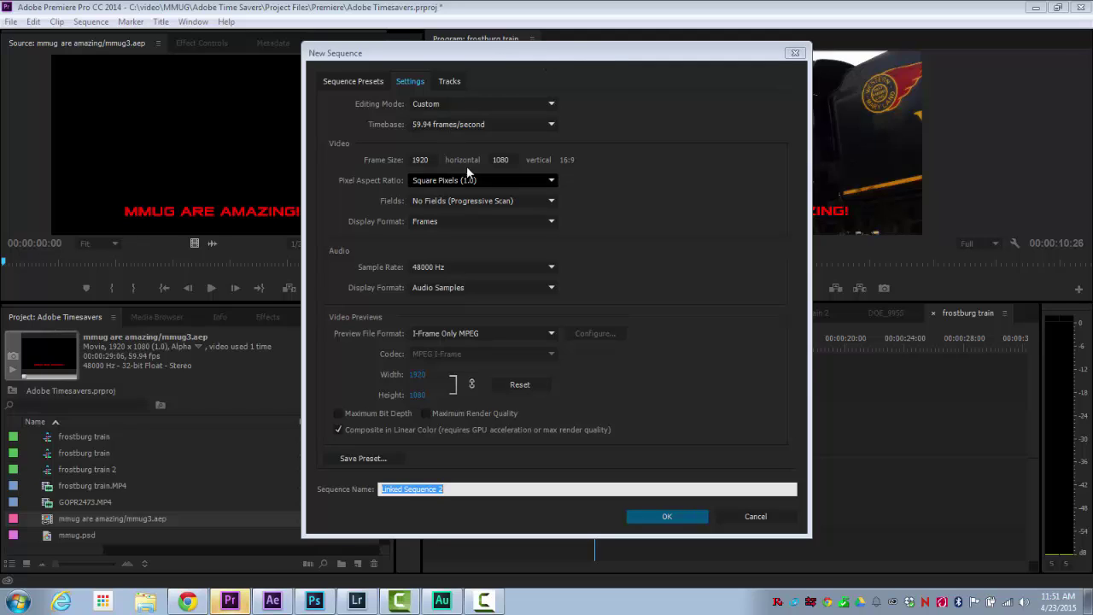
pyautogui.write('b')
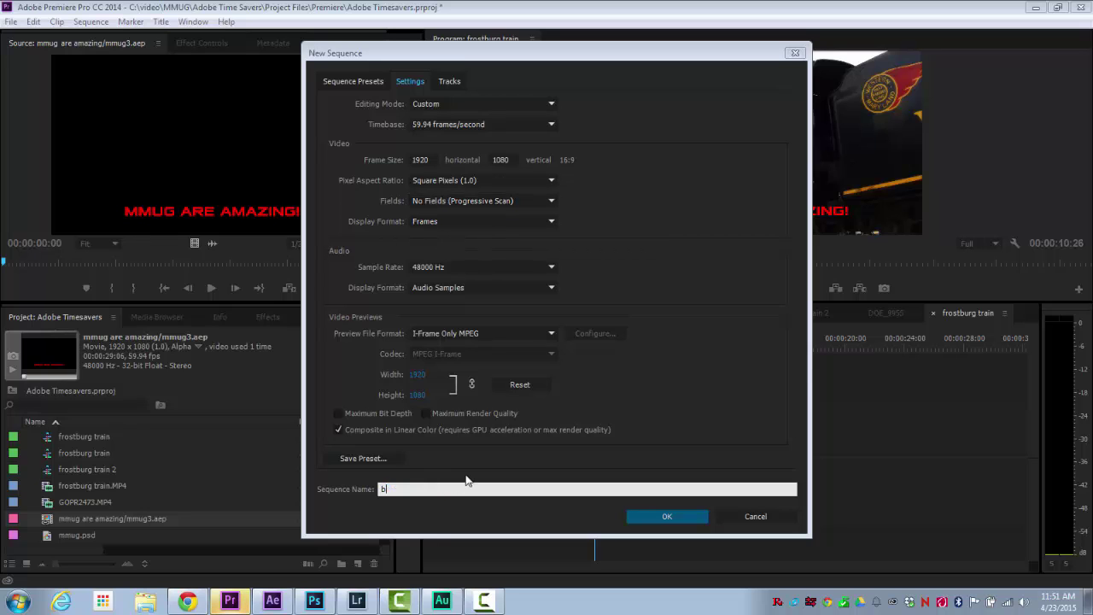
pyautogui.write('iking')
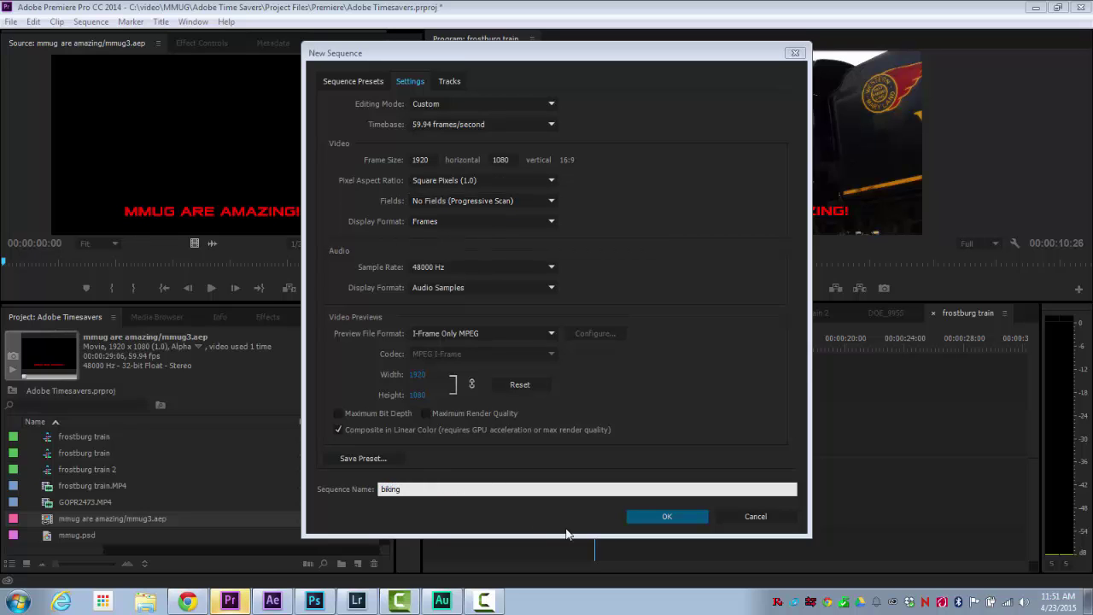
pyautogui.click(642, 517)
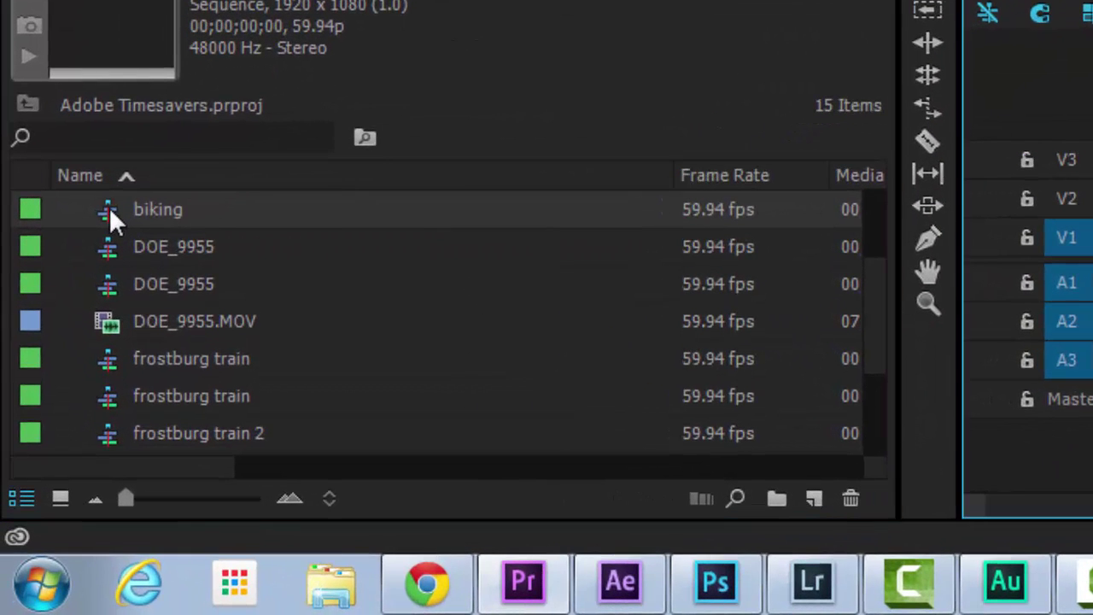
# Step: Preview GOPR2473.MP4 in the Source monitor and place it on track V1 at the start of the biking sequence
pyautogui.moveTo(110, 207)
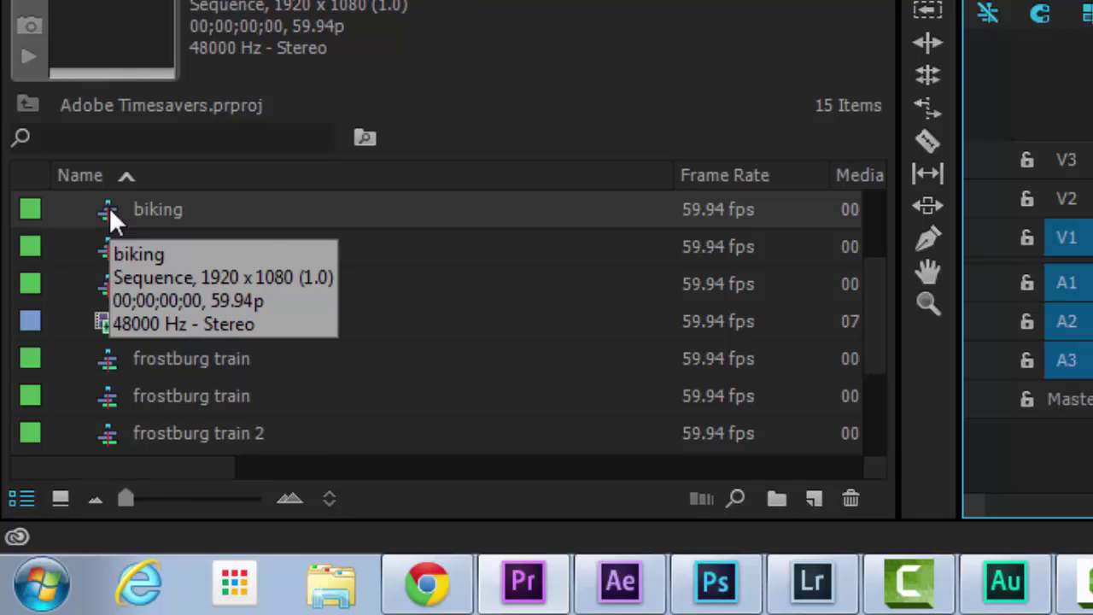
pyautogui.moveTo(873, 365); pyautogui.dragTo(879, 419)
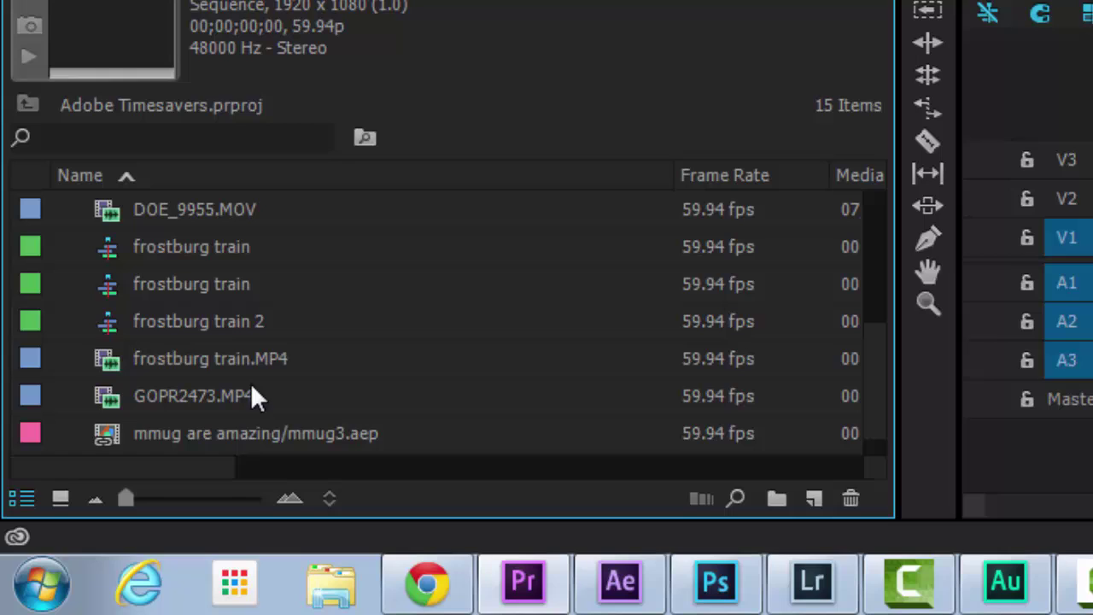
pyautogui.doubleClick(110, 407)
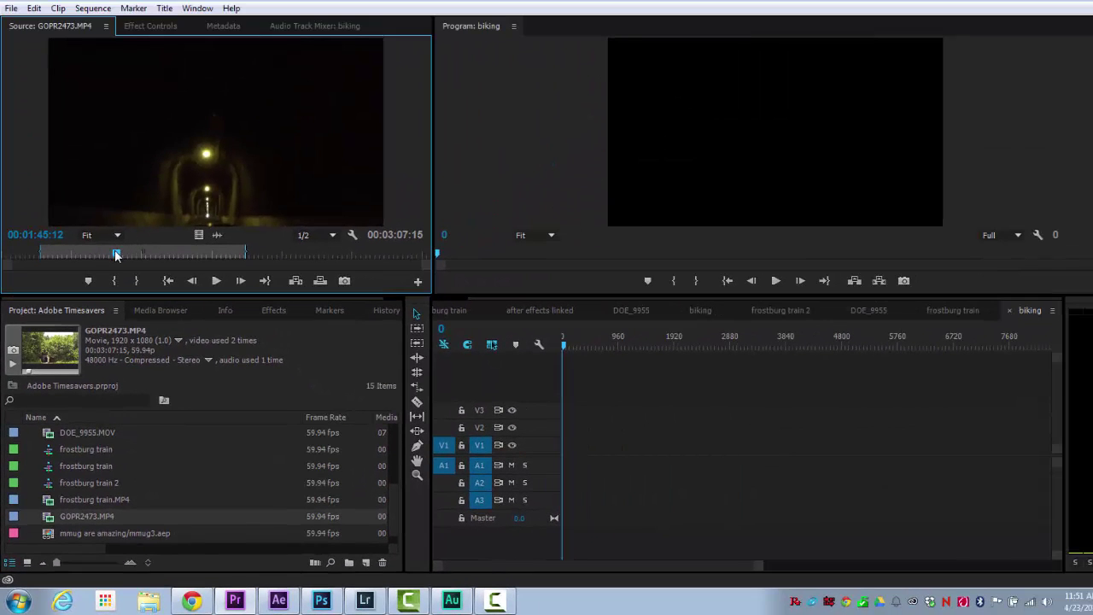
pyautogui.moveTo(115, 254); pyautogui.dragTo(228, 254)
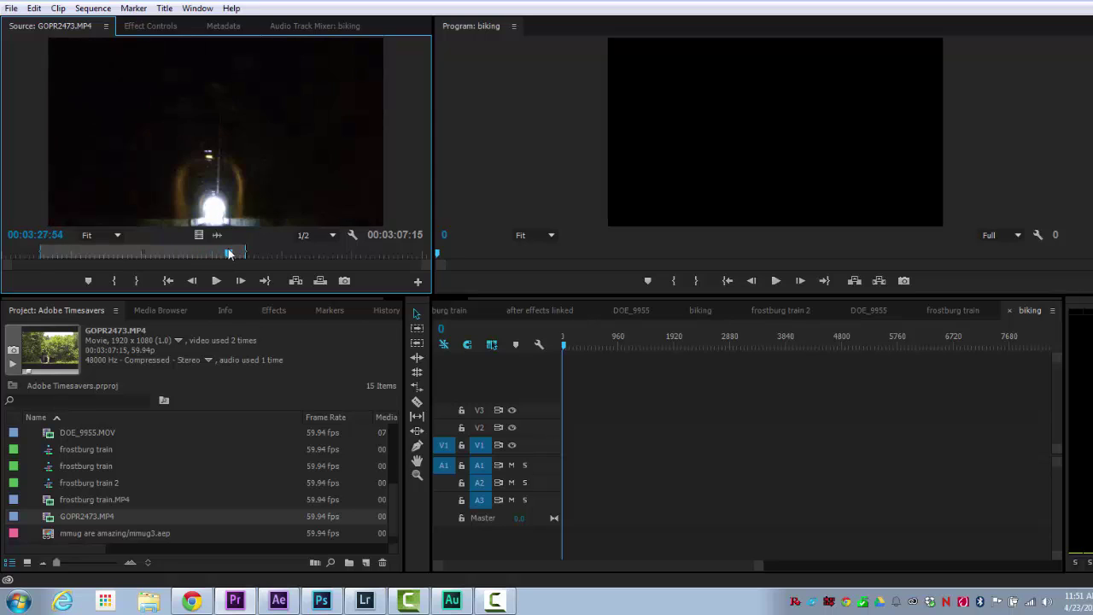
pyautogui.click(52, 518)
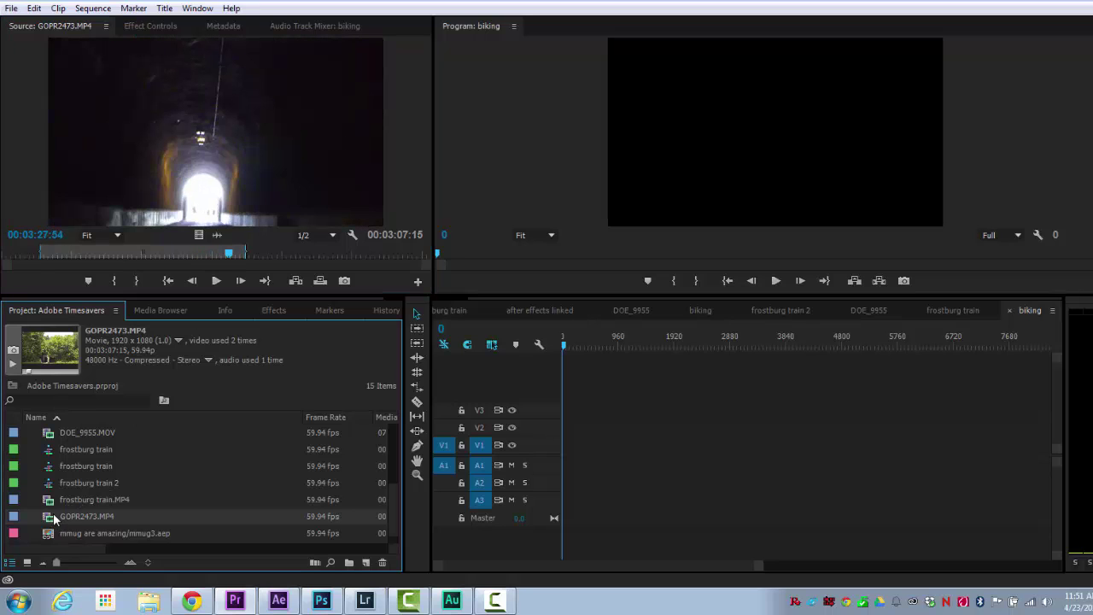
pyautogui.moveTo(53, 519); pyautogui.dragTo(568, 452)
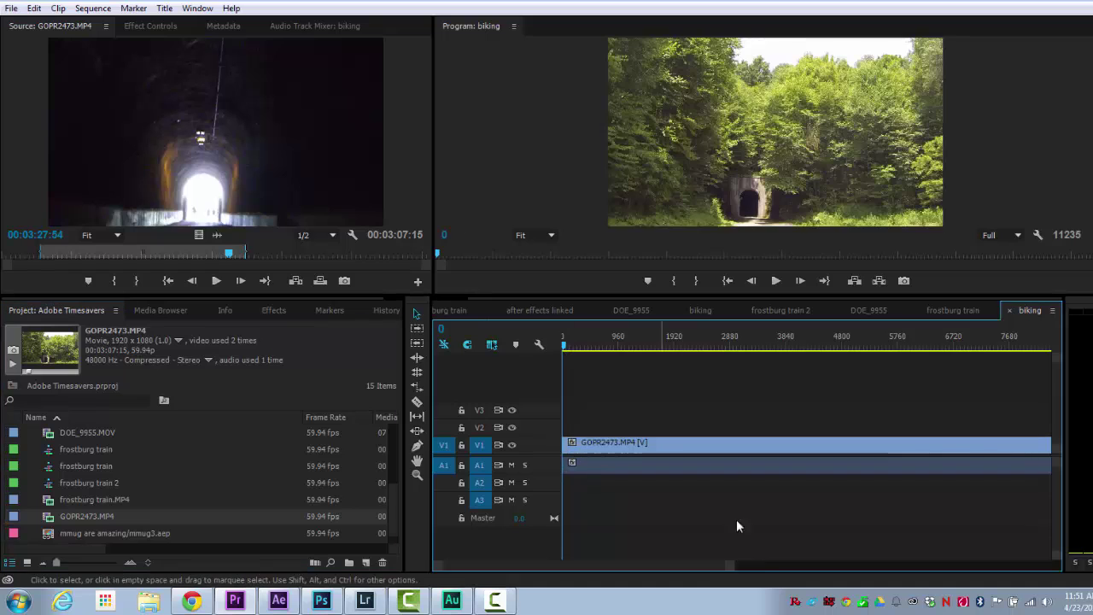
pyautogui.moveTo(732, 565); pyautogui.dragTo(826, 566)
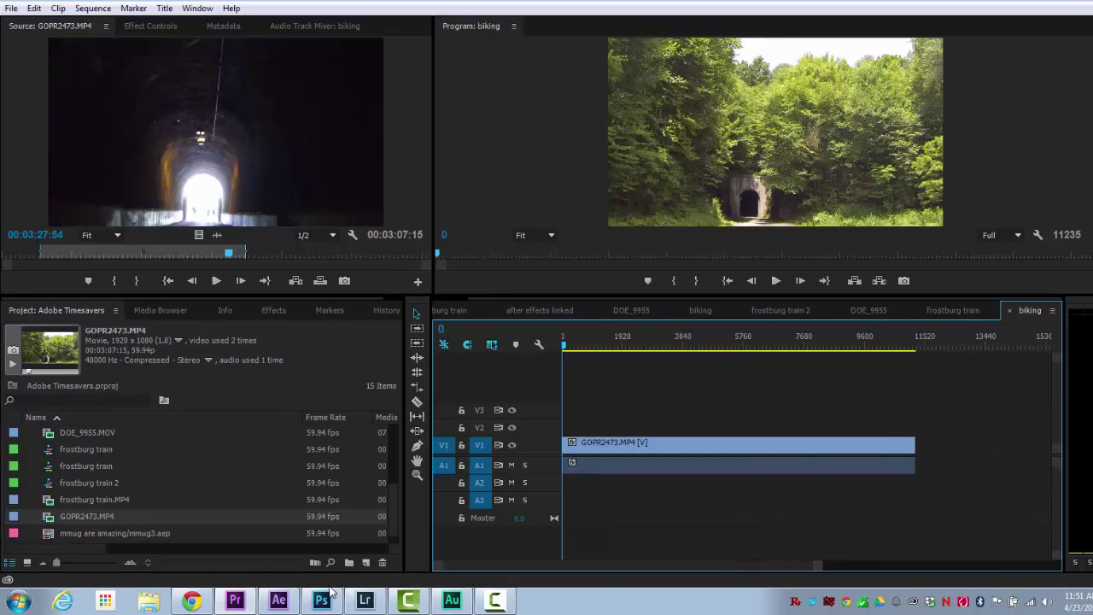
# Step: Switch to After Effects, make a composition from biking/Adobe Timesavers.prproj, and scrub it to 0:01:41:25
pyautogui.click(290, 603)
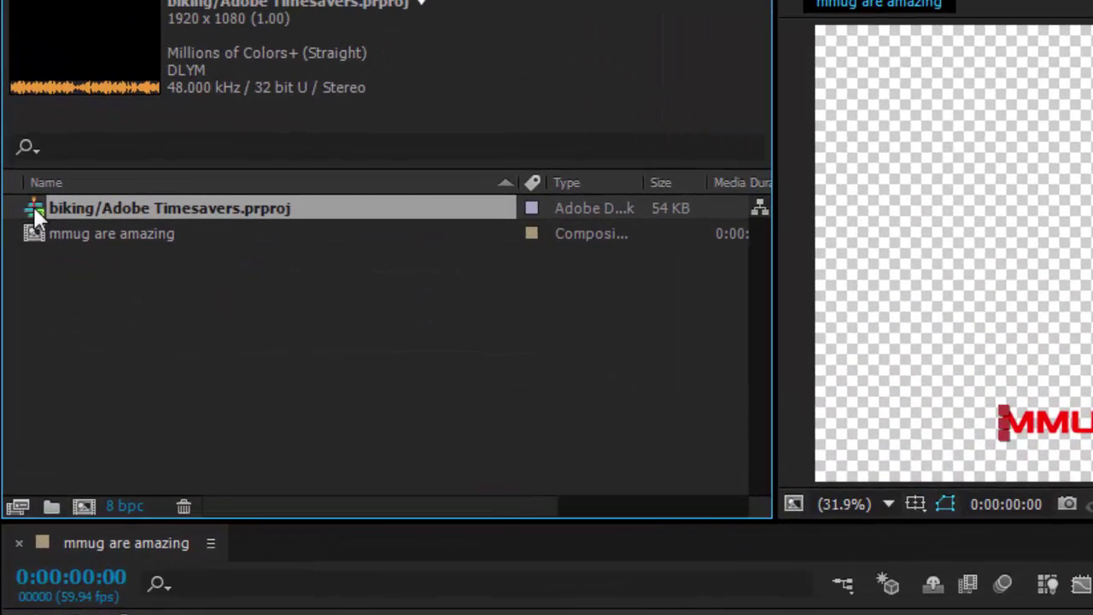
pyautogui.moveTo(34, 208); pyautogui.dragTo(83, 504)
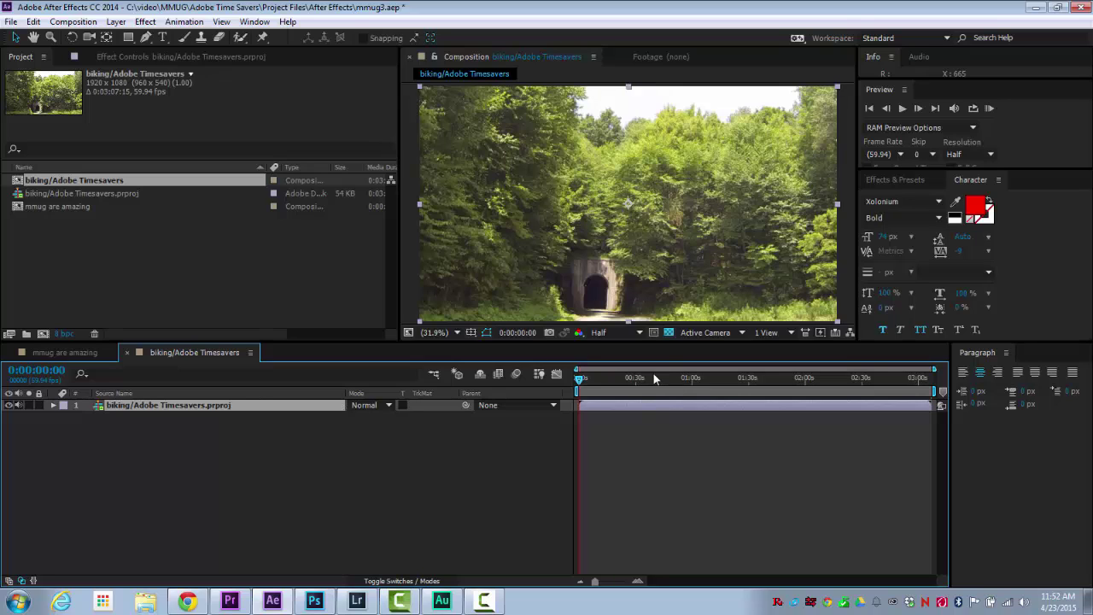
pyautogui.moveTo(654, 378); pyautogui.dragTo(770, 380)
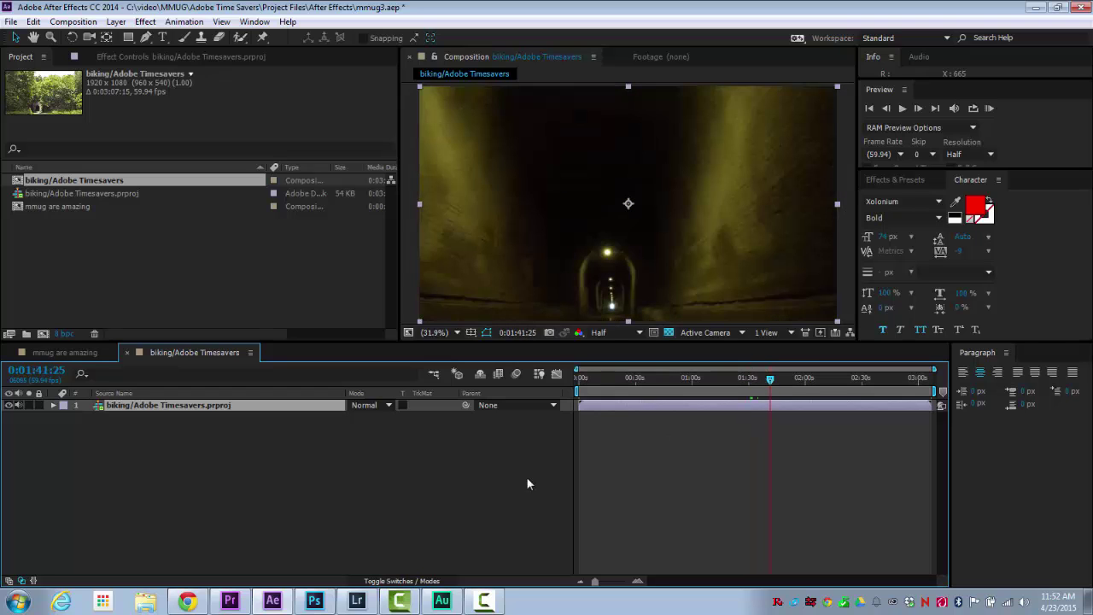
# Step: Return to Premiere Pro and set the speed of the GOPR2473.MP4 clip in the biking sequence to 200%
pyautogui.click(230, 600)
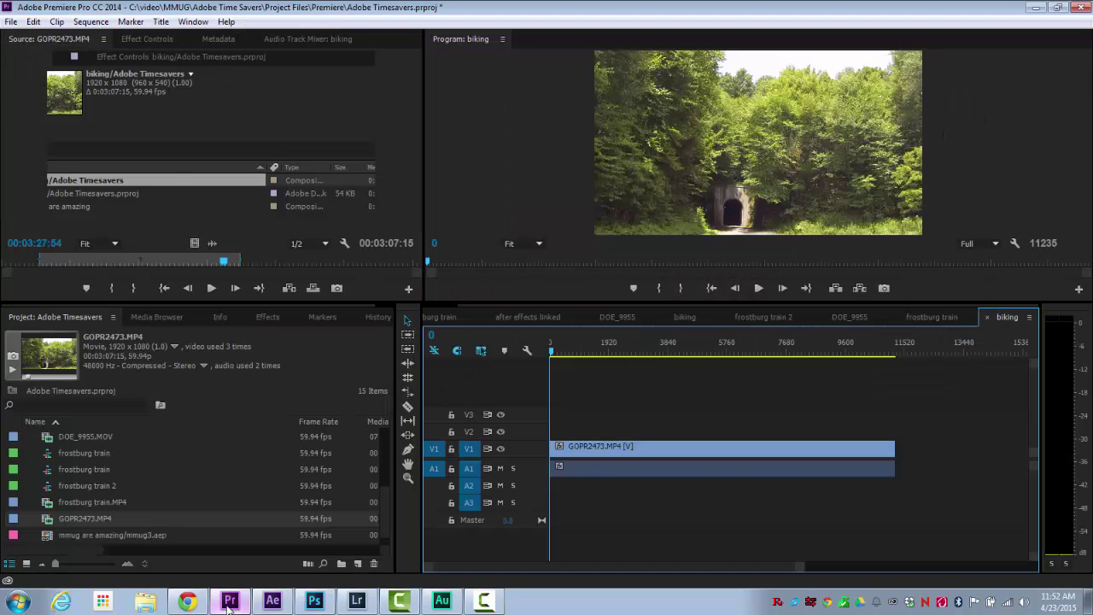
pyautogui.click(645, 450)
pyautogui.rightClick(645, 450)
pyautogui.click(735, 362)
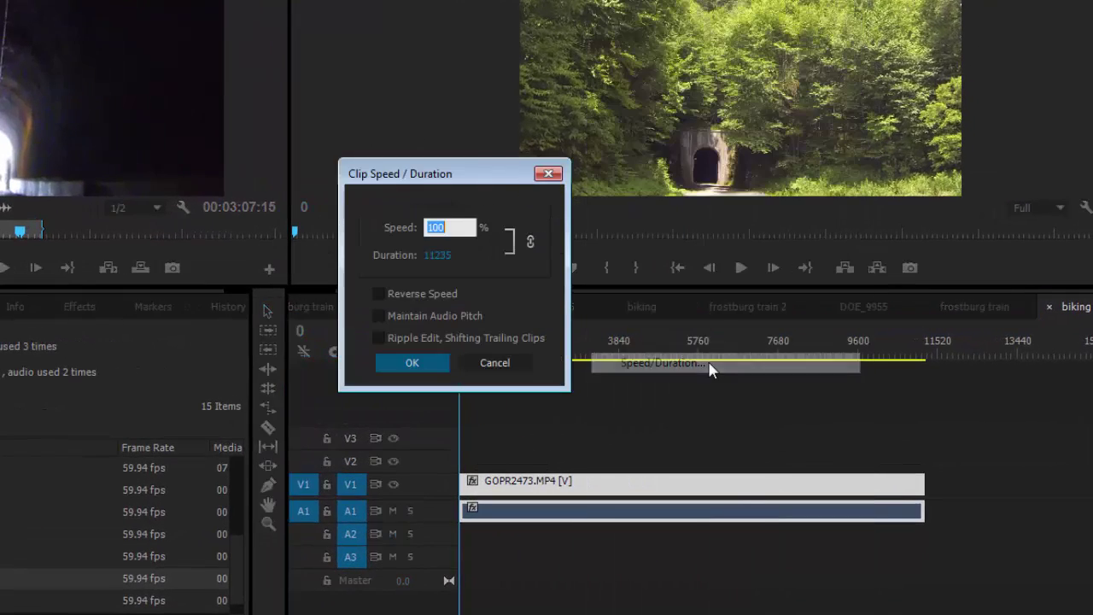
pyautogui.write('200')
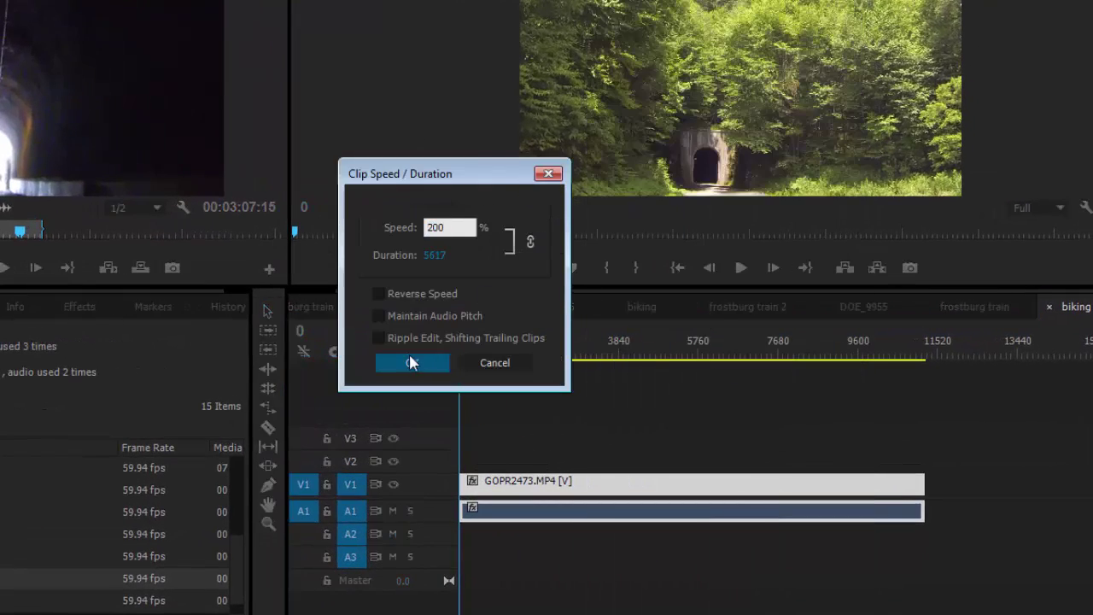
pyautogui.click(411, 362)
# Step: Scrub the sped-up biking sequence to frame 2260, and check the linked composition in After Effects at 0:00:39:07
pyautogui.moveTo(464, 349); pyautogui.dragTo(556, 349)
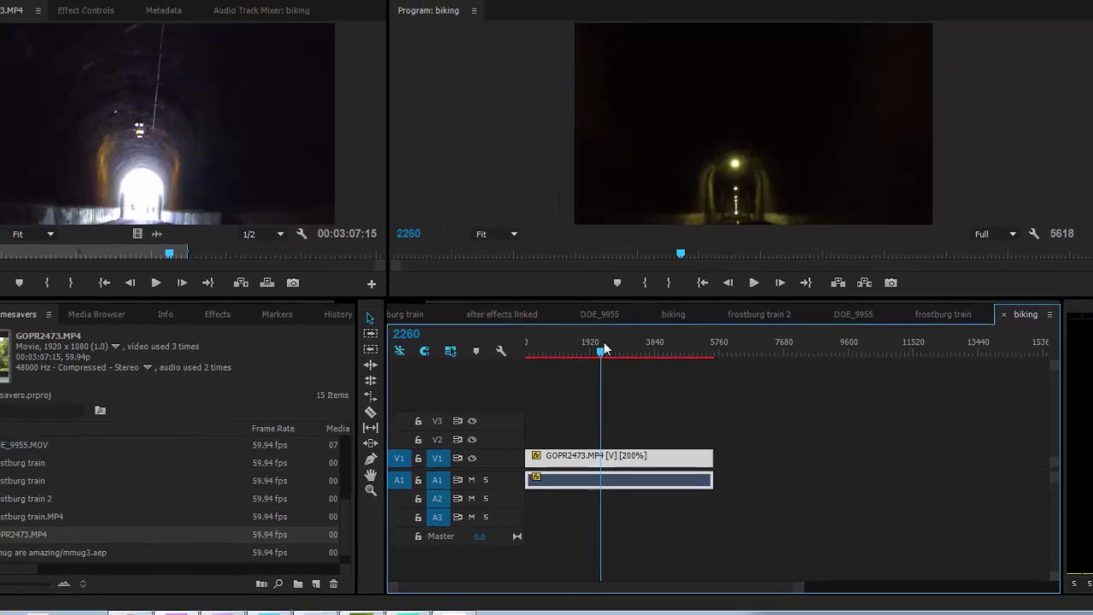
pyautogui.click(273, 601)
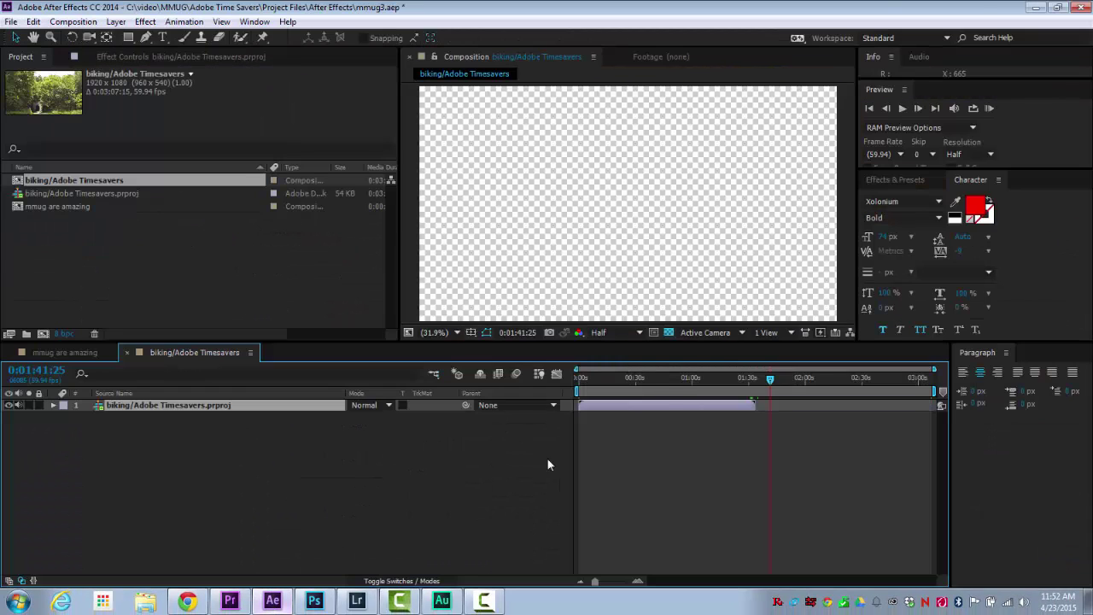
pyautogui.moveTo(660, 381)
pyautogui.mouseDown()
pyautogui.moveTo(582, 384)
pyautogui.moveTo(654, 380)
pyautogui.mouseUp()
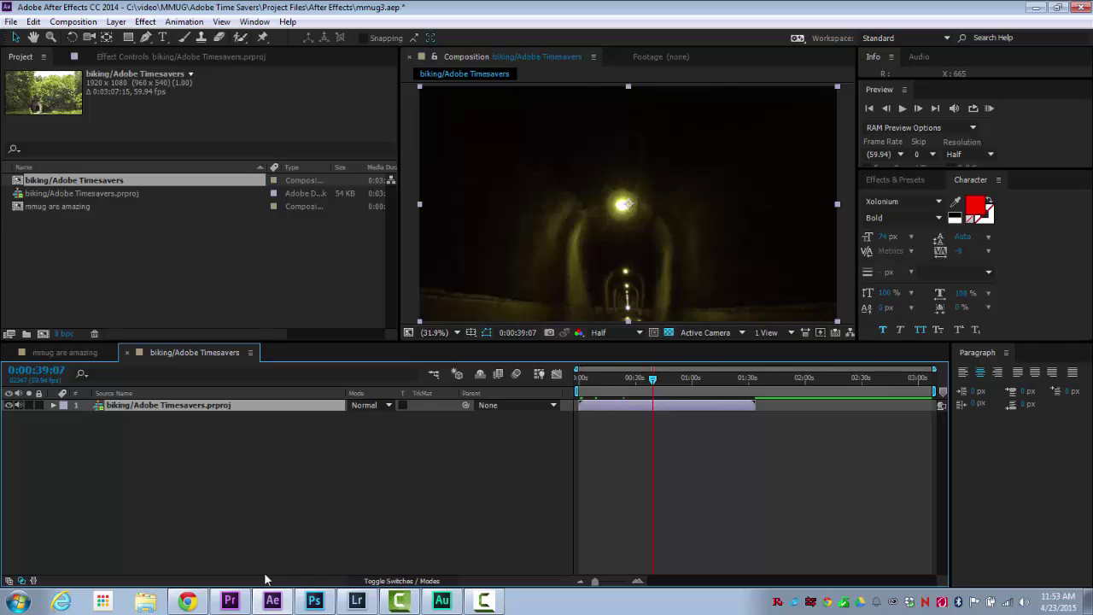
# Step: Return to Premiere Pro and mark GOPR2473.MP4 with an In point at 00:03:55:20 and an Out point at 00:04:29:46
pyautogui.click(229, 601)
pyautogui.moveTo(391, 489); pyautogui.dragTo(382, 510)
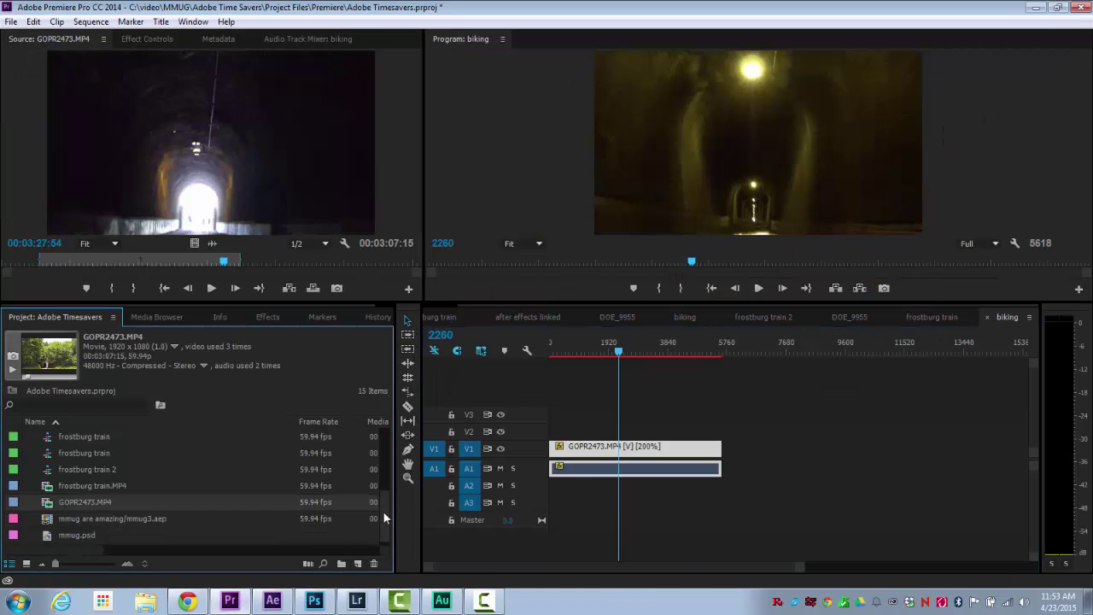
pyautogui.click(251, 266)
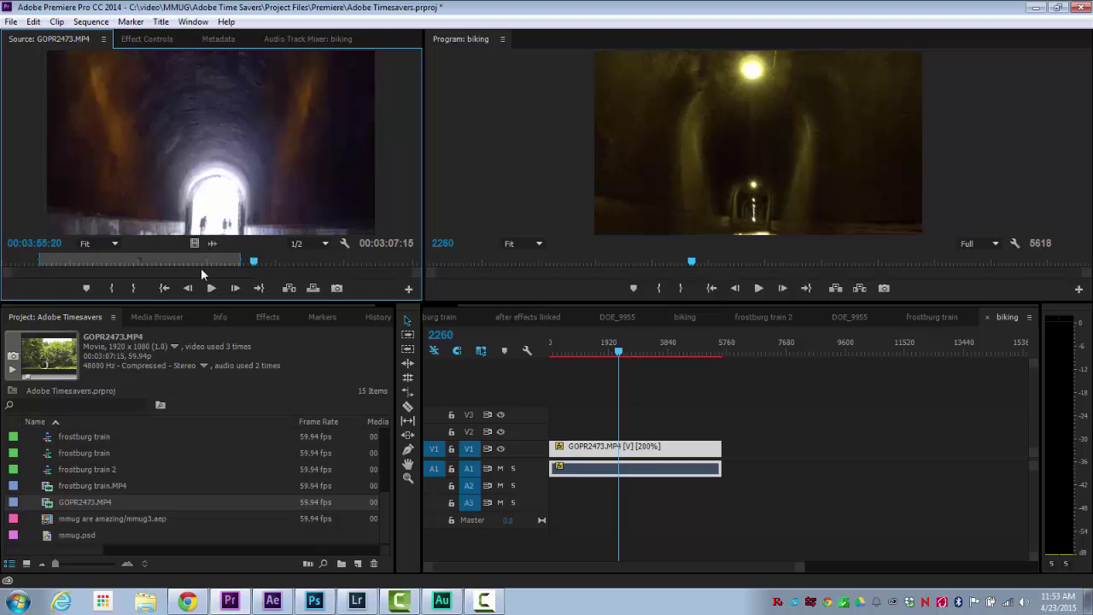
pyautogui.click(112, 288)
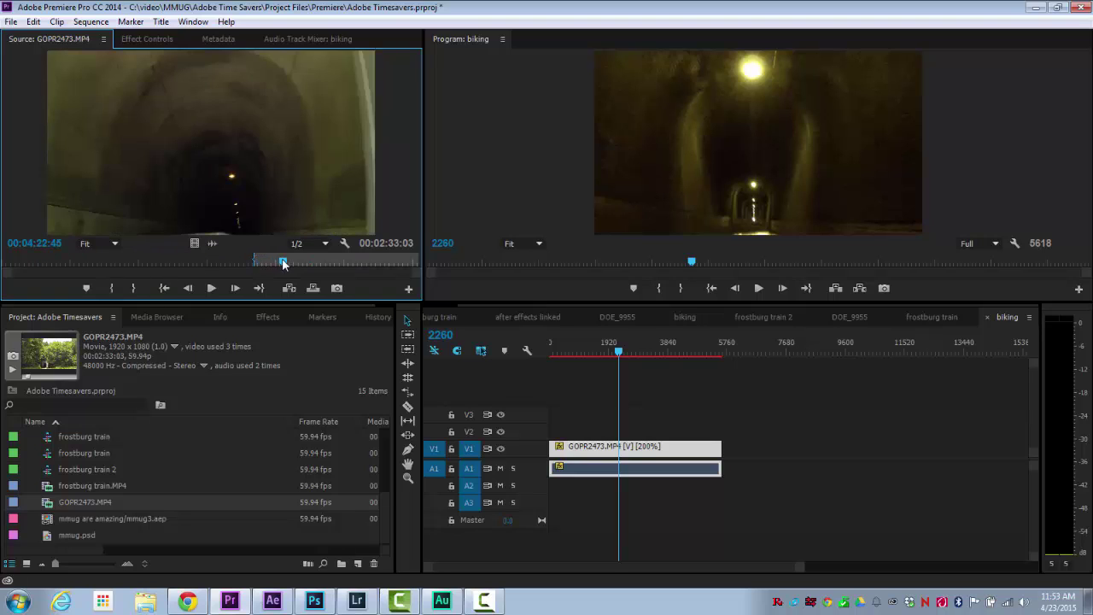
pyautogui.click(132, 289)
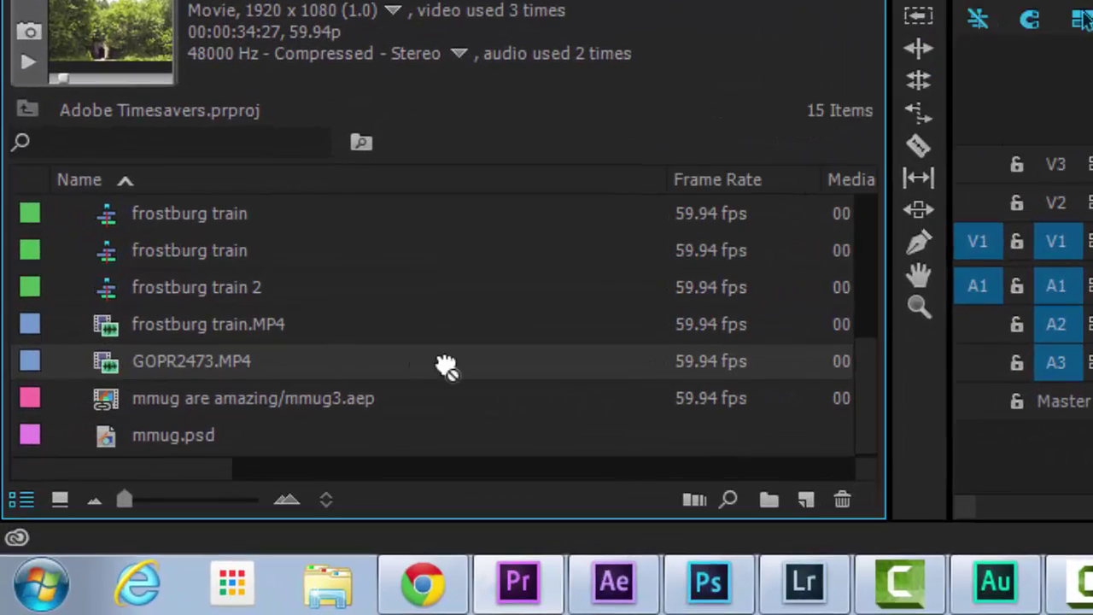
# Step: Create a new sequence from the marked GOPR2473.MP4 clip, rename it "after effects import", and save the project
pyautogui.moveTo(813, 504); pyautogui.dragTo(811, 502)
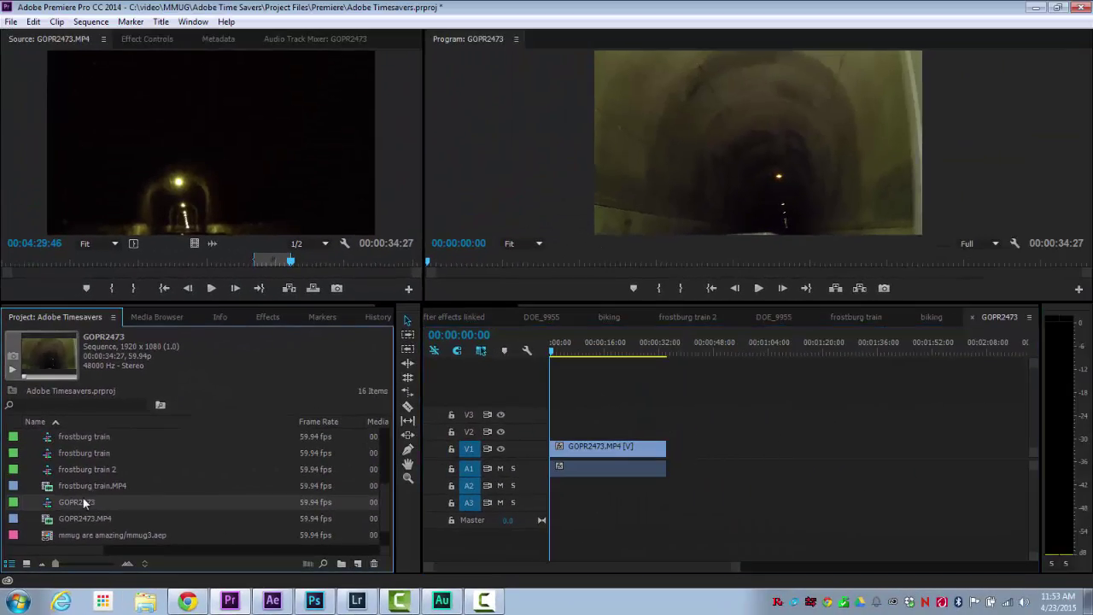
pyautogui.click(83, 502)
pyautogui.write('af')
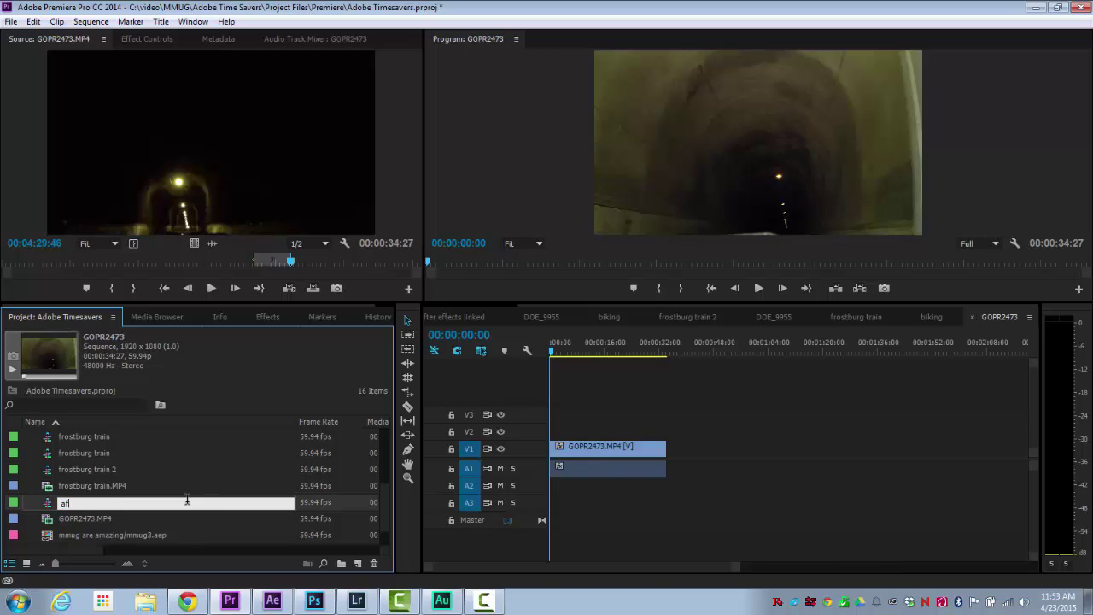
pyautogui.write('ter effects import')
pyautogui.press('Return')
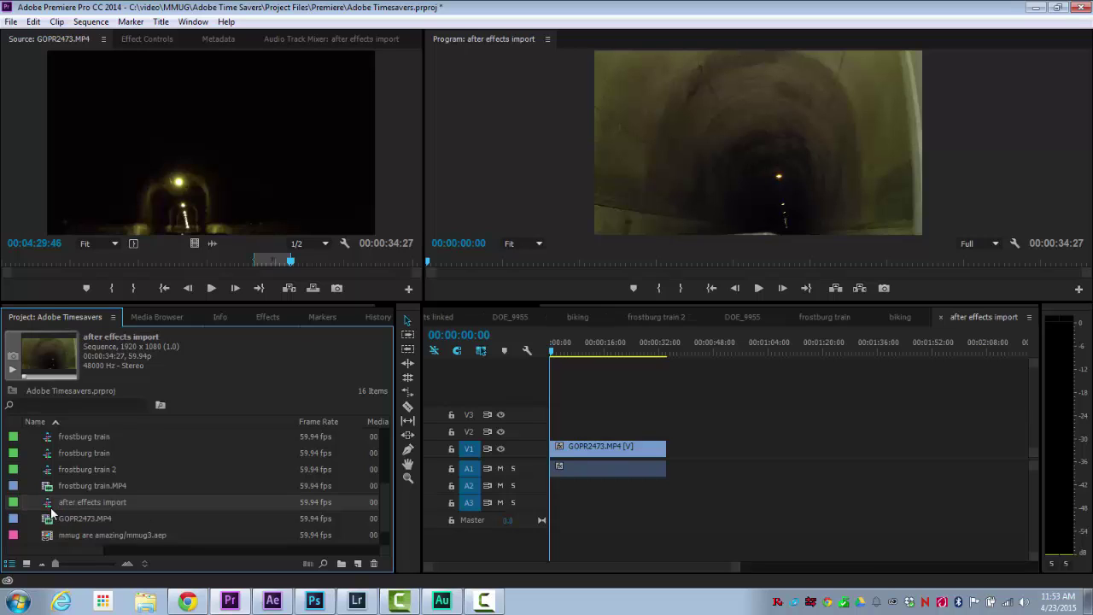
pyautogui.hotkey('ctrl', 's')
# Step: Switch to After Effects, import the "after effects import" sequence from Adobe Timesavers.prproj, and create a new composition from it
pyautogui.click(272, 601)
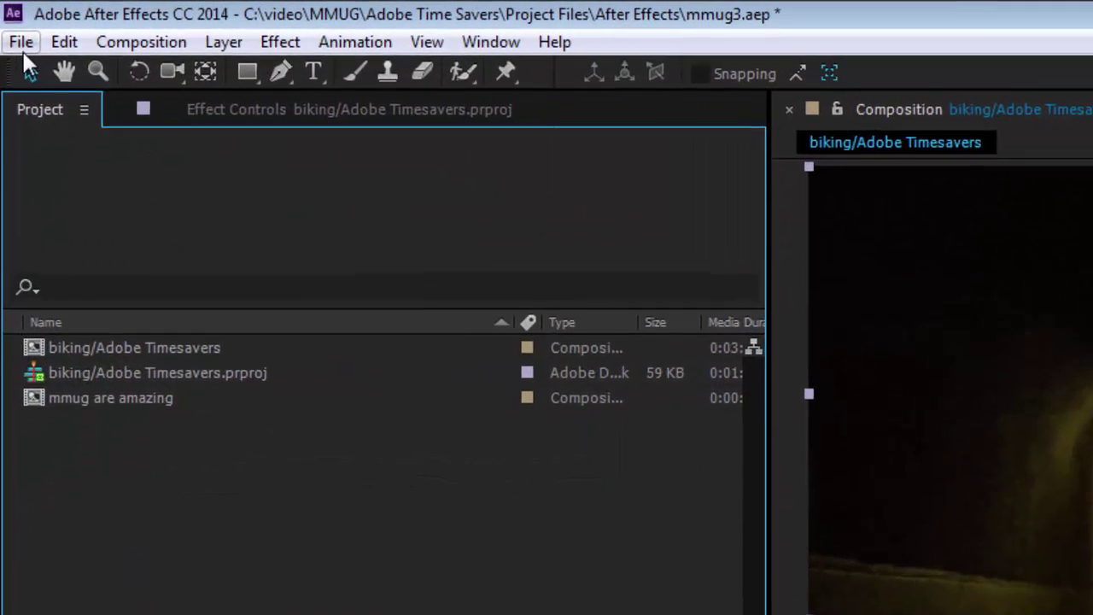
pyautogui.click(21, 42)
pyautogui.moveTo(256, 403)
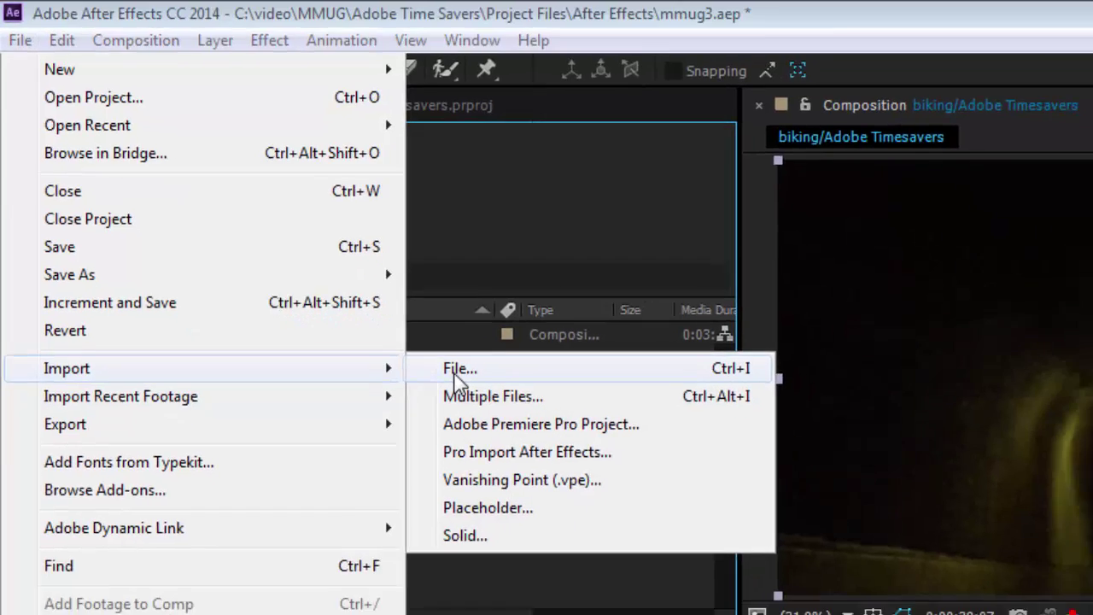
pyautogui.click(500, 403)
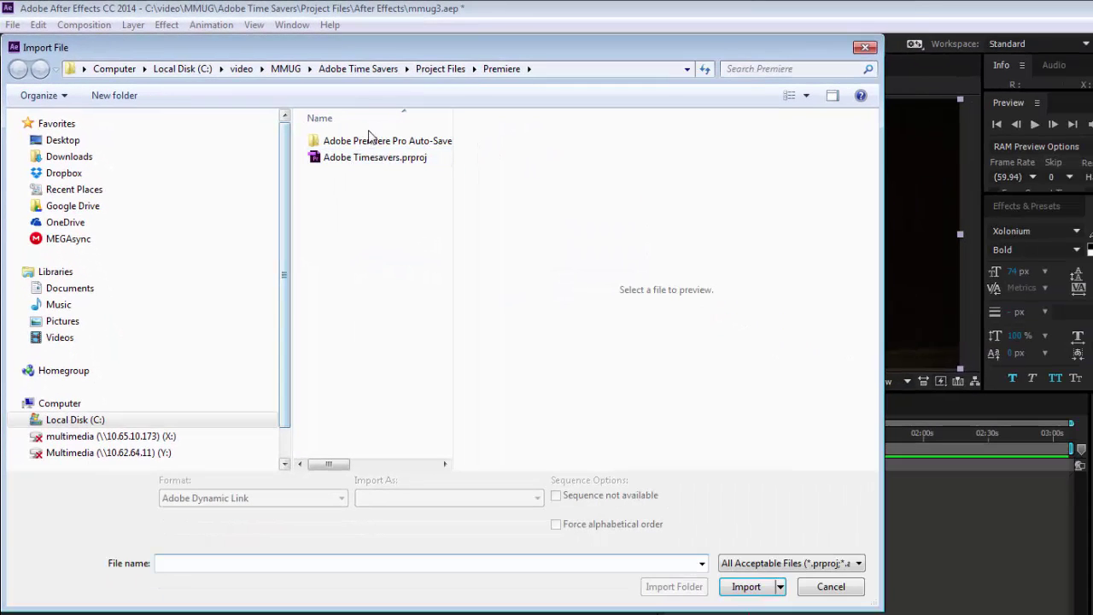
pyautogui.click(536, 86)
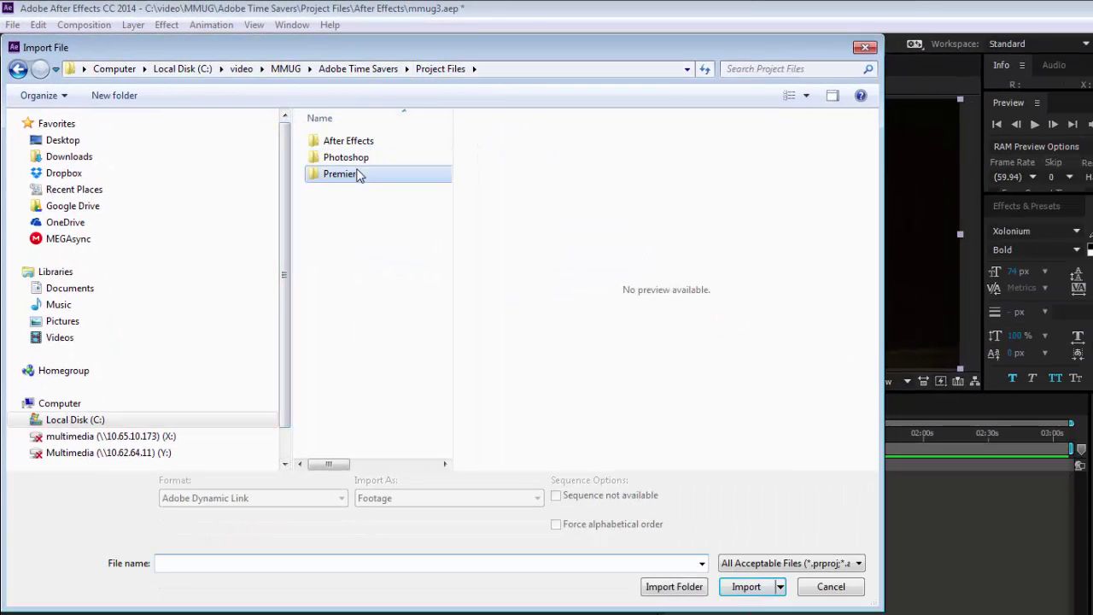
pyautogui.doubleClick(358, 173)
pyautogui.click(316, 164)
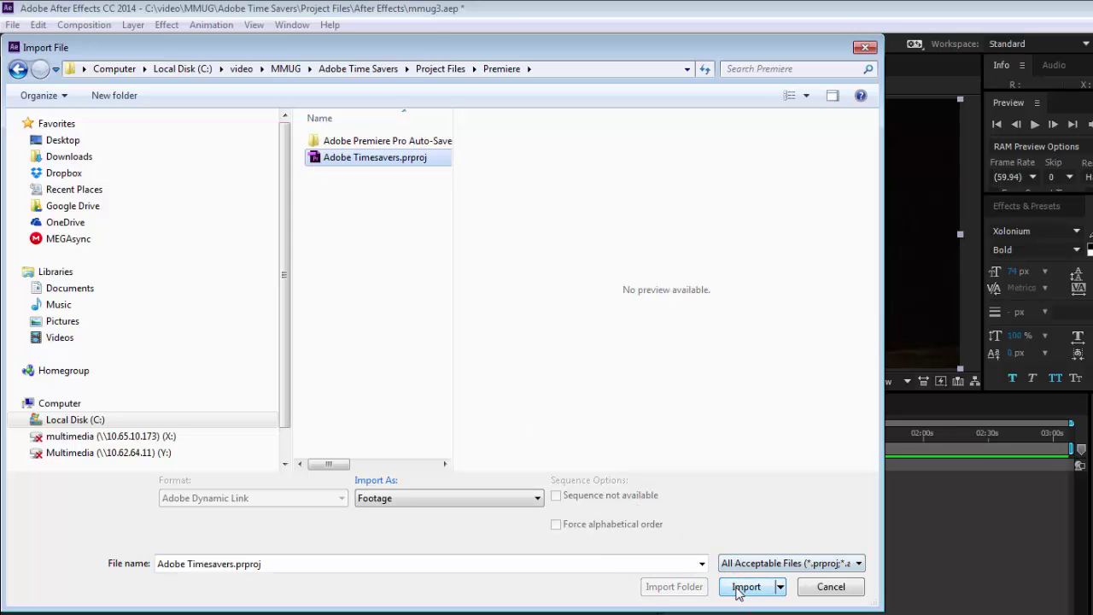
pyautogui.click(746, 586)
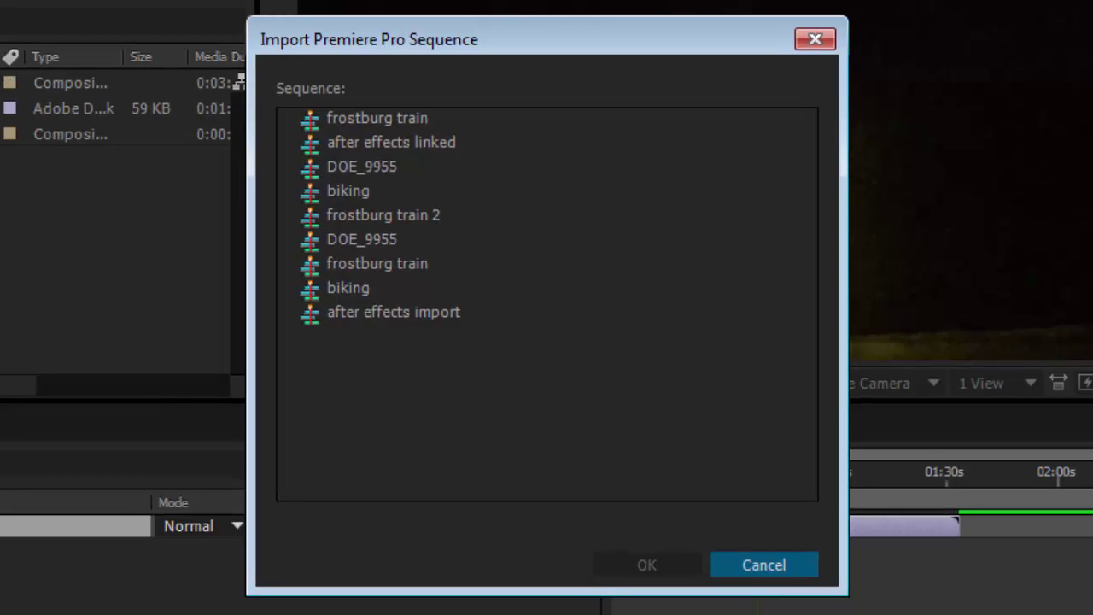
pyautogui.doubleClick(318, 315)
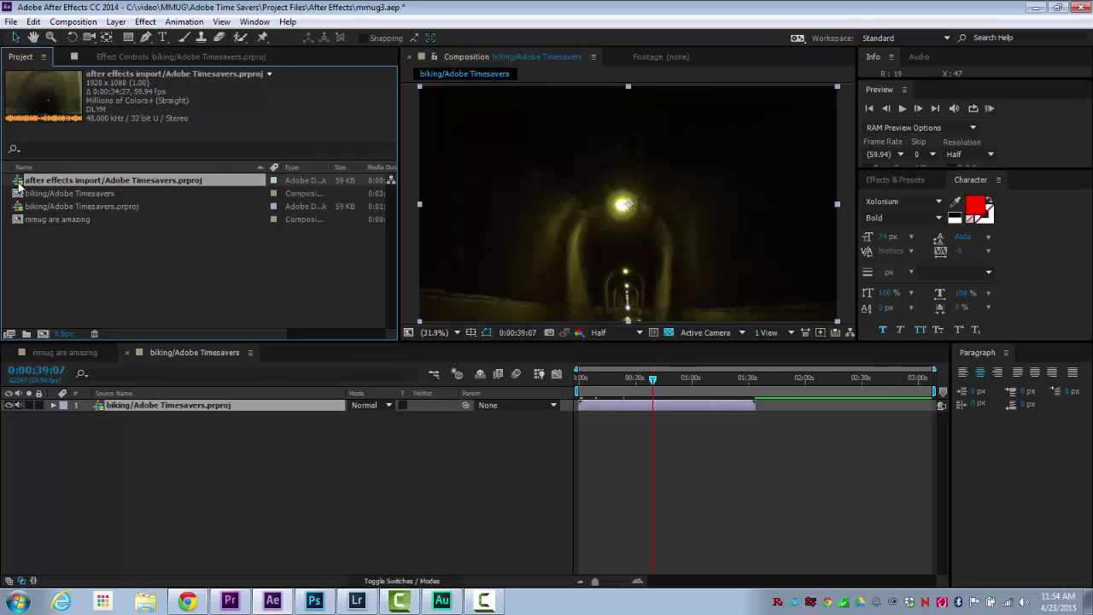
pyautogui.moveTo(19, 184); pyautogui.dragTo(42, 335)
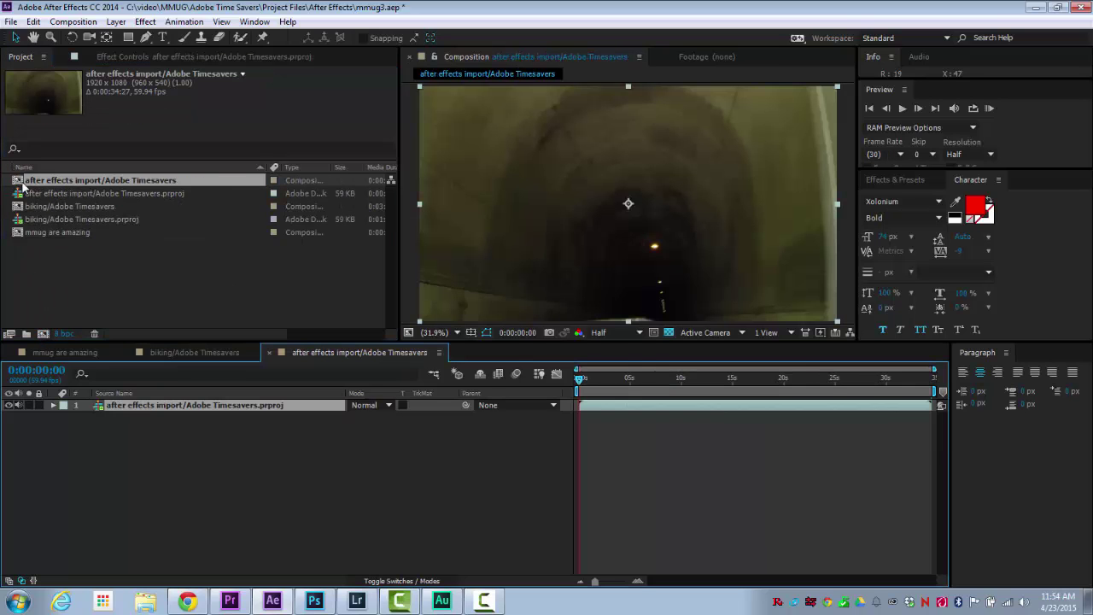
# Step: Return to Premiere Pro and apply the Compression 2 and Bleach Bypass 2 cinematic Lumetri looks to the GOPR2473.MP4 clip in the after effects import sequence
pyautogui.click(230, 602)
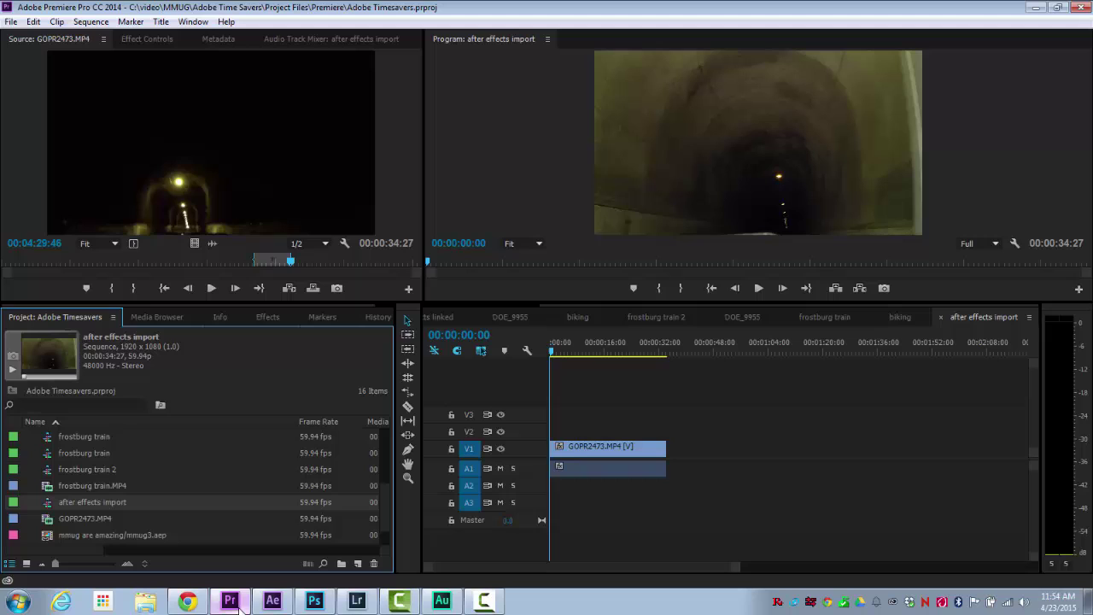
pyautogui.click(570, 353)
pyautogui.moveTo(570, 353); pyautogui.dragTo(575, 353)
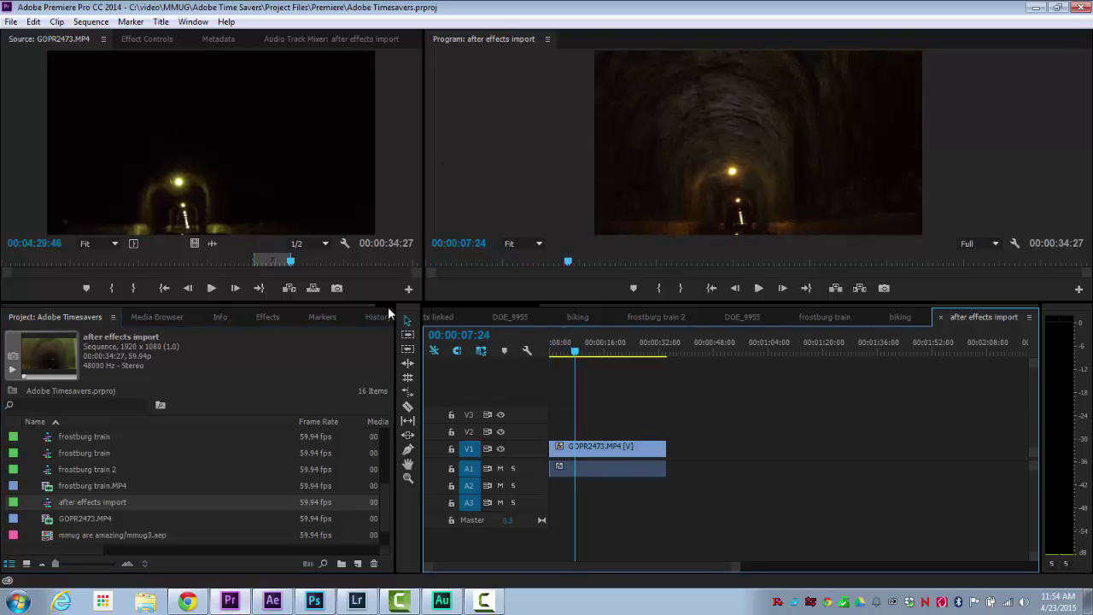
pyautogui.click(268, 317)
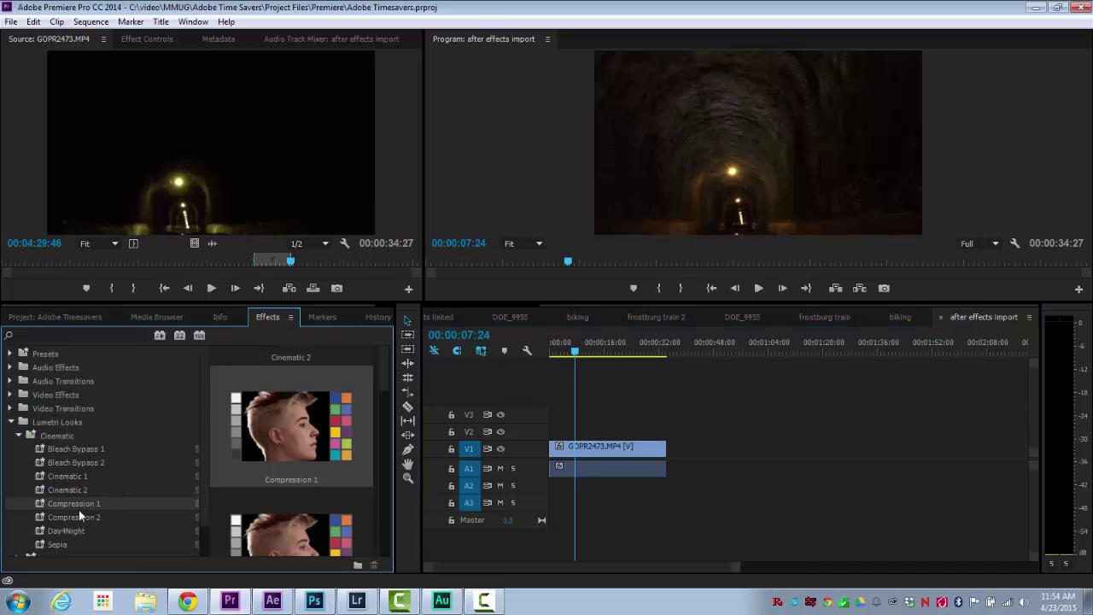
pyautogui.moveTo(75, 513); pyautogui.dragTo(599, 453)
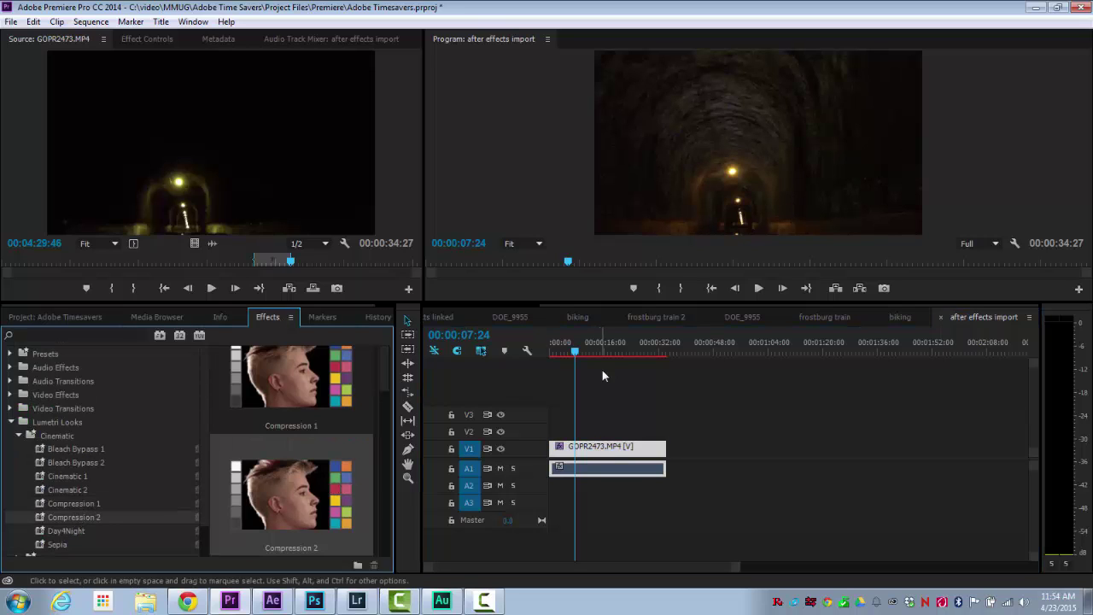
pyautogui.moveTo(94, 463); pyautogui.dragTo(586, 449)
# Step: Trim the end of the GOPR2473.MP4 clip in the after effects import sequence to about 00:00:12:52
pyautogui.click(553, 351)
pyautogui.moveTo(553, 354)
pyautogui.mouseDown()
pyautogui.moveTo(534, 351)
pyautogui.moveTo(663, 356)
pyautogui.moveTo(564, 354)
pyautogui.mouseUp()
pyautogui.moveTo(673, 455); pyautogui.dragTo(591, 448)
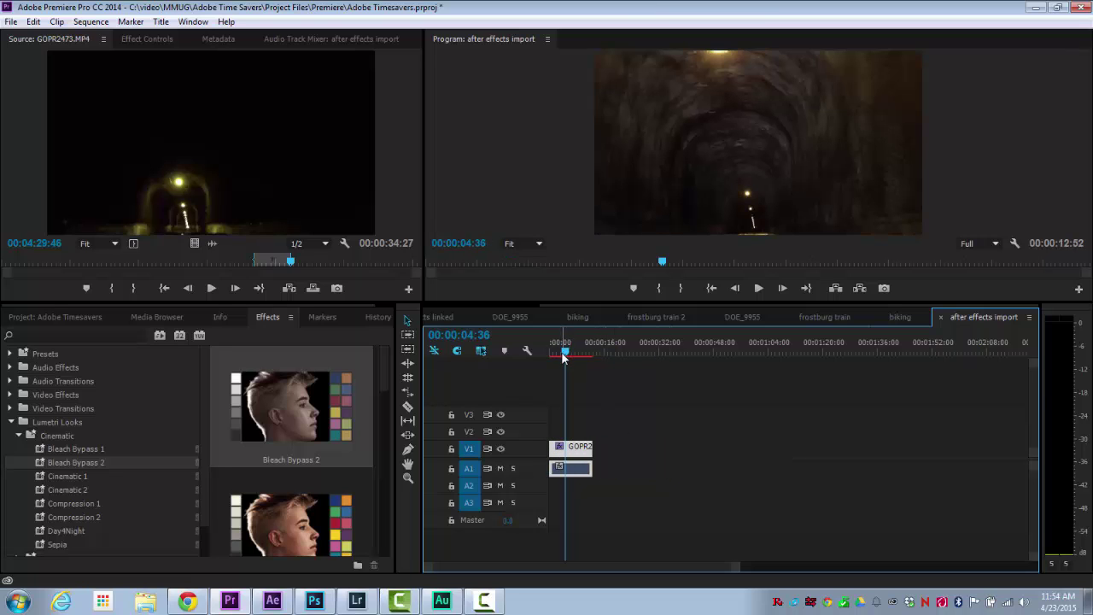
# Step: Scrub the trimmed sequence to 00:00:04:00, and check the linked composition in After Effects at 0:00:03:44
pyautogui.click(562, 352)
pyautogui.click(272, 601)
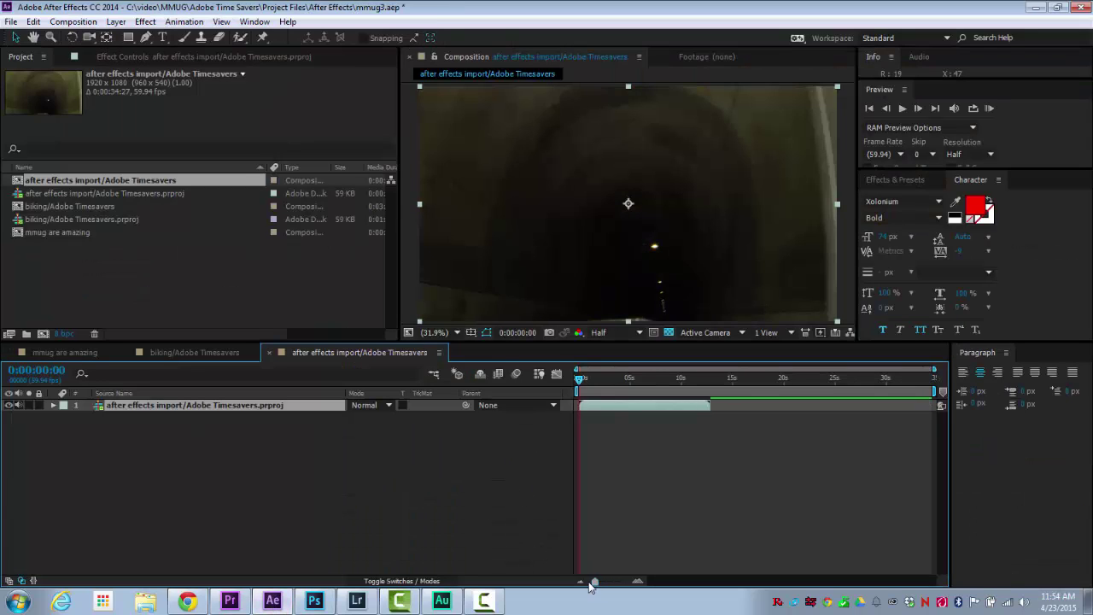
pyautogui.click(617, 383)
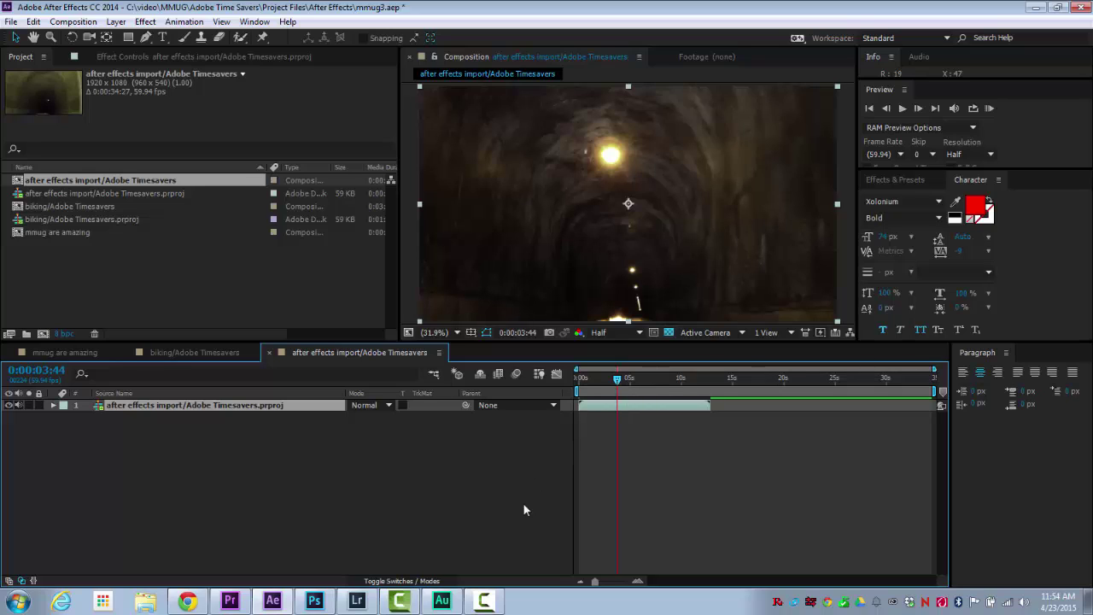
# Step: Switch back to Premiere Pro, find DOE_9955.MOV in the project, and open it in the source monitor to play it
pyautogui.click(250, 604)
pyautogui.click(46, 319)
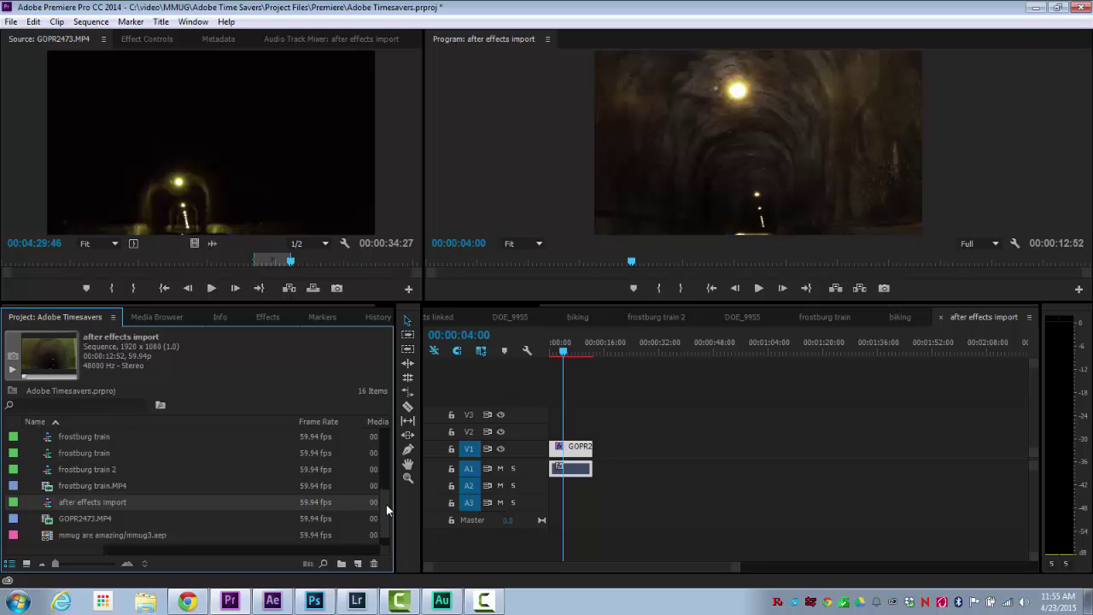
pyautogui.moveTo(386, 500); pyautogui.dragTo(385, 459)
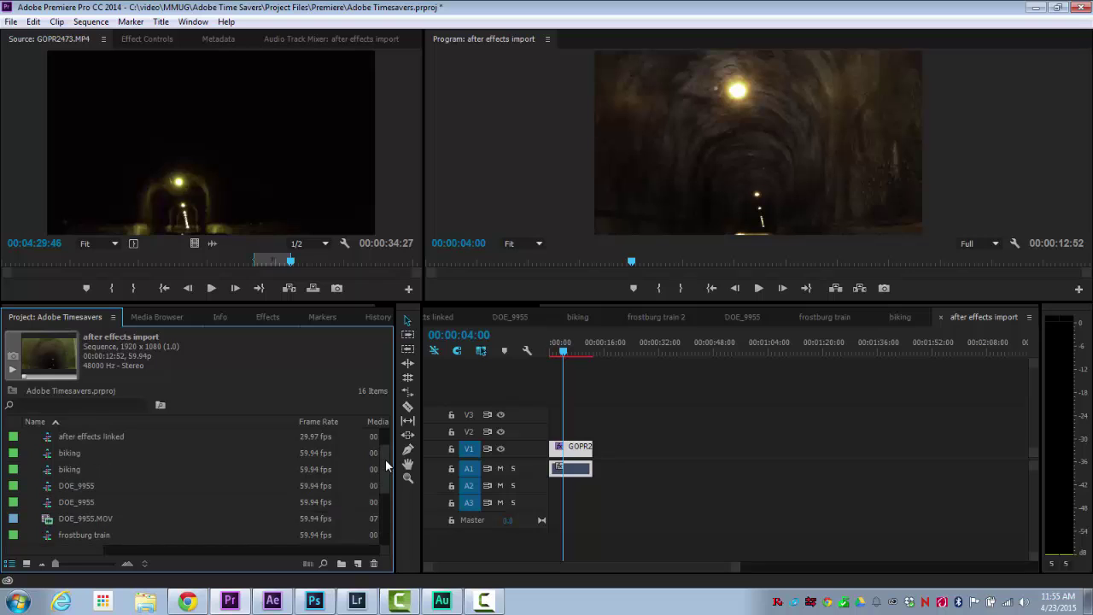
pyautogui.doubleClick(48, 519)
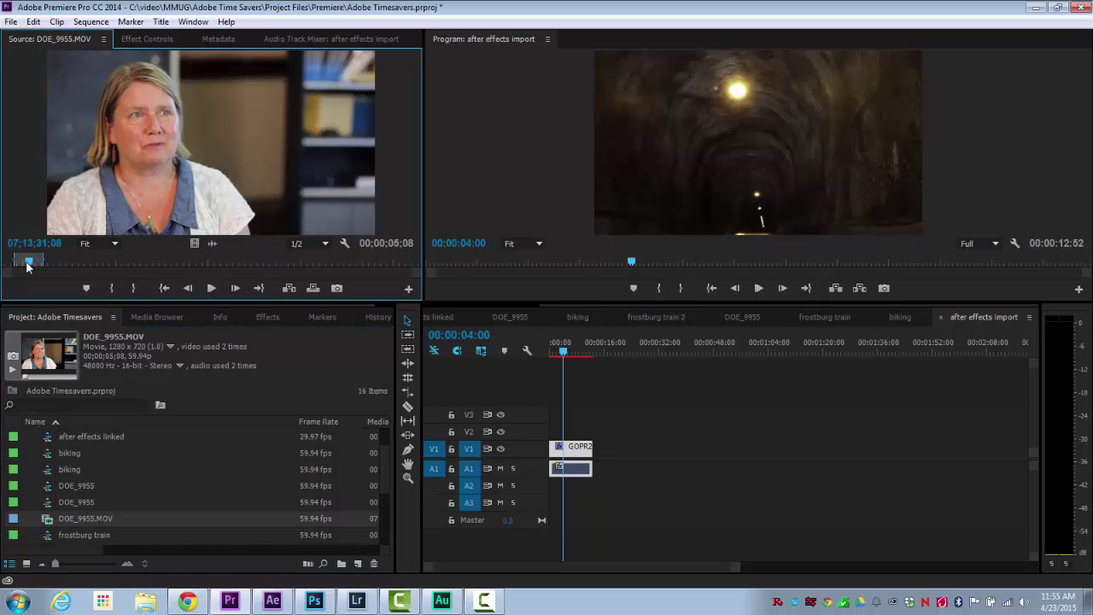
pyautogui.press('space')
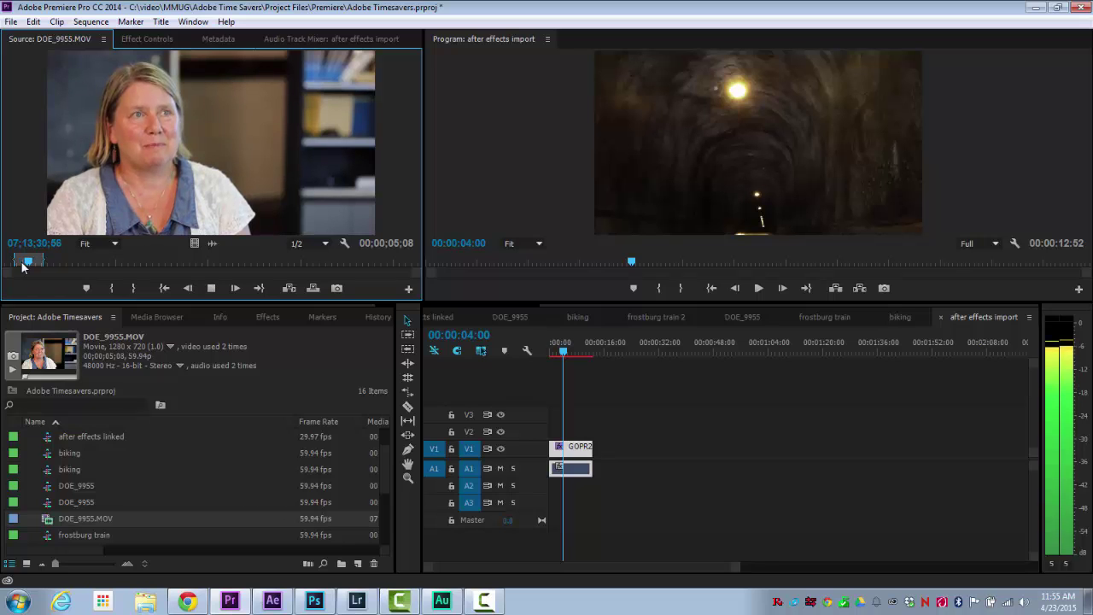
pyautogui.press('space')
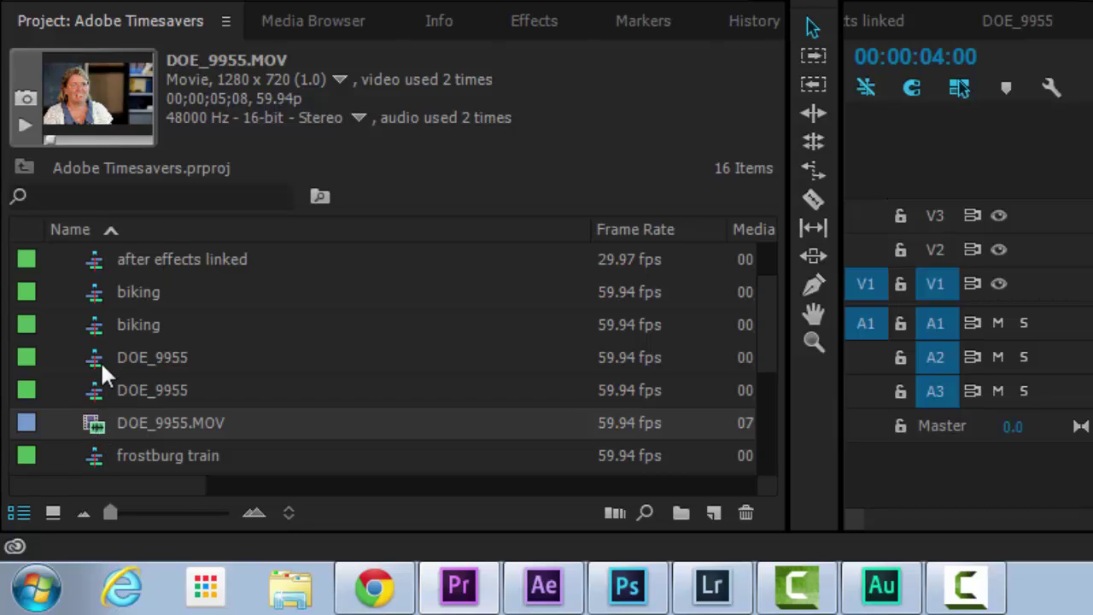
# Step: Create a new sequence from DOE_9955.MOV, and enlarge its timeline and the A1 track to show the audio waveform
pyautogui.moveTo(97, 423); pyautogui.dragTo(714, 512)
pyautogui.moveTo(488, 545); pyautogui.dragTo(488, 545)
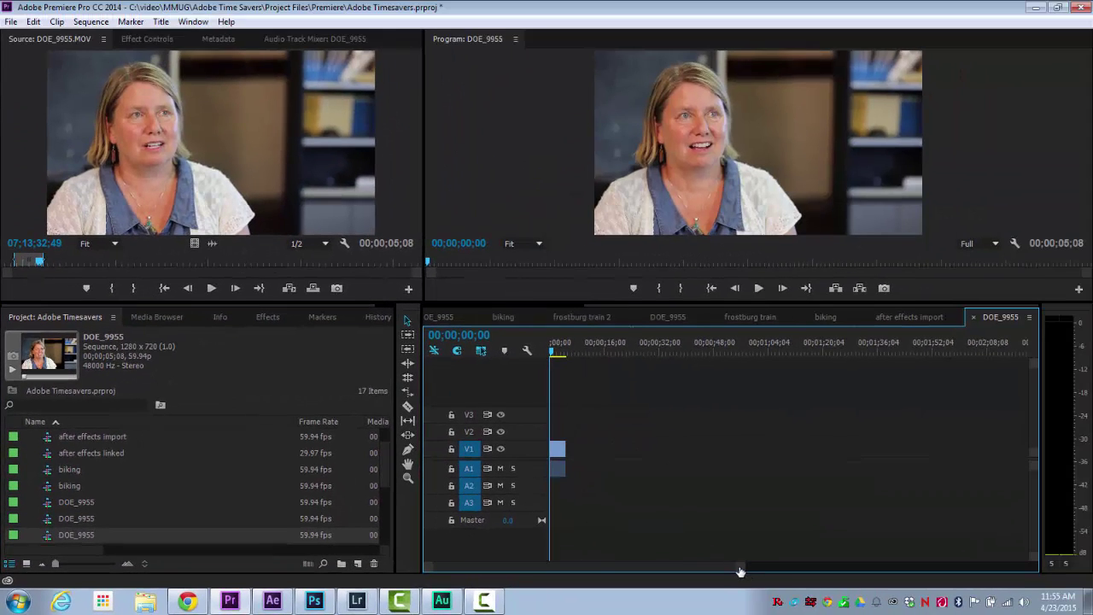
pyautogui.moveTo(740, 571); pyautogui.dragTo(635, 576)
pyautogui.moveTo(486, 477); pyautogui.dragTo(487, 496)
# Step: Play the DOE_9955 sequence from the start and around 00:00:03:38 to listen to the clip's background noise
pyautogui.press('space')
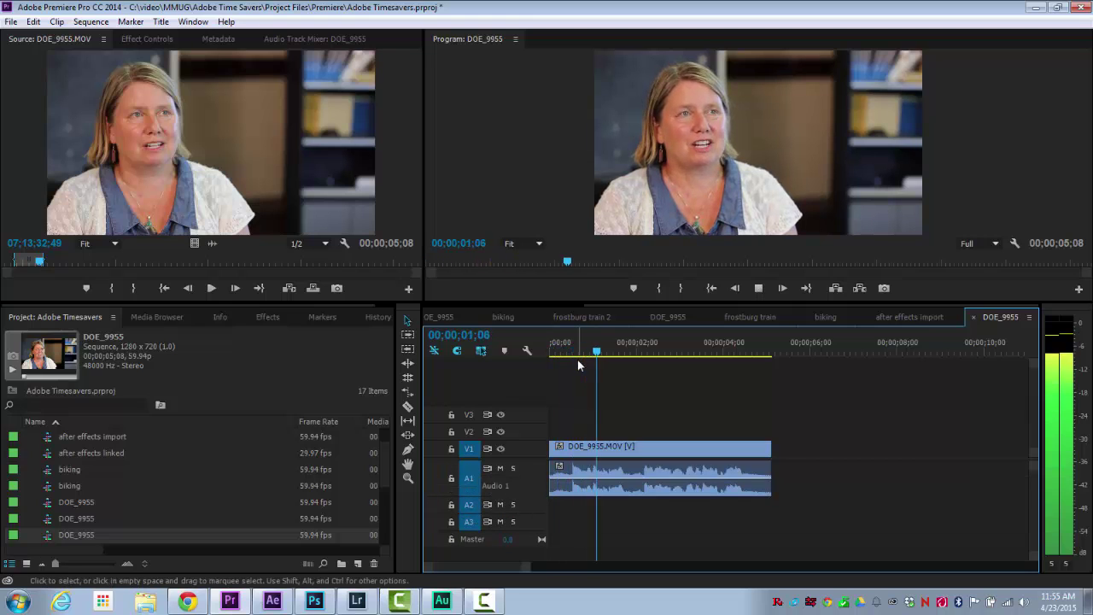
pyautogui.press('space')
pyautogui.moveTo(568, 351); pyautogui.dragTo(547, 352)
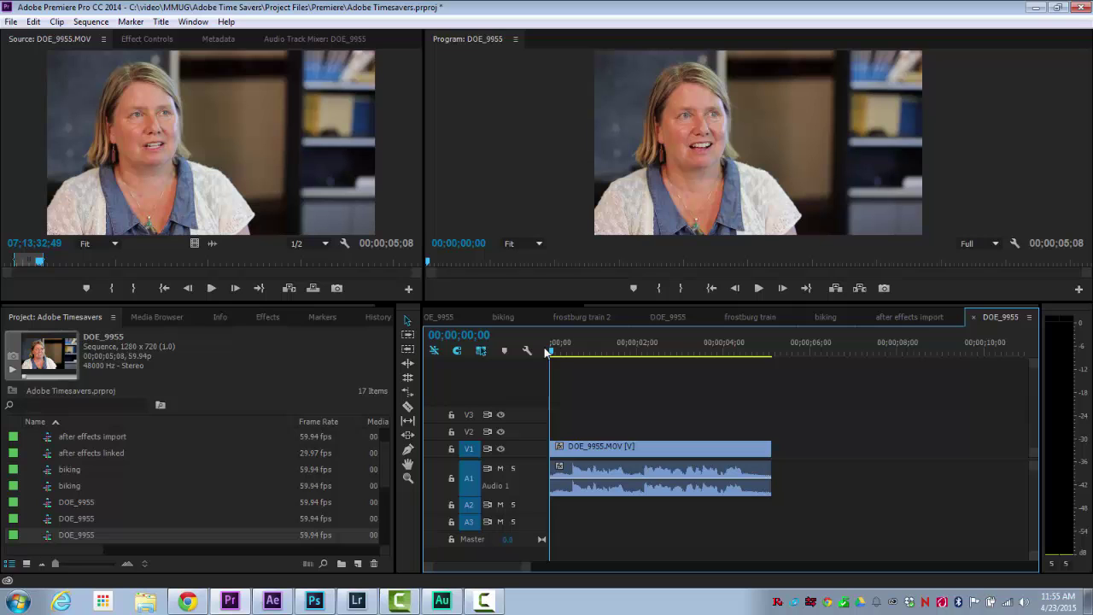
pyautogui.moveTo(734, 352); pyautogui.dragTo(709, 353)
pyautogui.press('space')
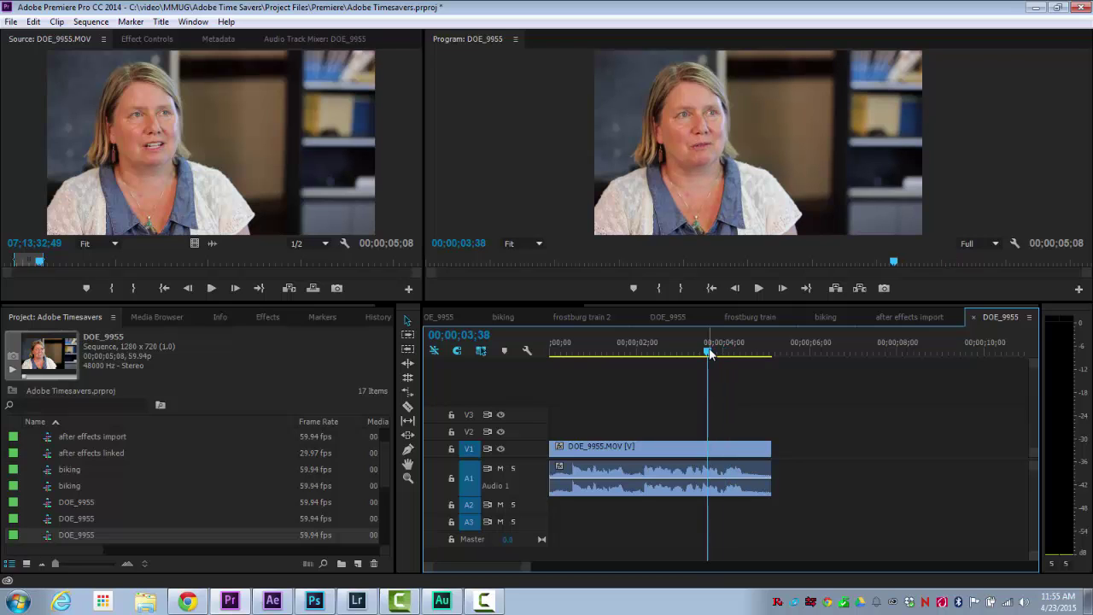
# Step: Send the DOE_9955.MOV clip's audio from the sequence to Adobe Audition for editing
pyautogui.click(639, 473)
pyautogui.rightClick(639, 474)
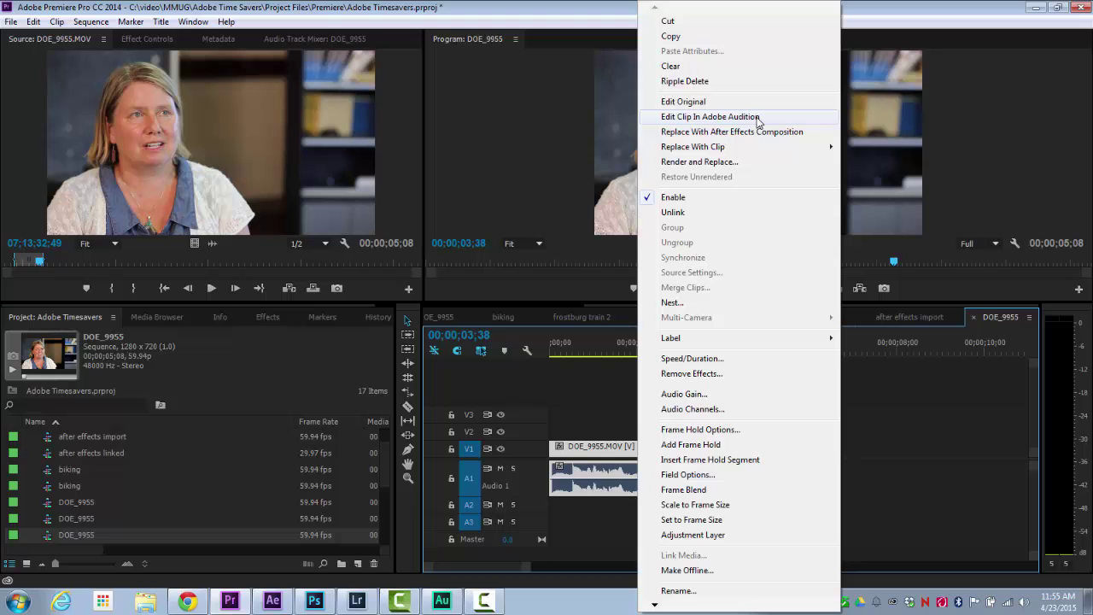
pyautogui.click(709, 116)
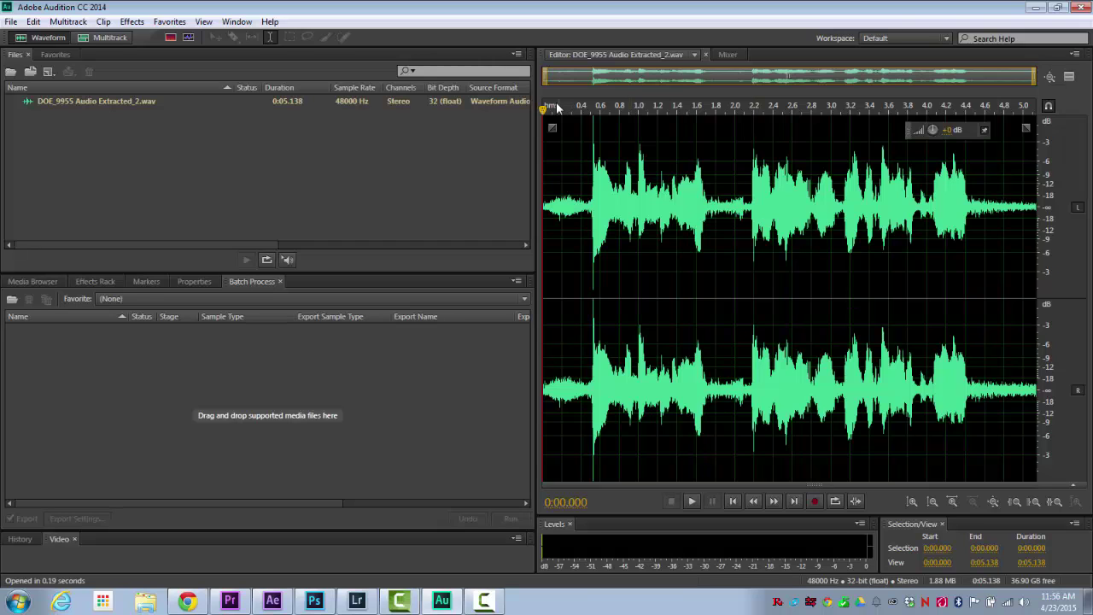
# Step: Play the extracted audio in the waveform editor and place the playhead at 0:04.463, where the speech ends
pyautogui.press('space')
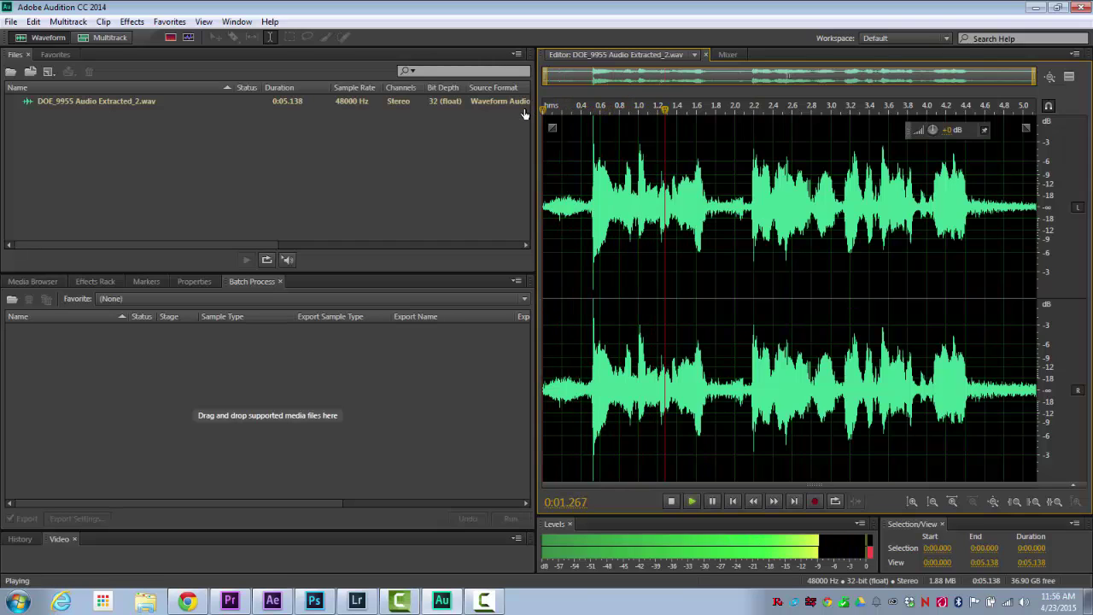
pyautogui.press('space')
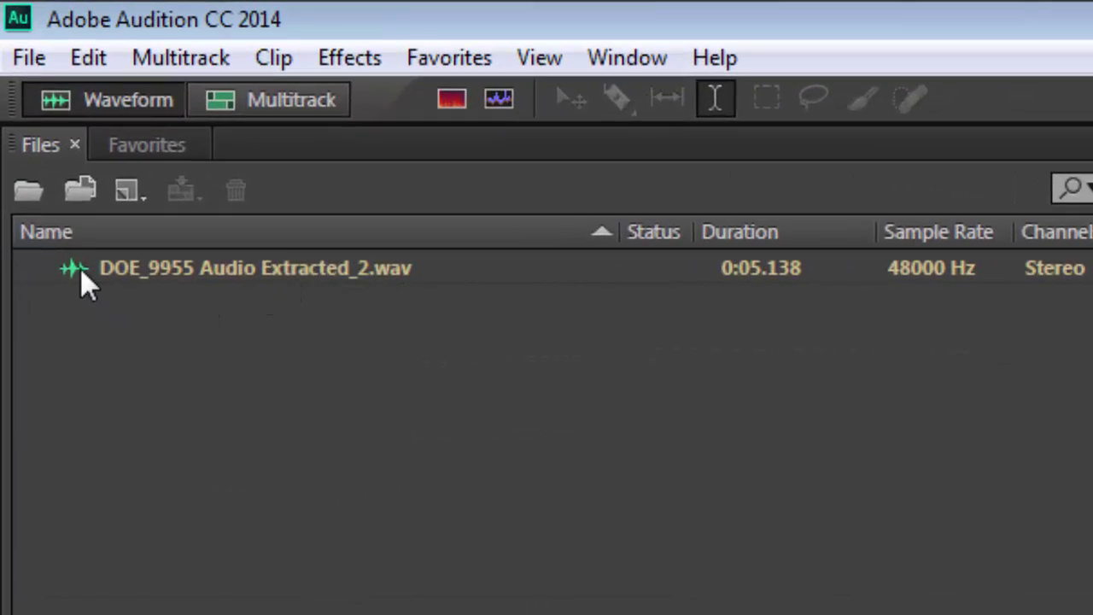
pyautogui.click(80, 268)
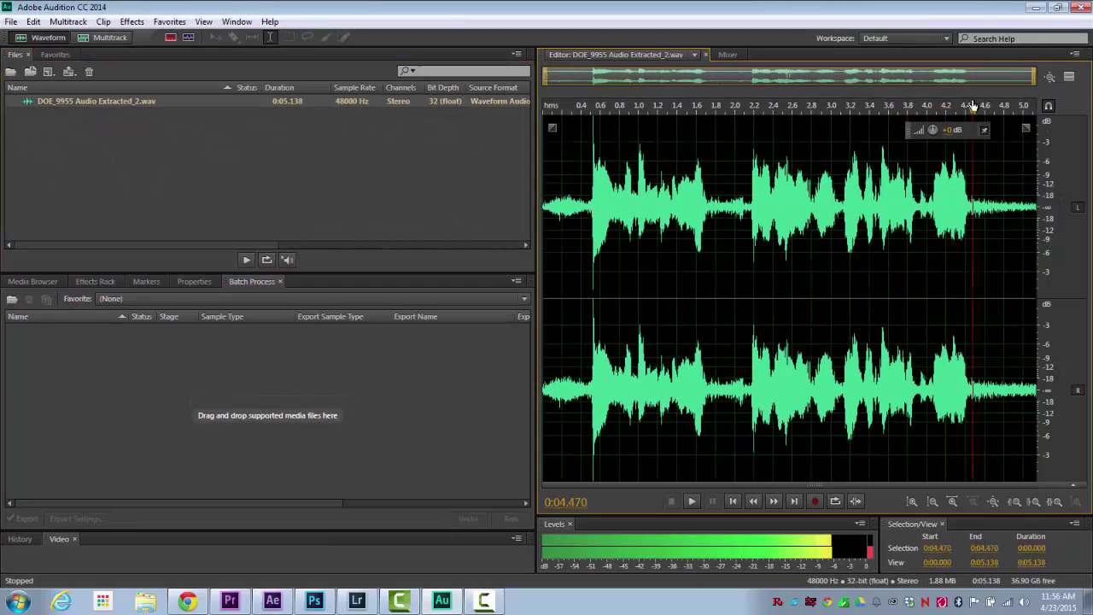
pyautogui.click(971, 105)
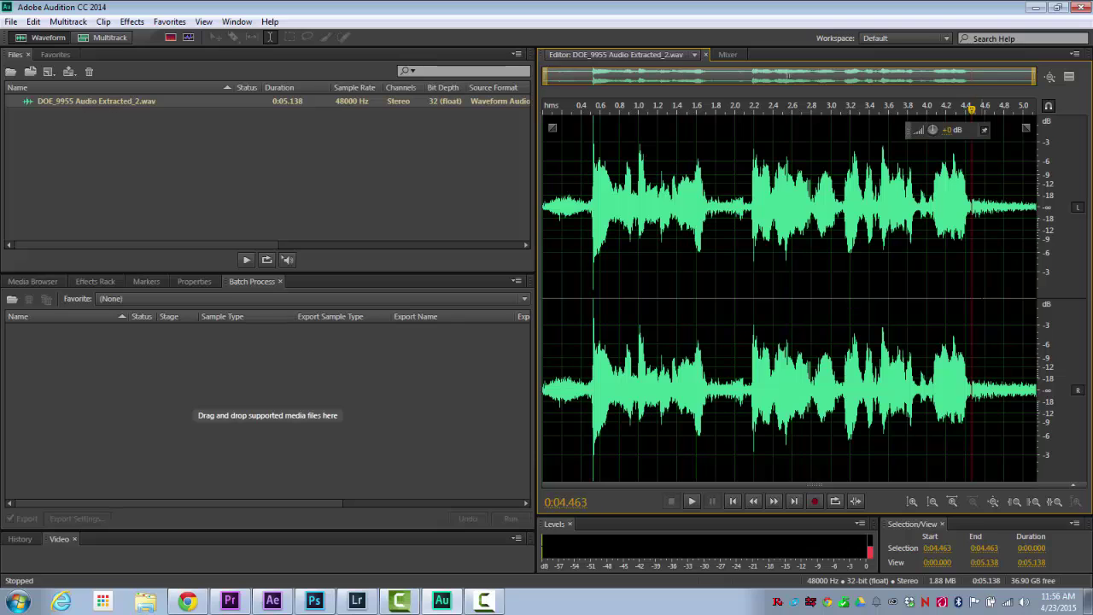
# Step: Select the background noise from 0:04.541 to 0:05.138, play it, and capture it as the noise print
pyautogui.moveTo(979, 257); pyautogui.dragTo(1037, 213)
pyautogui.press('space')
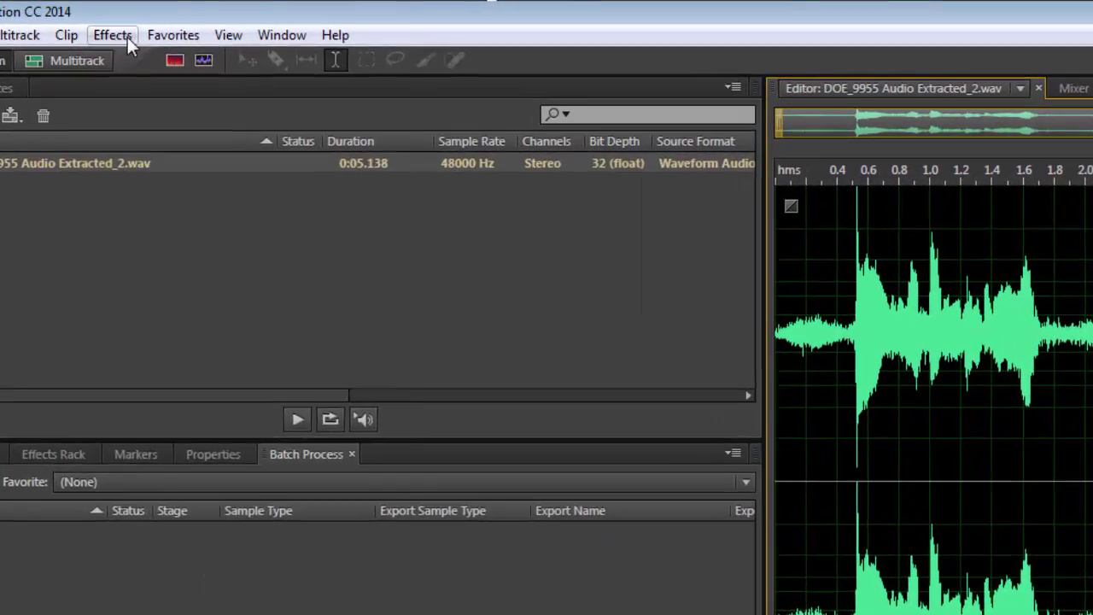
pyautogui.click(132, 22)
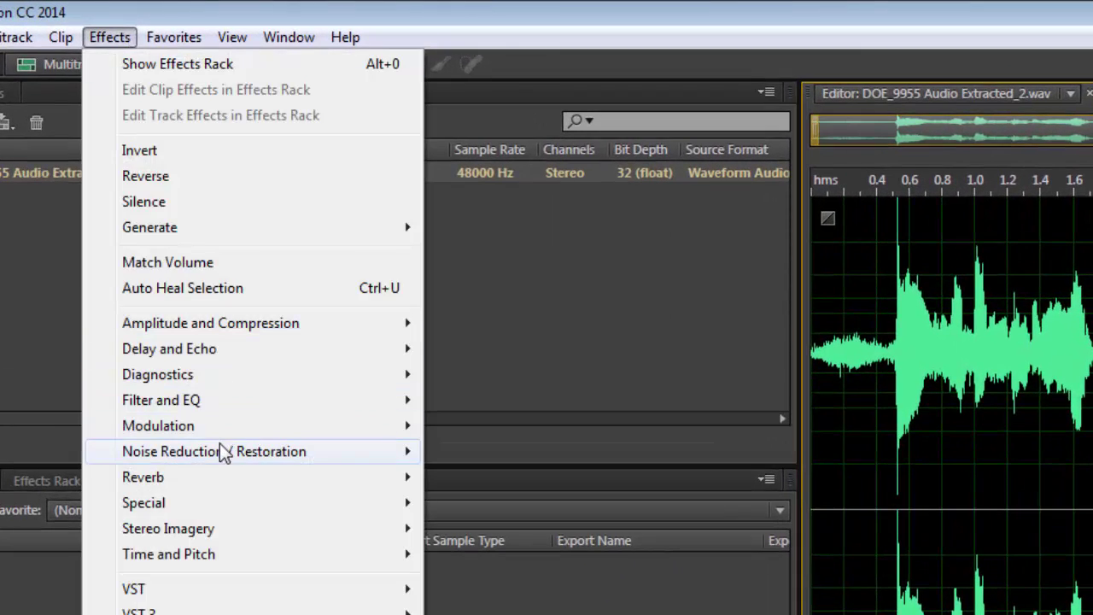
pyautogui.moveTo(225, 453)
pyautogui.click(502, 461)
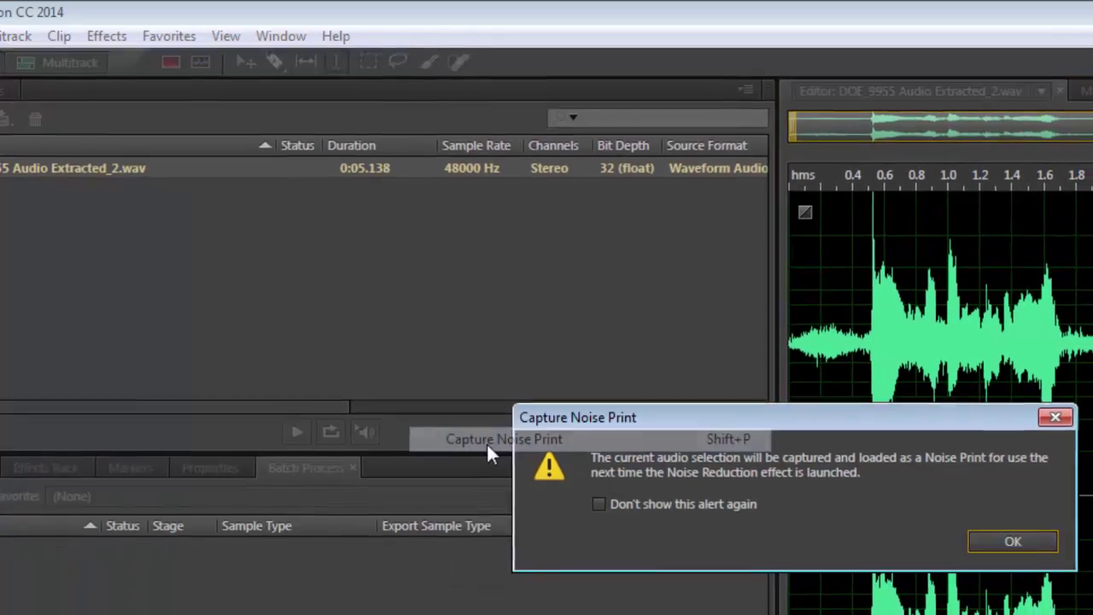
pyautogui.click(1035, 553)
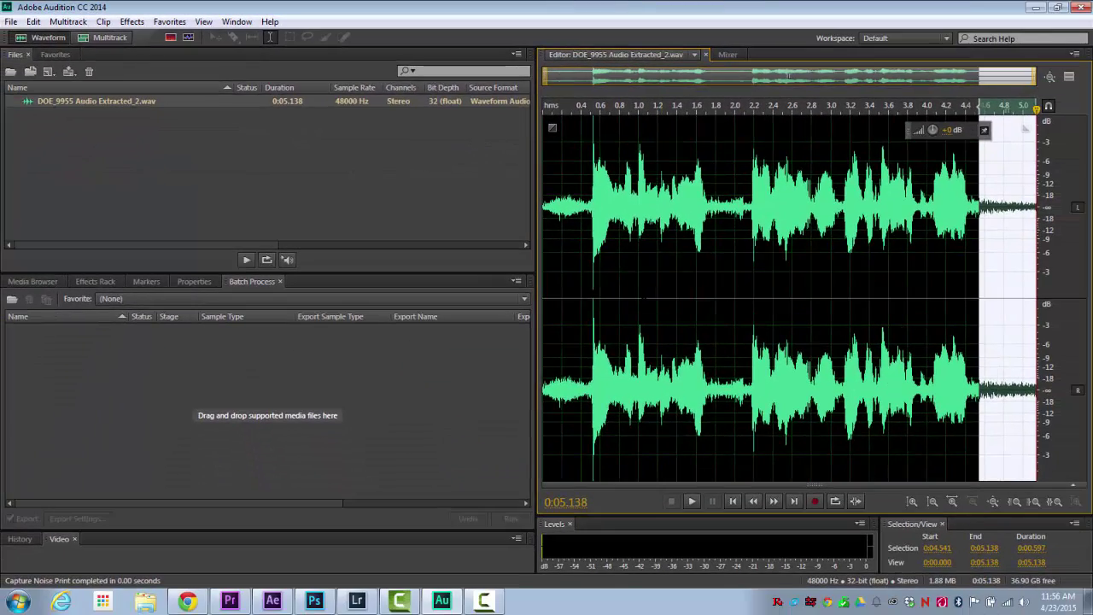
# Step: Select the entire waveform of the extracted audio and open the Noise Reduction process for it
pyautogui.doubleClick(617, 292)
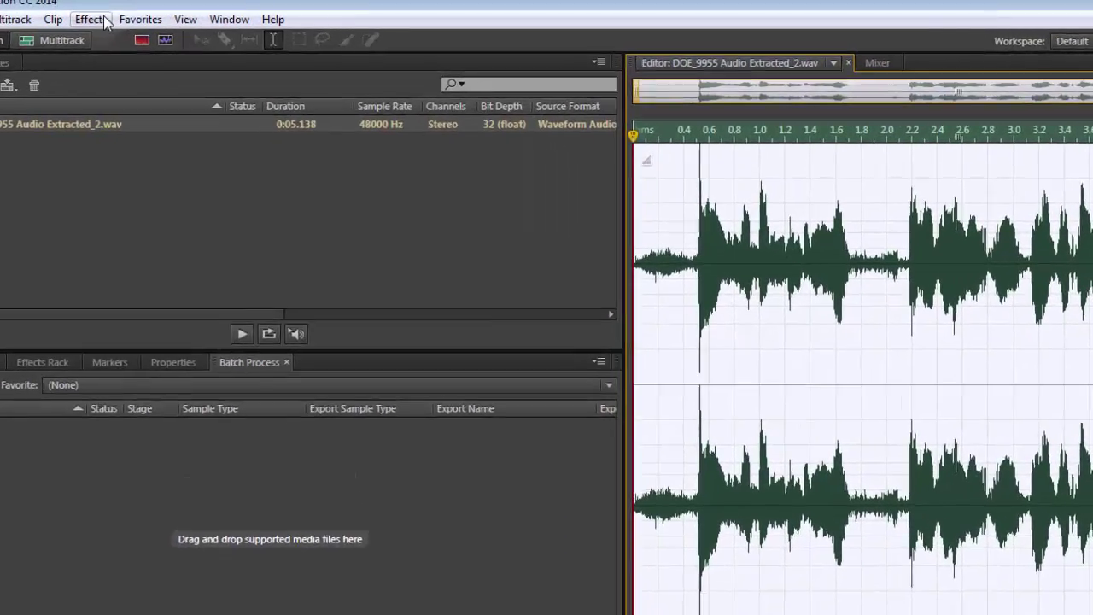
pyautogui.click(132, 21)
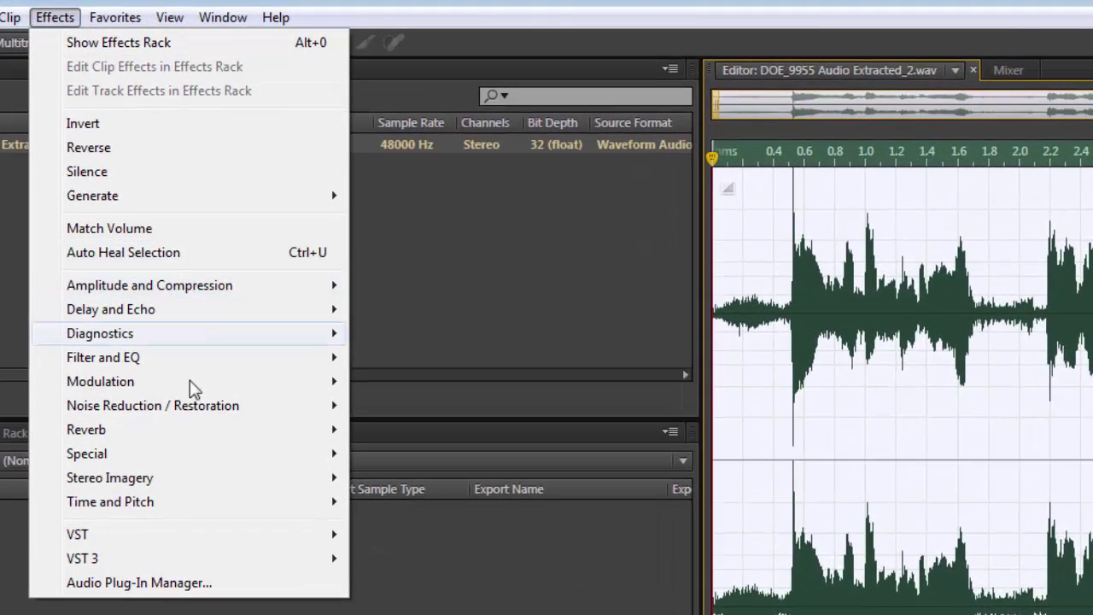
pyautogui.moveTo(301, 408)
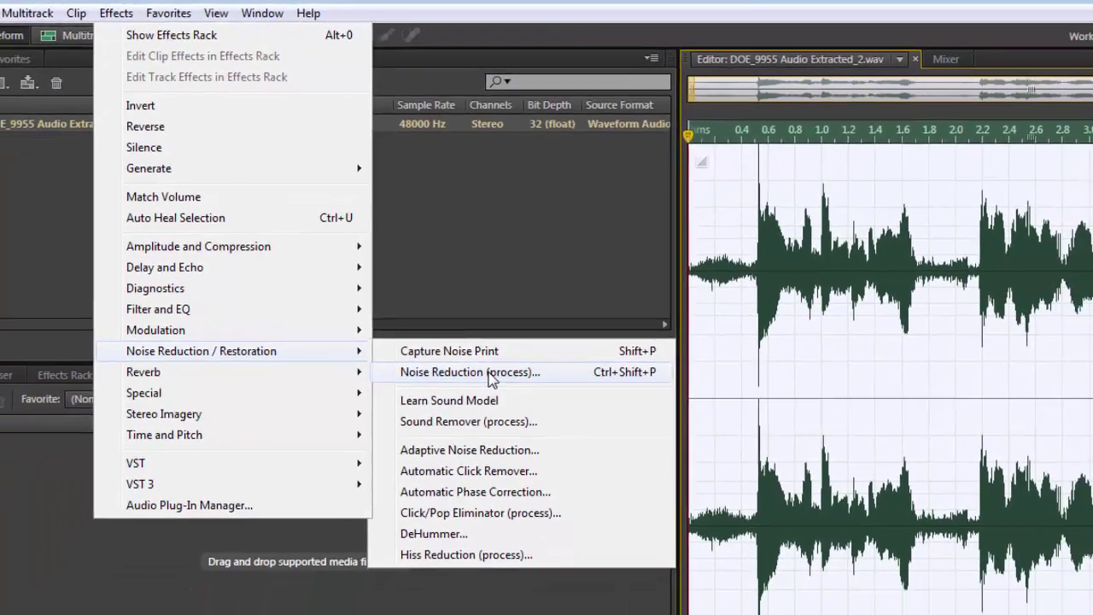
pyautogui.click(467, 435)
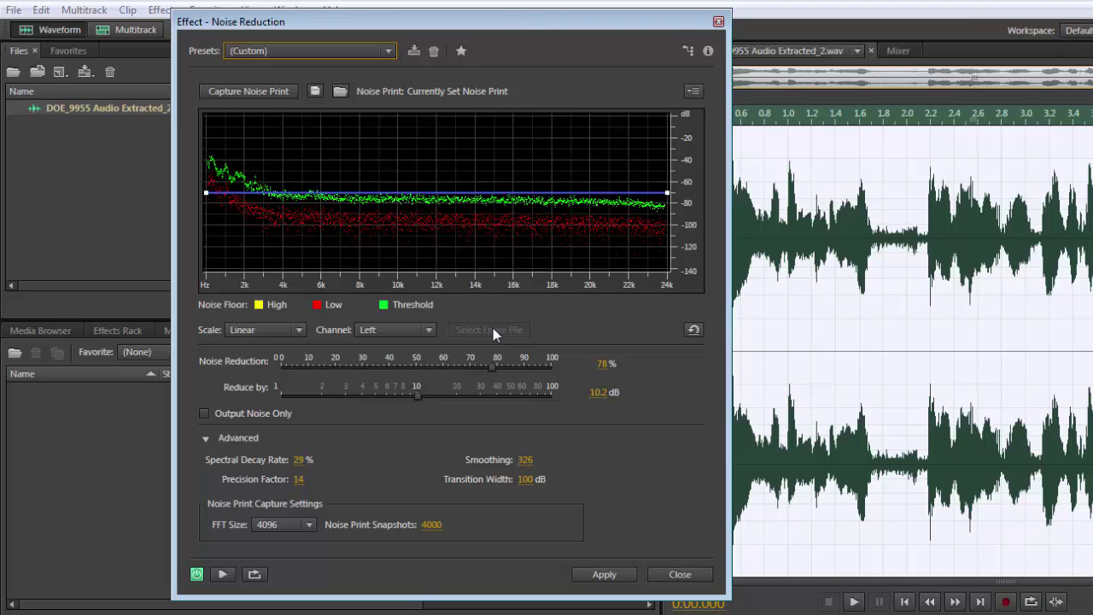
# Step: Preview the noise reduction with the captured noise print, apply it to the selected waveform, and save the audio file
pyautogui.click(222, 574)
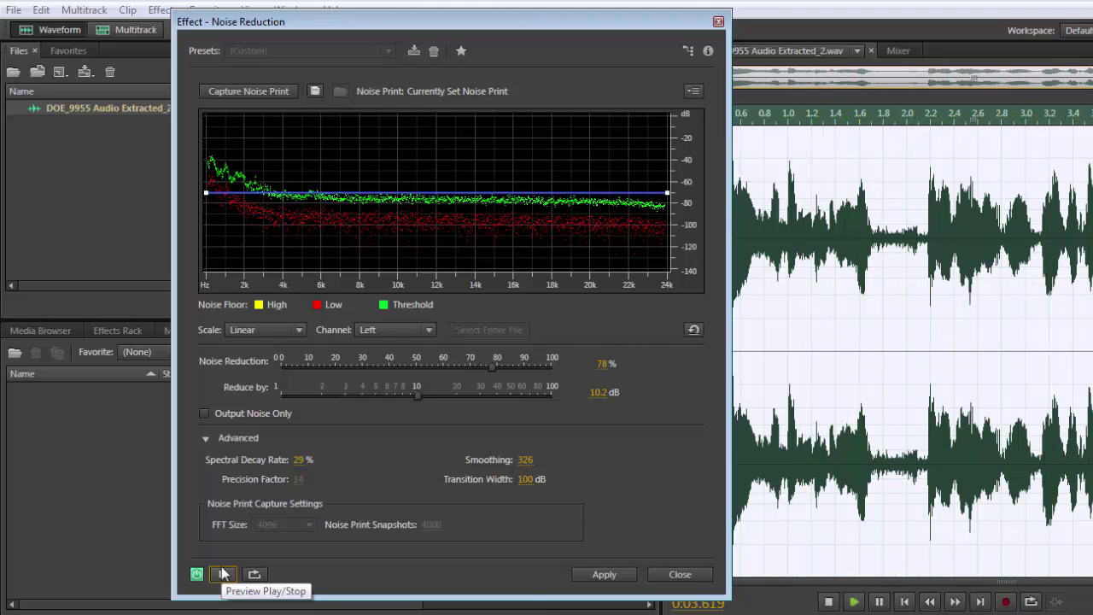
pyautogui.click(221, 574)
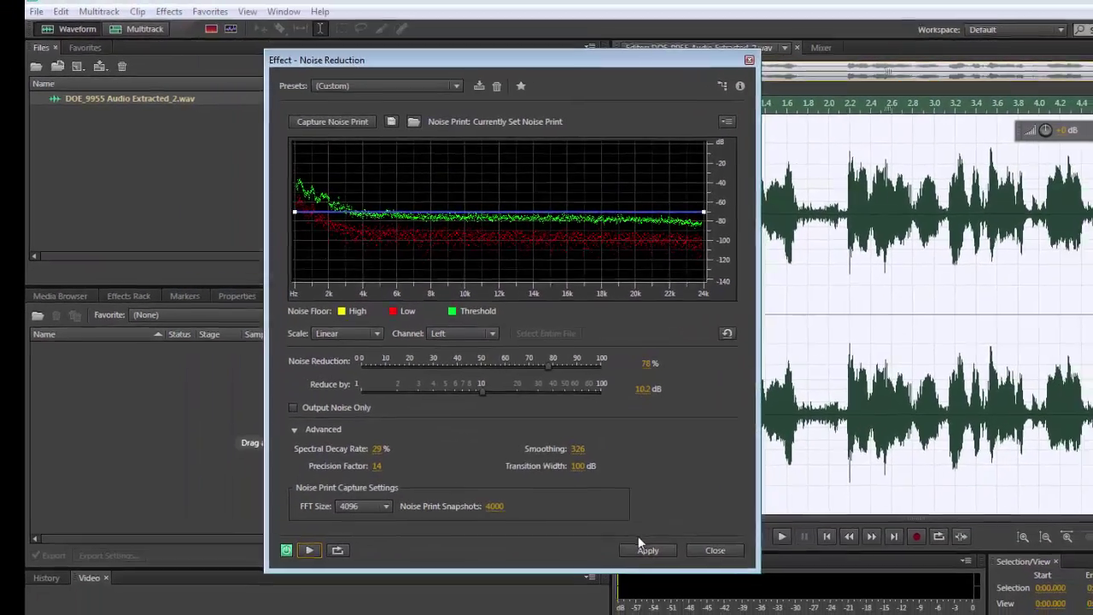
pyautogui.click(667, 559)
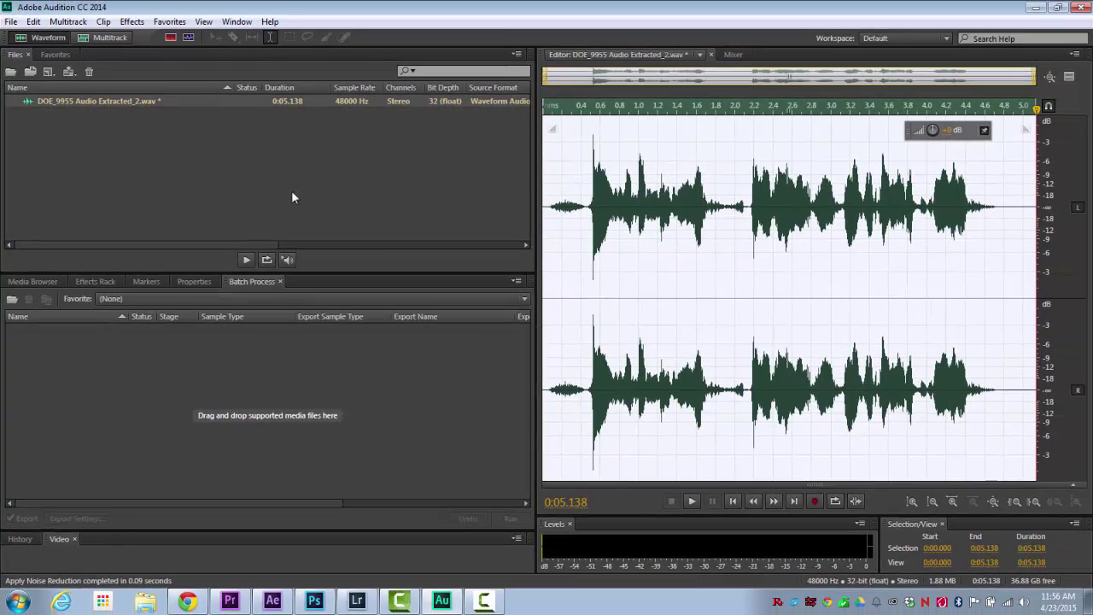
pyautogui.hotkey('ctrl', 's')
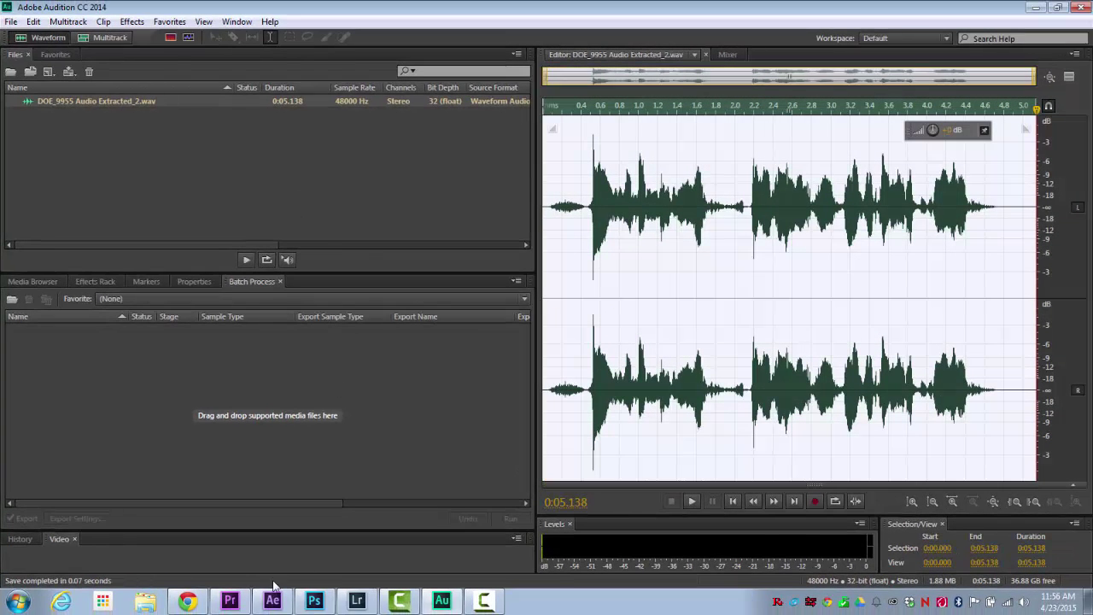
# Step: Switch to Premiere Pro, play the DOE_9955 sequence from the start to hear the cleaned audio, and return the playhead to 00:00:00:00
pyautogui.click(229, 601)
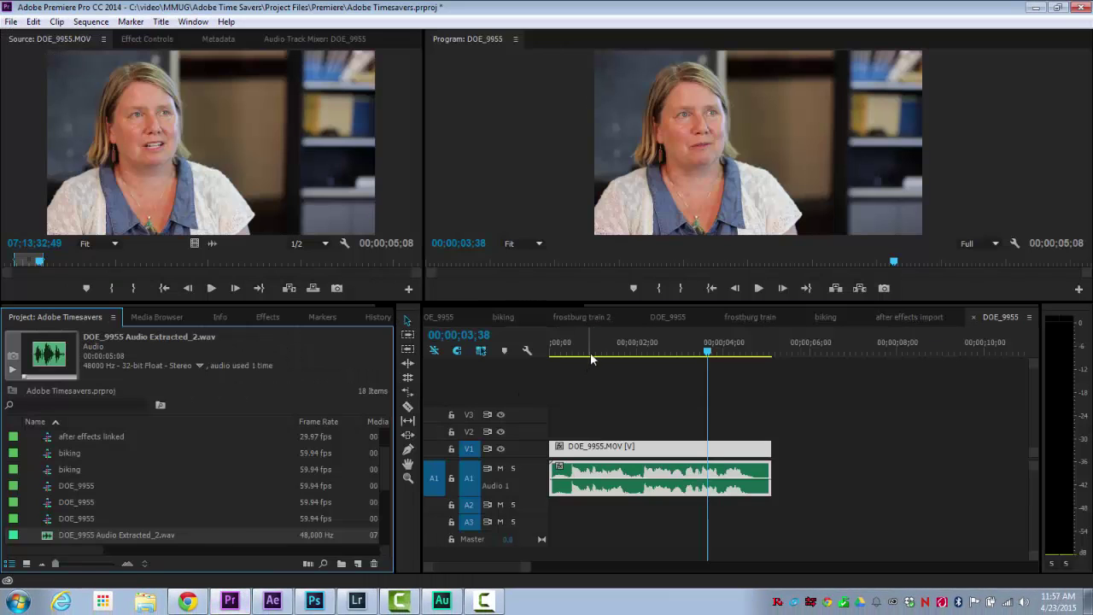
pyautogui.moveTo(590, 353); pyautogui.dragTo(547, 348)
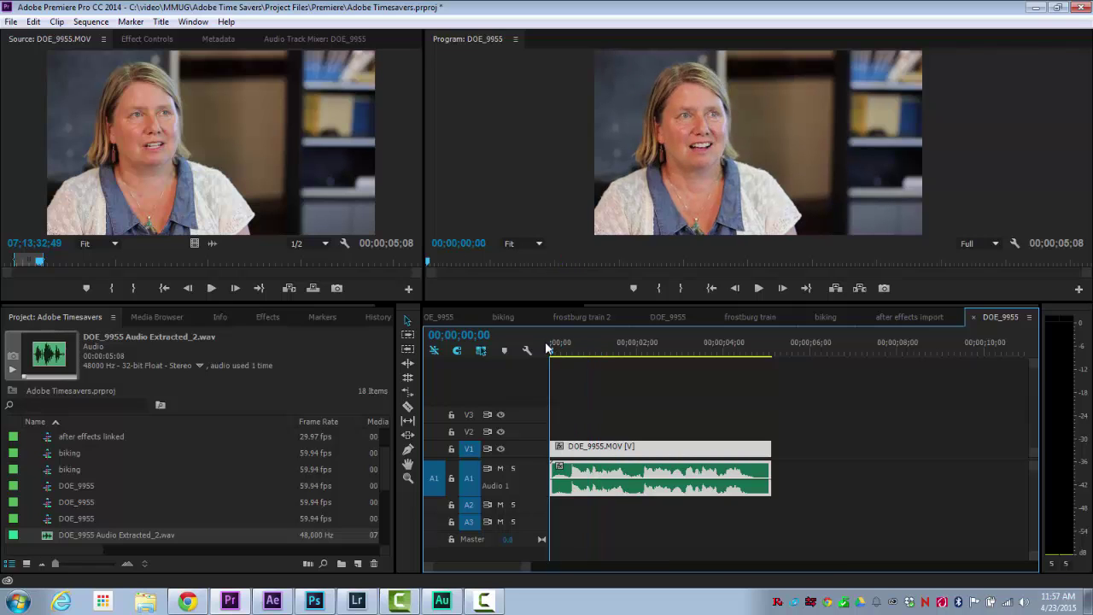
pyautogui.press('space')
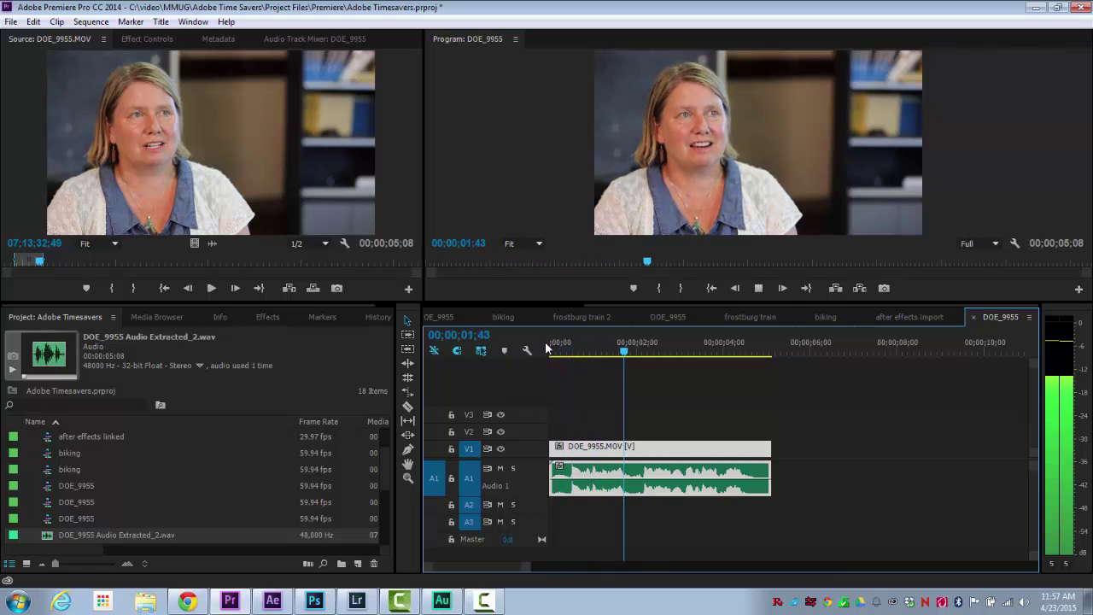
pyautogui.press('space')
pyautogui.press('space')
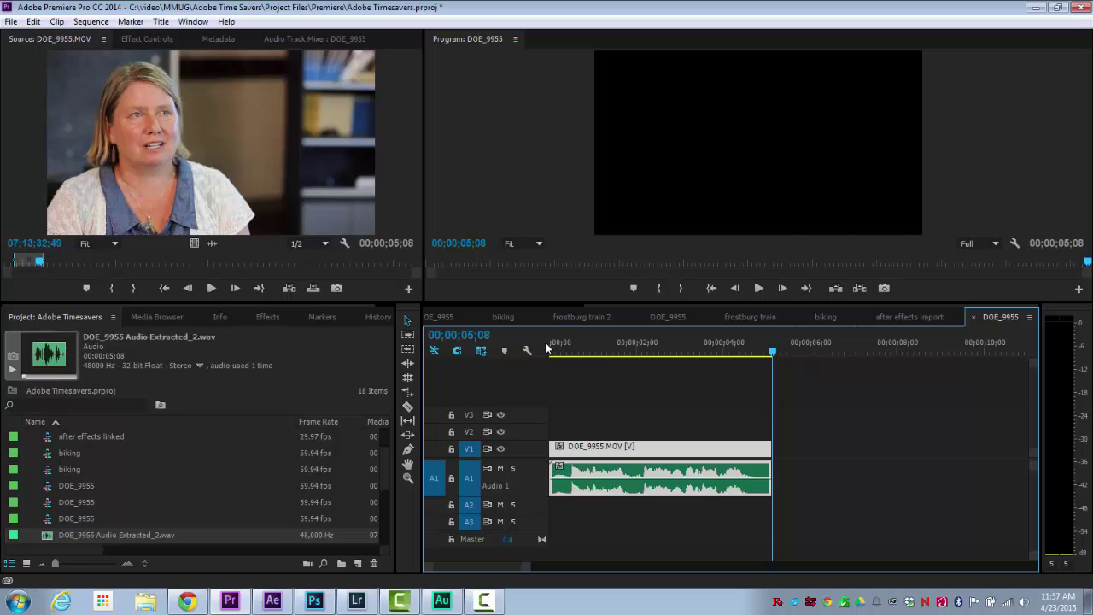
pyautogui.moveTo(546, 346); pyautogui.dragTo(572, 347)
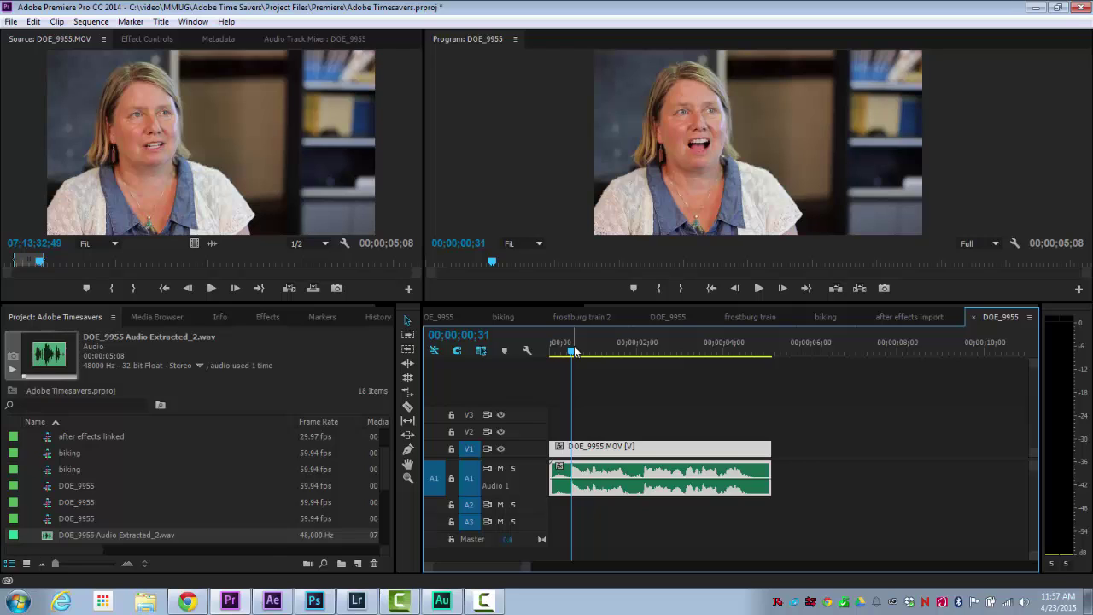
pyautogui.moveTo(575, 351); pyautogui.dragTo(549, 357)
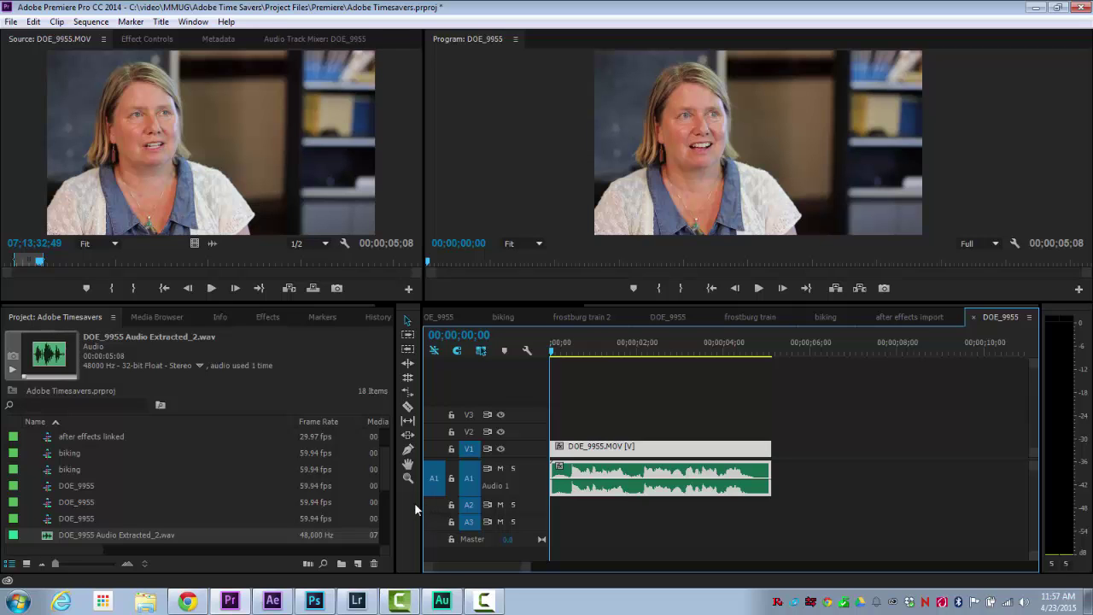
# Step: Switch to Lightroom's Develop module, view the original IMG_3108.dng, and select the edited IMG_3108.psd
pyautogui.click(358, 600)
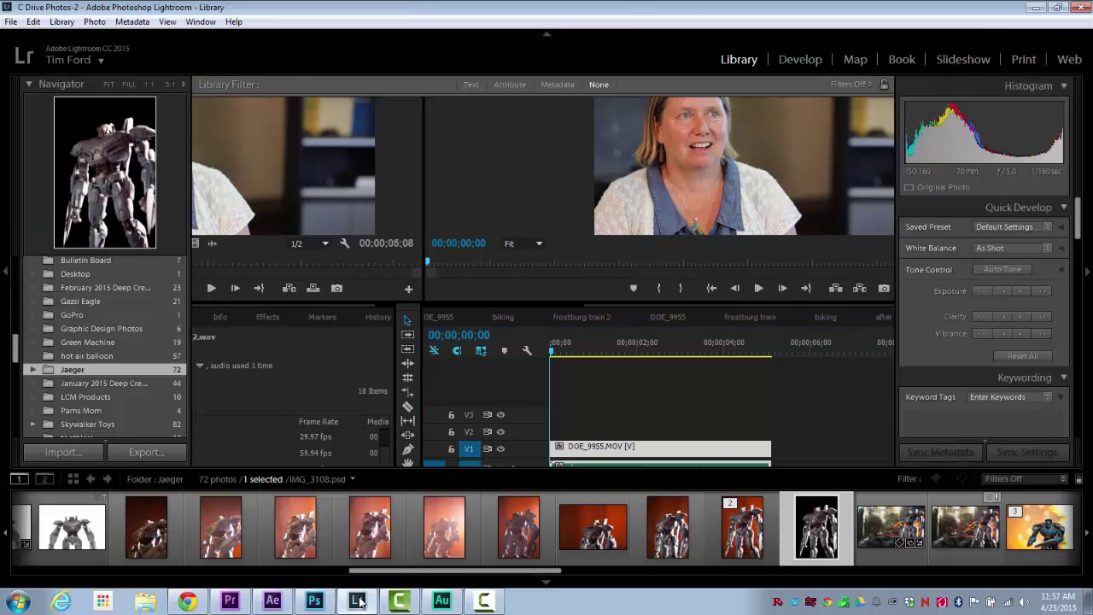
pyautogui.click(815, 60)
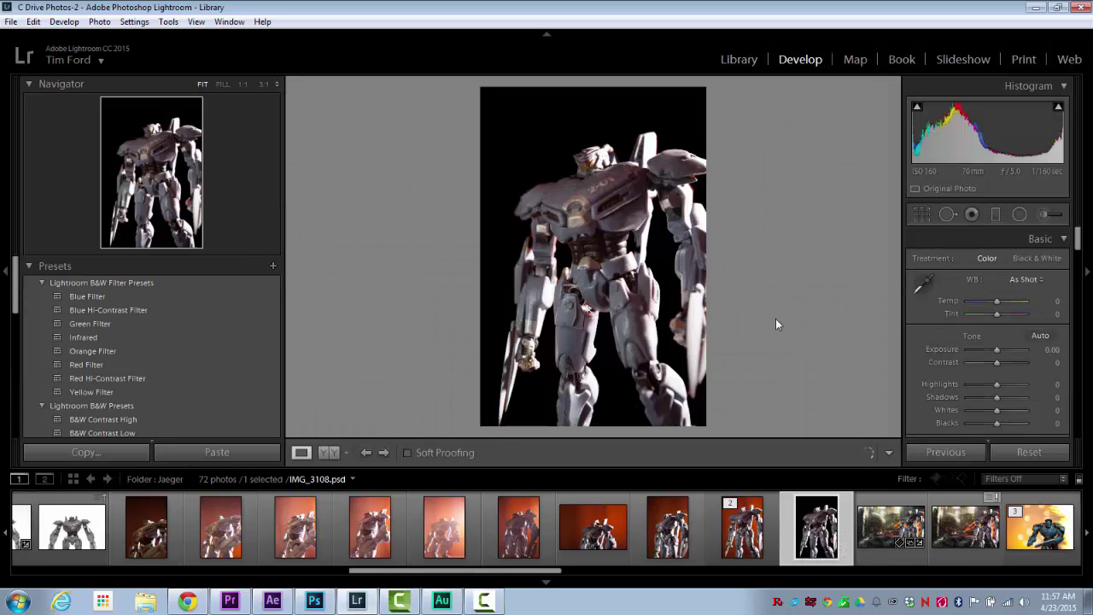
pyautogui.click(735, 523)
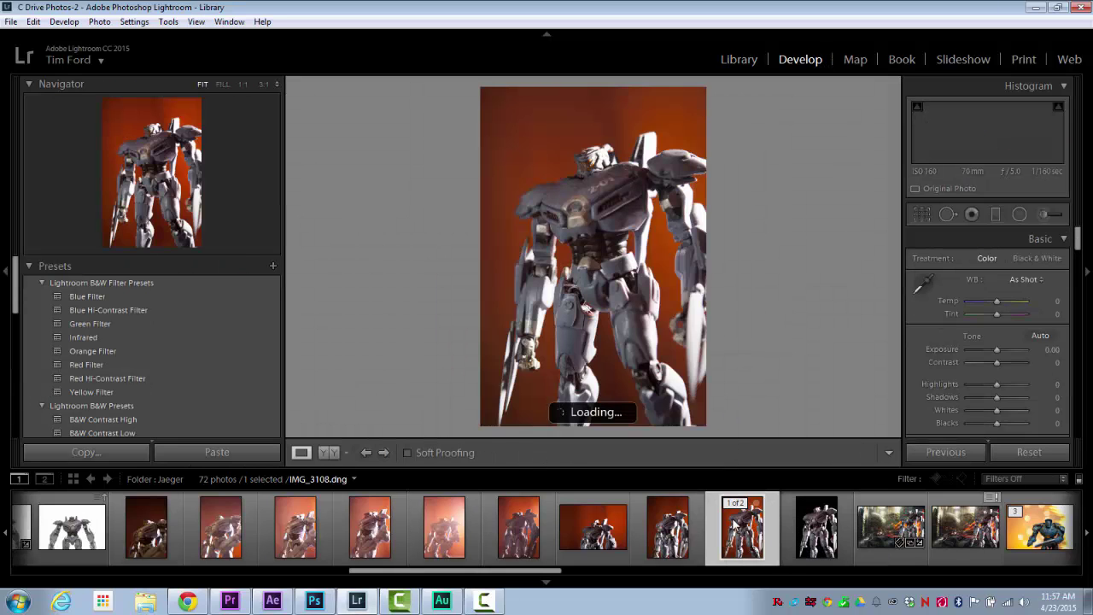
pyautogui.click(808, 534)
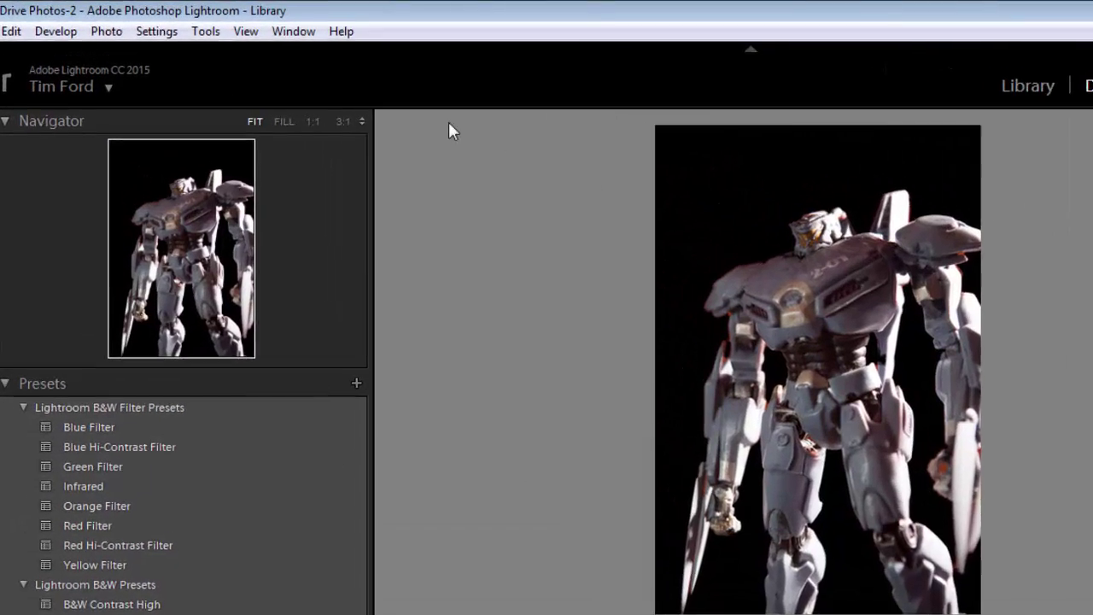
# Step: Send IMG_3108.psd to Adobe Photoshop CC 2014 for editing, using the Edit Original option
pyautogui.click(106, 32)
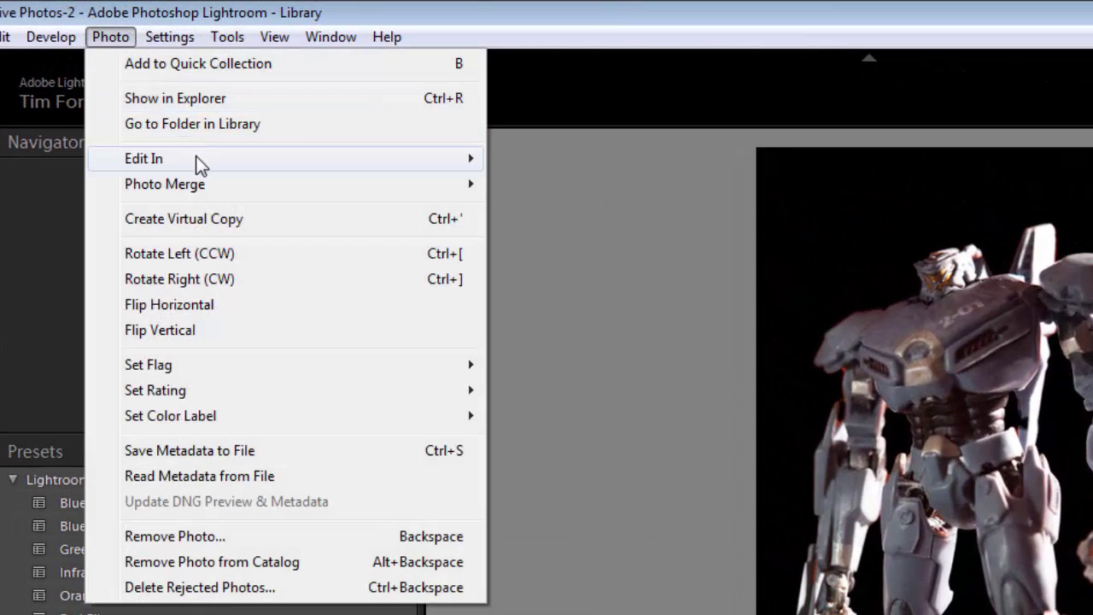
pyautogui.moveTo(195, 158)
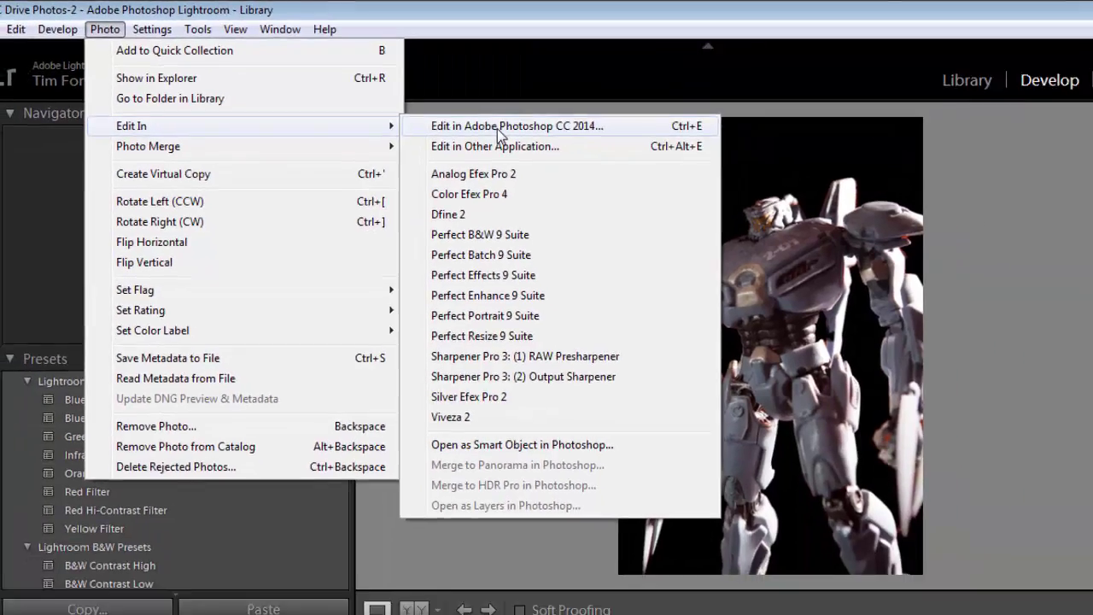
pyautogui.click(604, 161)
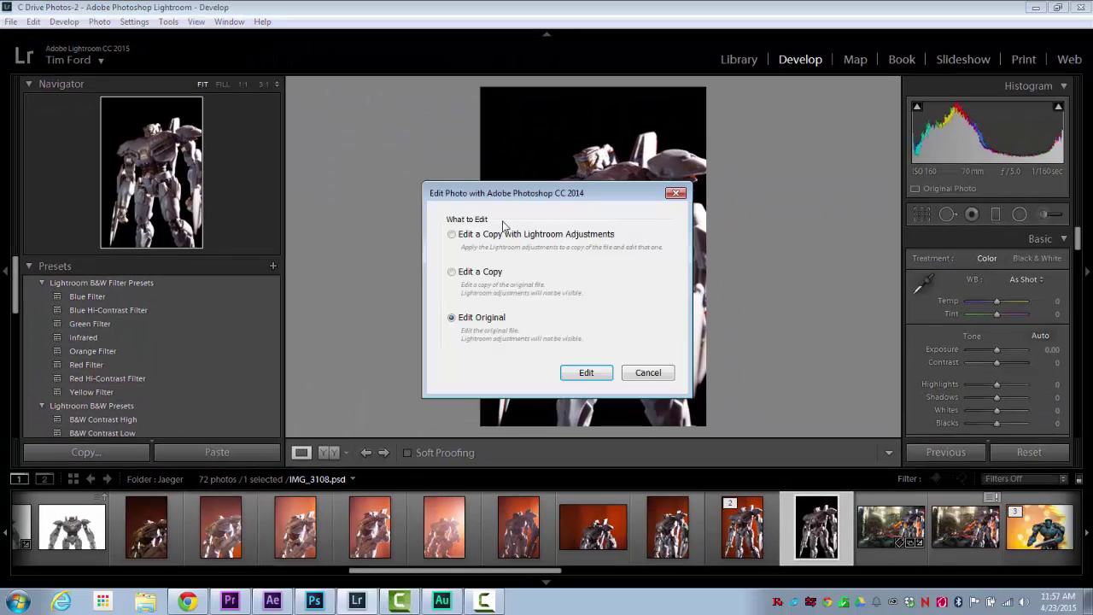
pyautogui.click(586, 374)
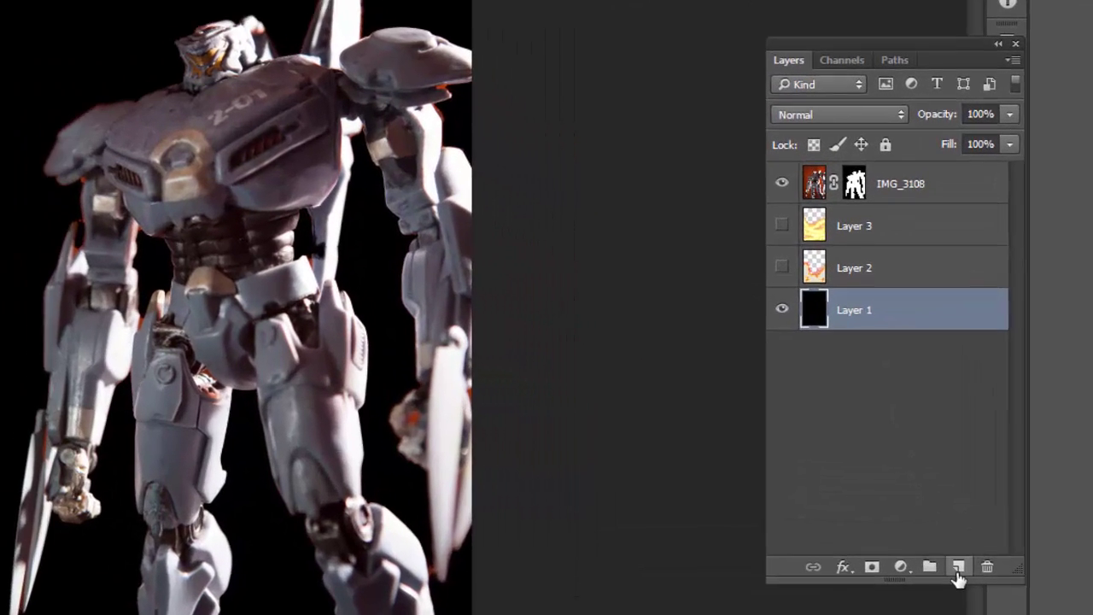
# Step: Add a new layer above Layer 1 and draw a winding Pen path that sweeps back and forth across the robot
pyautogui.click(954, 511)
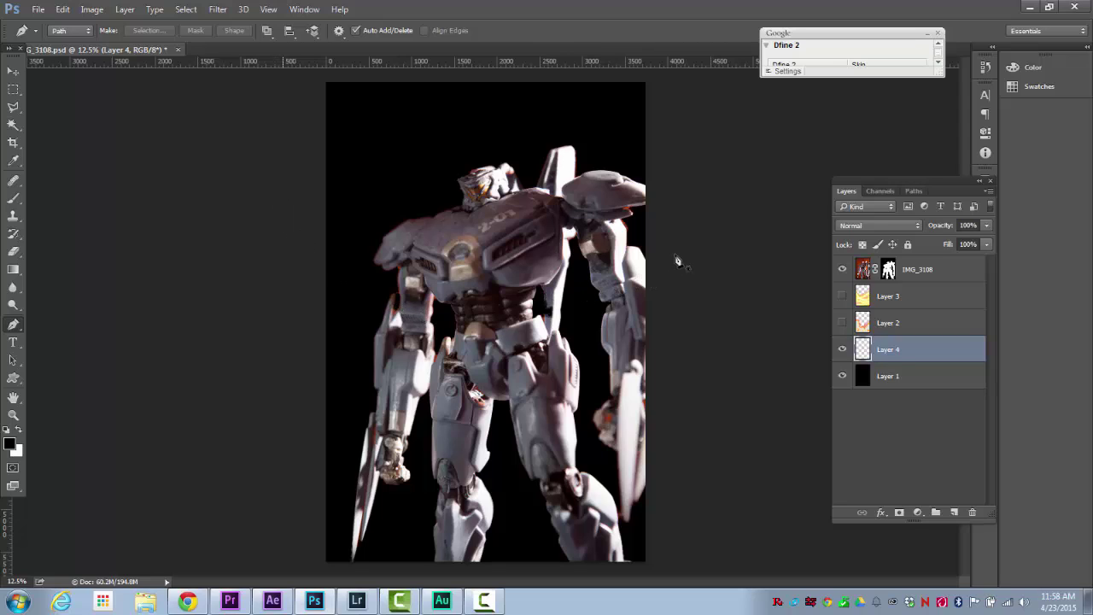
pyautogui.moveTo(675, 256); pyautogui.dragTo(691, 302)
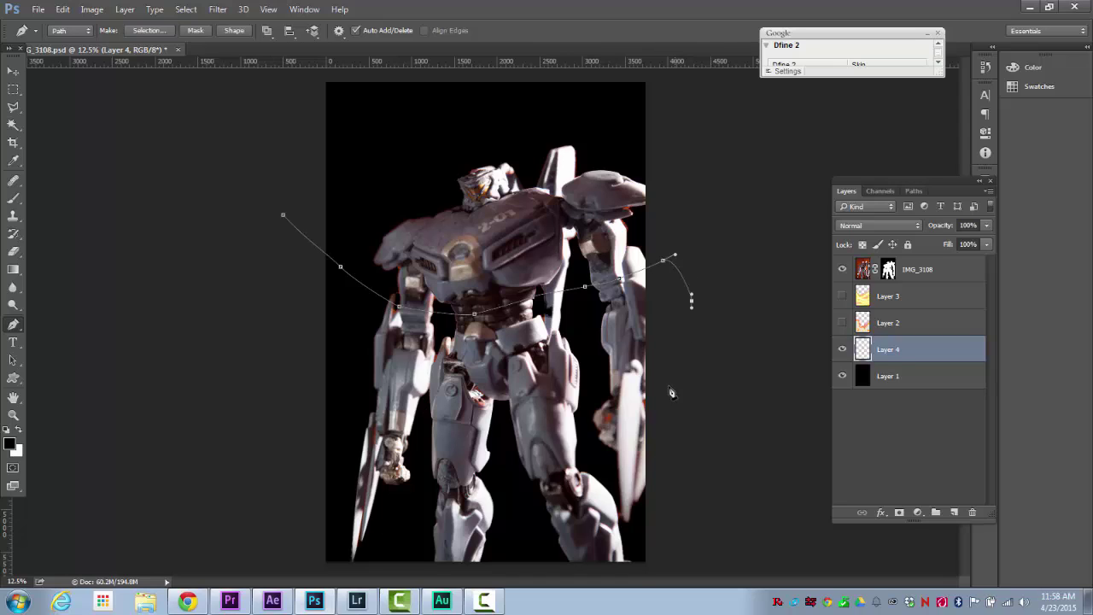
pyautogui.moveTo(680, 351); pyautogui.dragTo(675, 361)
pyautogui.moveTo(625, 425); pyautogui.dragTo(548, 431)
pyautogui.moveTo(447, 433); pyautogui.dragTo(442, 432)
pyautogui.moveTo(353, 405); pyautogui.dragTo(347, 401)
pyautogui.moveTo(339, 396); pyautogui.dragTo(331, 393)
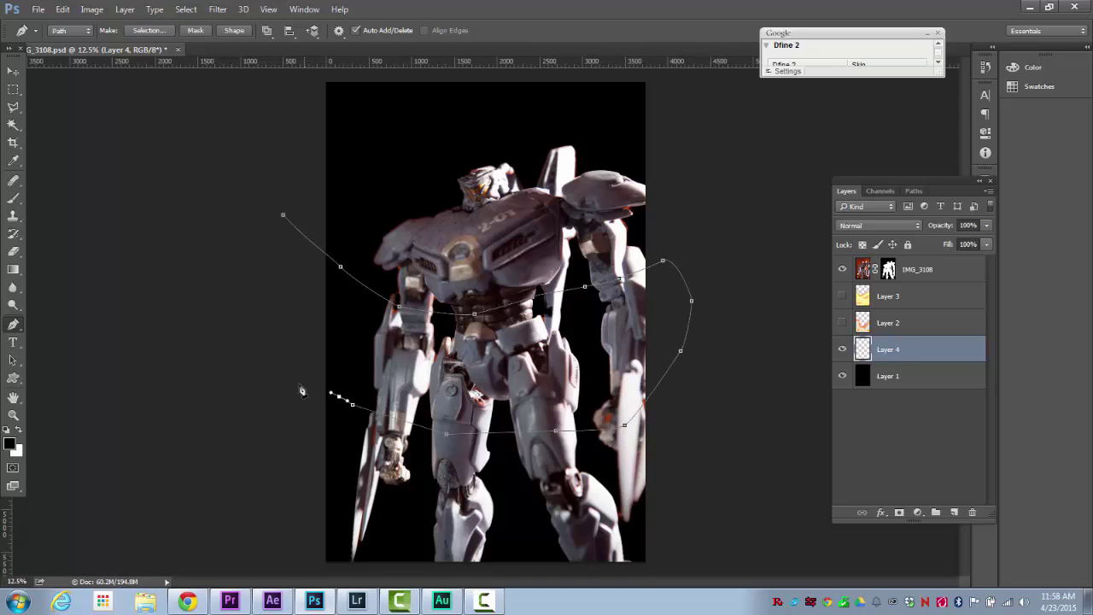
pyautogui.click(303, 387)
pyautogui.click(267, 465)
pyautogui.moveTo(333, 516); pyautogui.dragTo(465, 537)
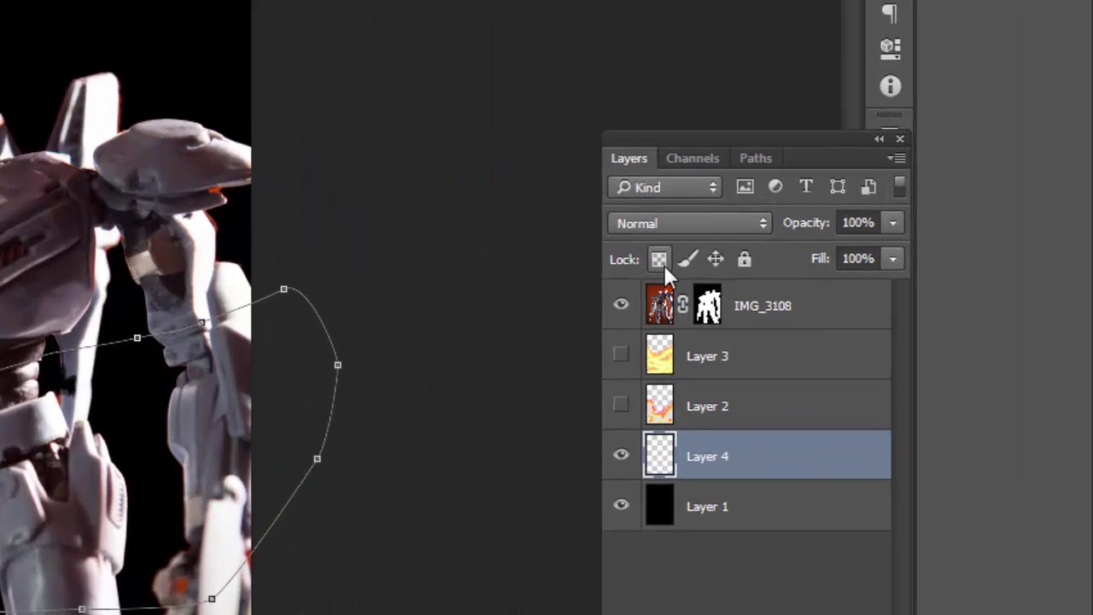
# Step: Check the work path and open the Flame render filter for it on the new layer, accepting the long-path warning
pyautogui.click(748, 158)
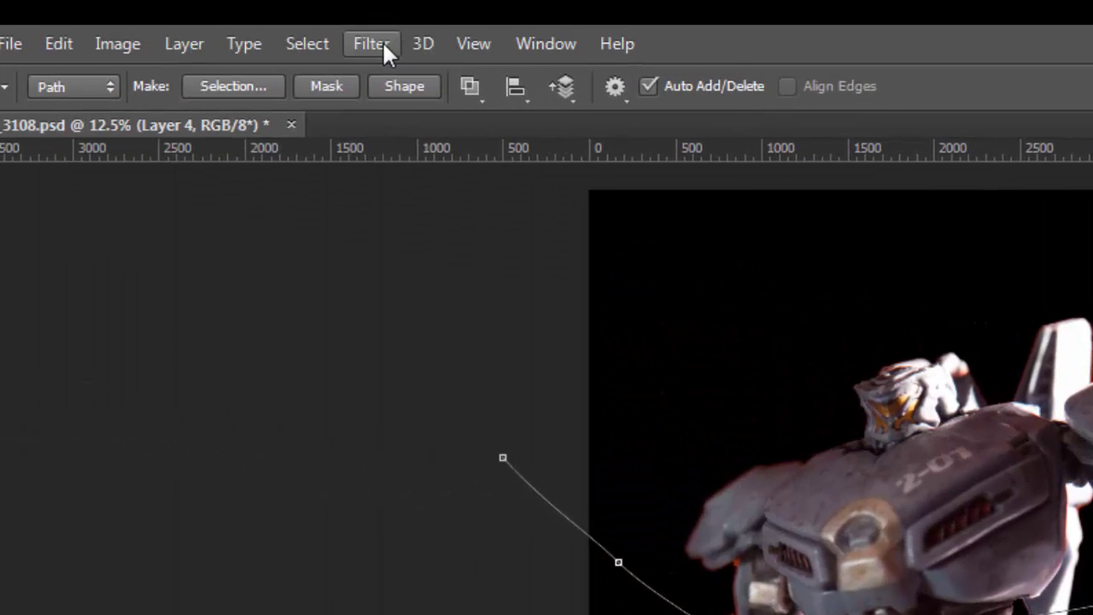
pyautogui.click(383, 44)
pyautogui.moveTo(555, 487)
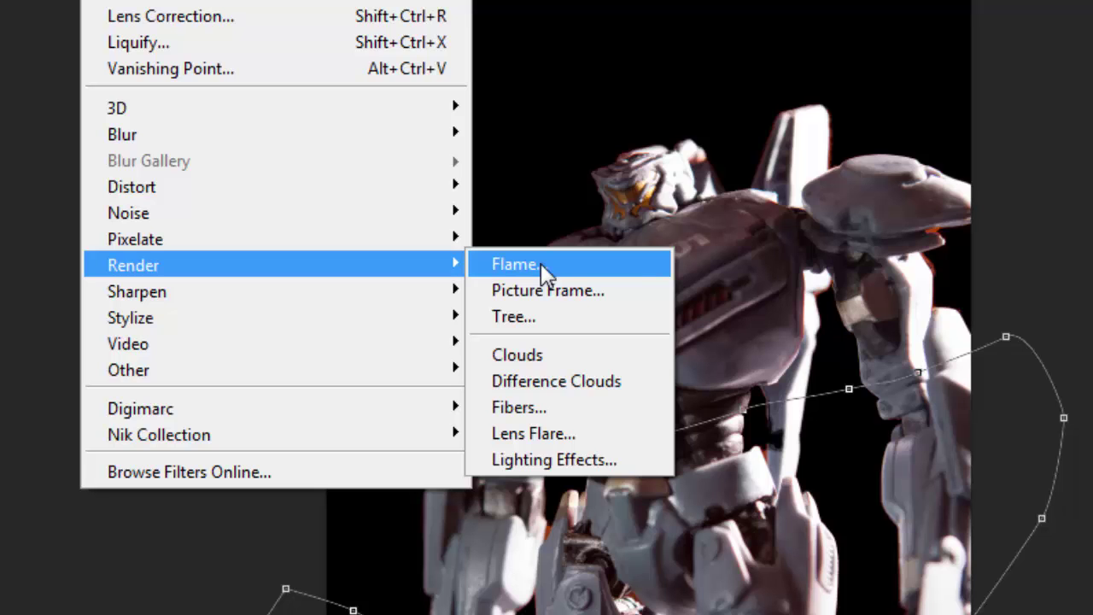
pyautogui.click(540, 263)
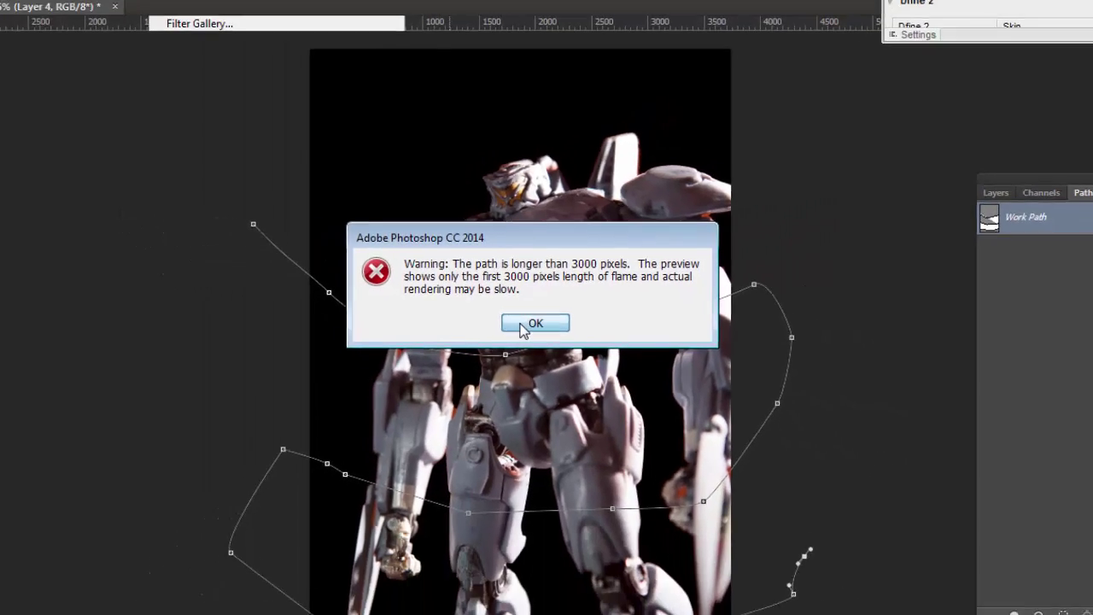
pyautogui.click(534, 323)
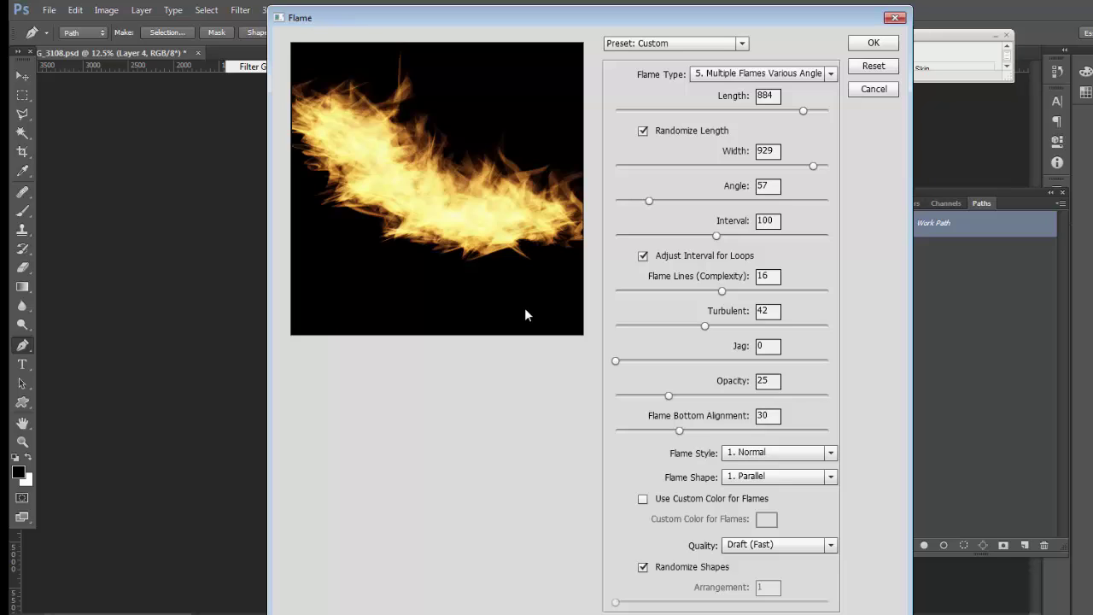
# Step: Choose the big flame preset, render the flames along the path, and show the layer list again
pyautogui.click(675, 43)
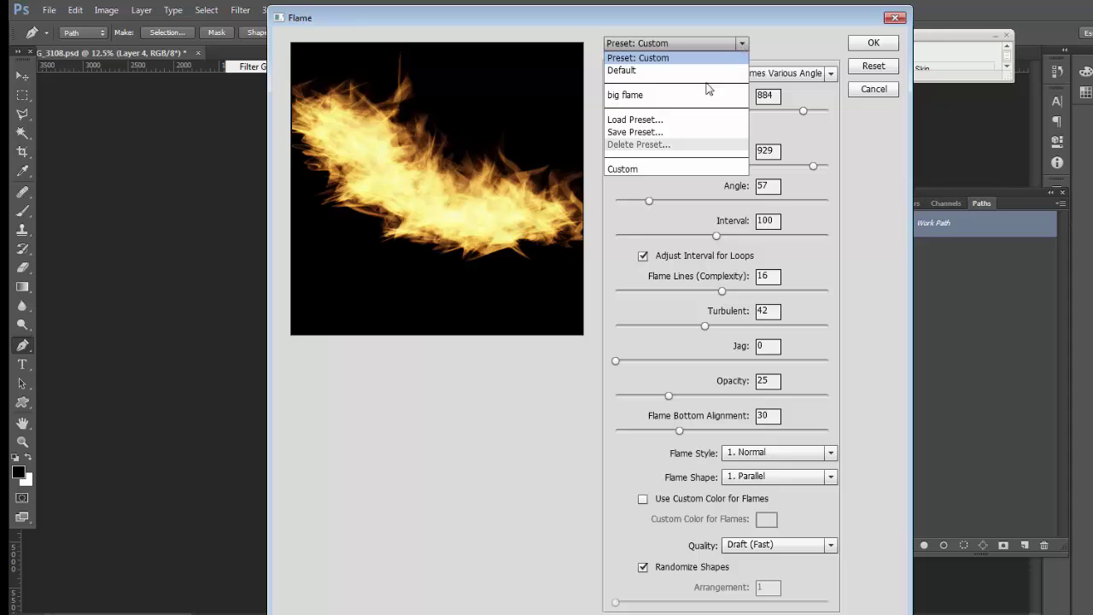
pyautogui.click(694, 97)
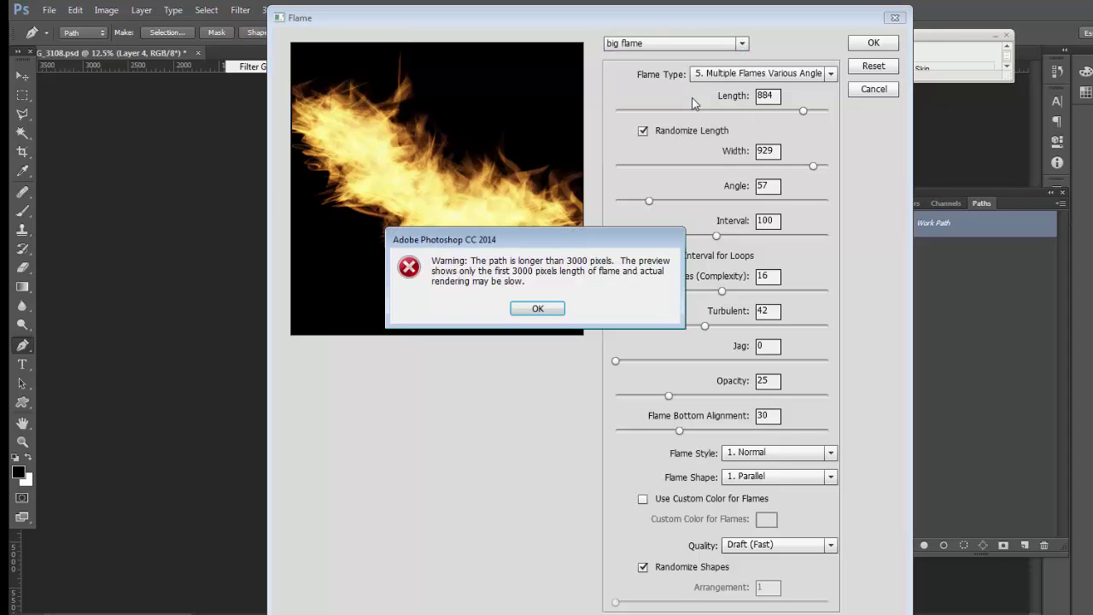
pyautogui.click(537, 309)
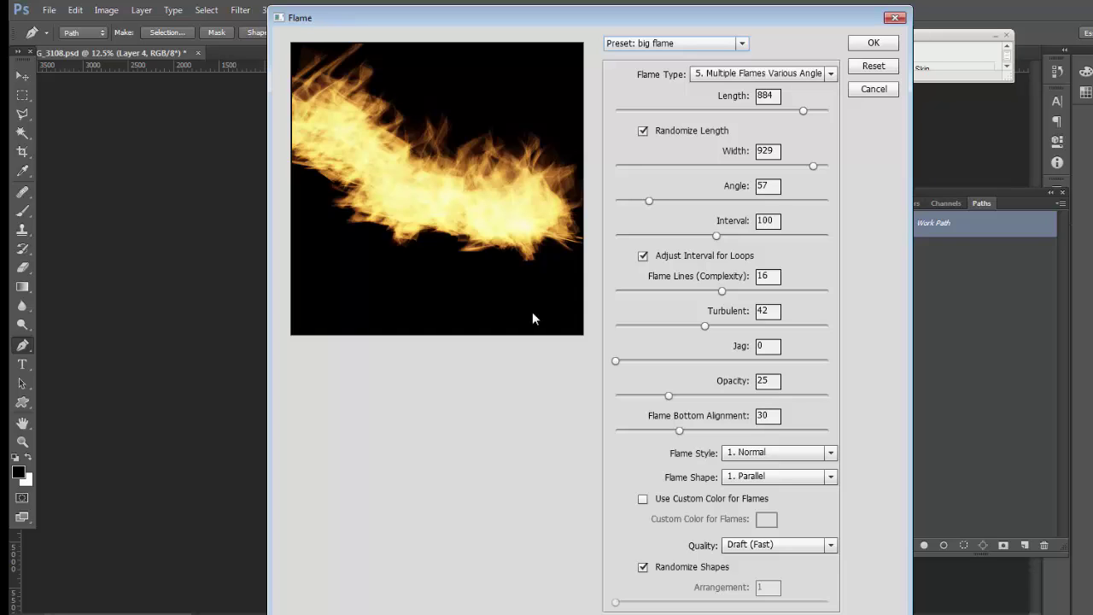
pyautogui.click(866, 42)
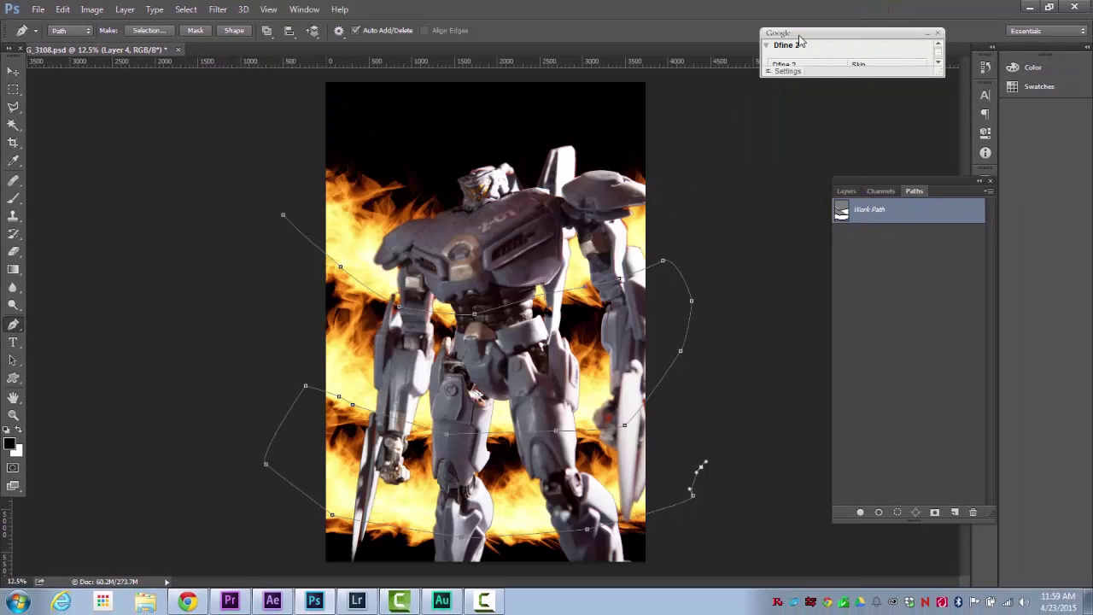
pyautogui.click(845, 191)
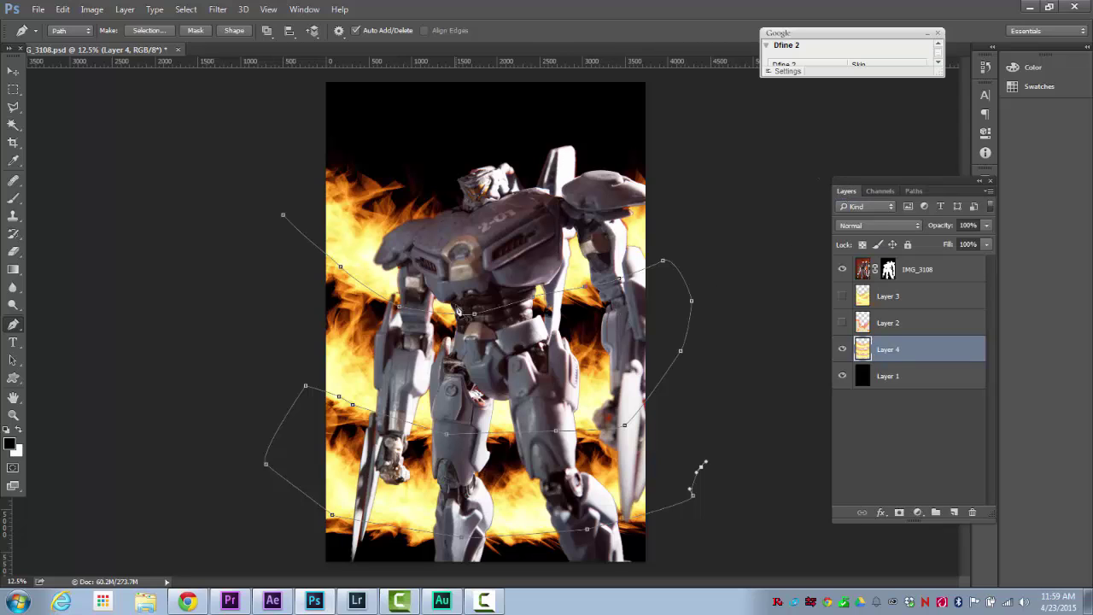
# Step: Convert the flame path into a selection and deselect it so the path outline no longer covers the canvas
pyautogui.hotkey('ctrl', 'Return')
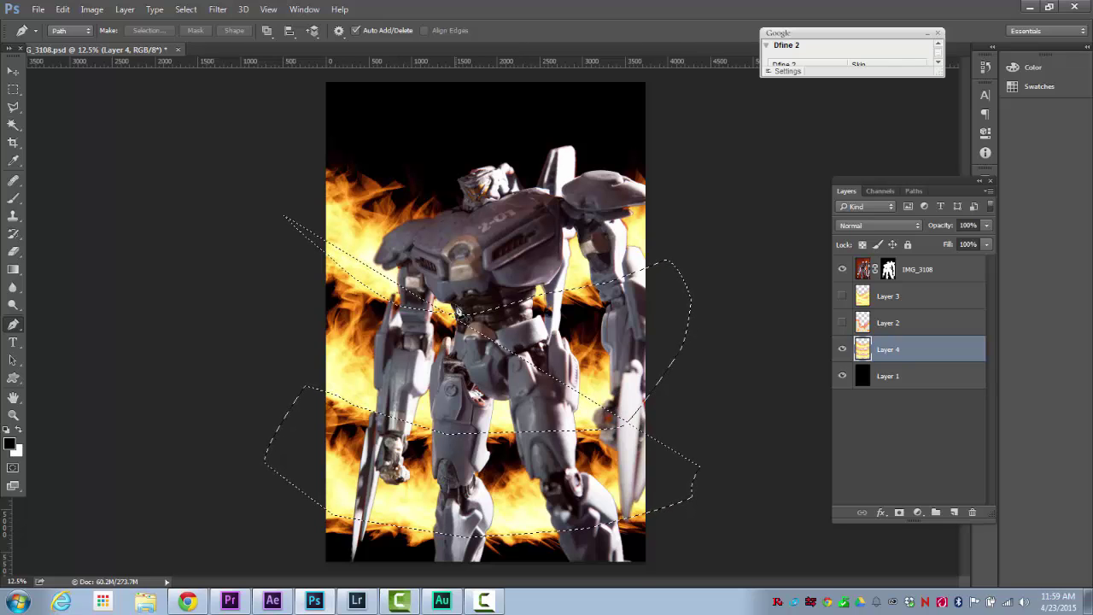
pyautogui.hotkey('ctrl', 'd')
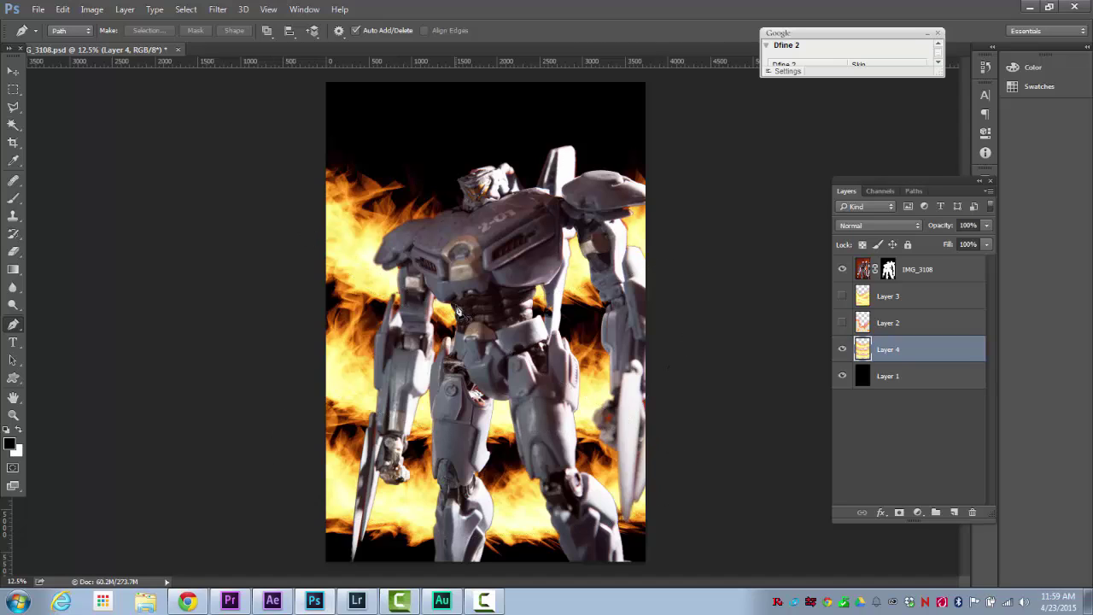
# Step: Compare the flames on Layers 2, 3 and 4 by toggling their visibility, ending with only Layer 4's flames shown
pyautogui.click(841, 324)
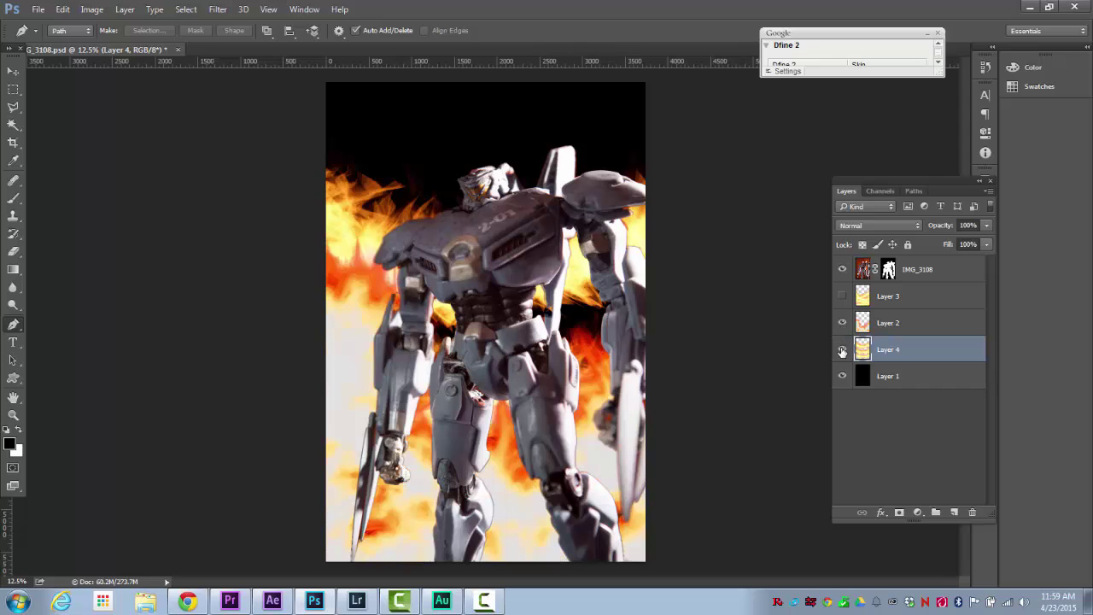
pyautogui.click(842, 350)
pyautogui.click(842, 296)
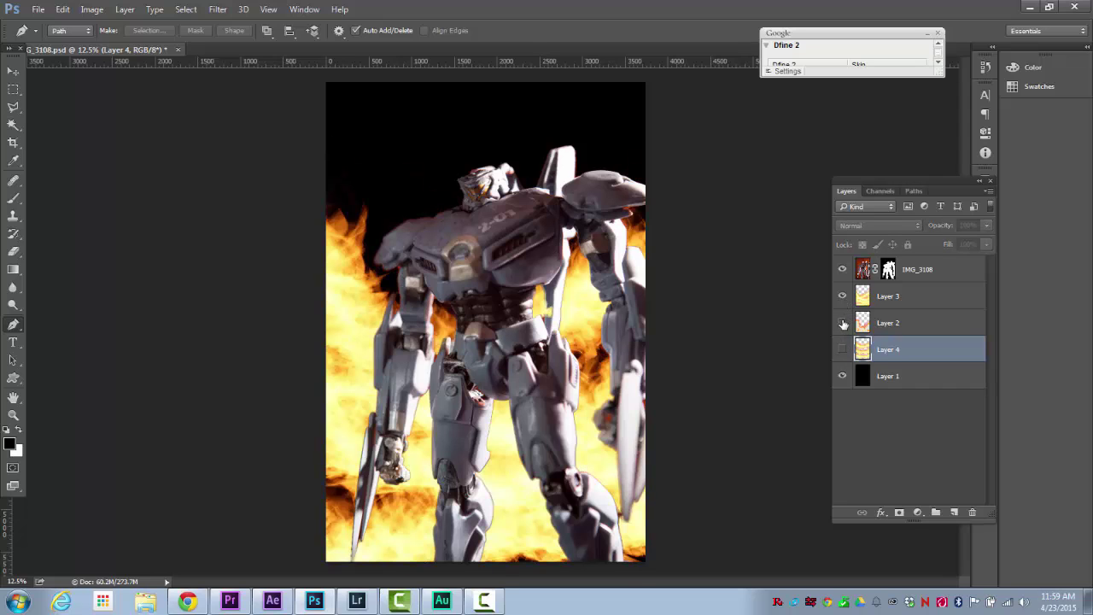
pyautogui.click(842, 323)
pyautogui.click(842, 349)
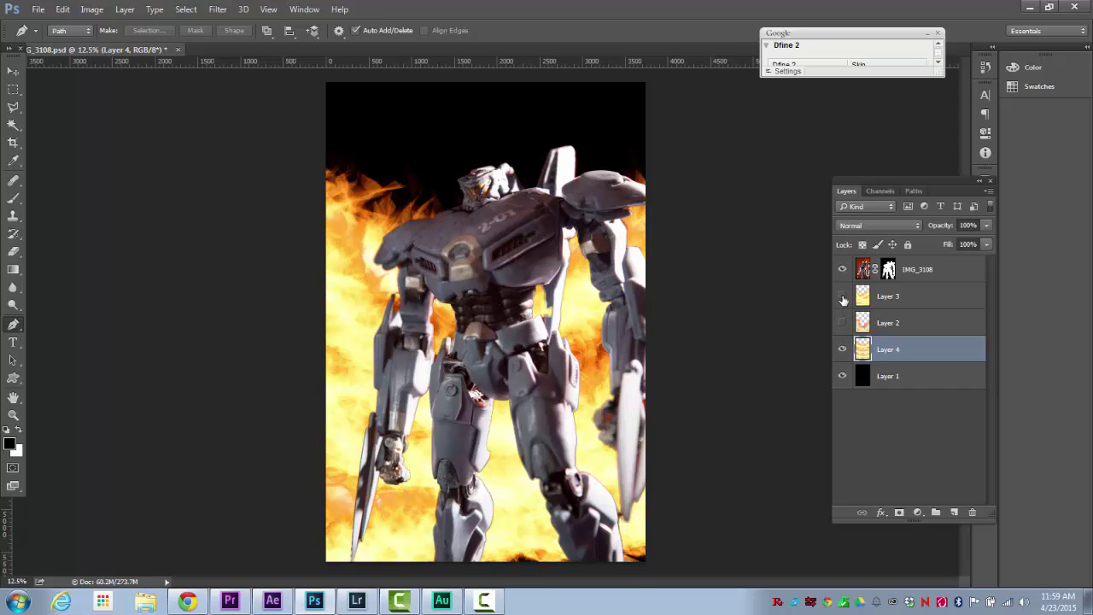
pyautogui.click(842, 296)
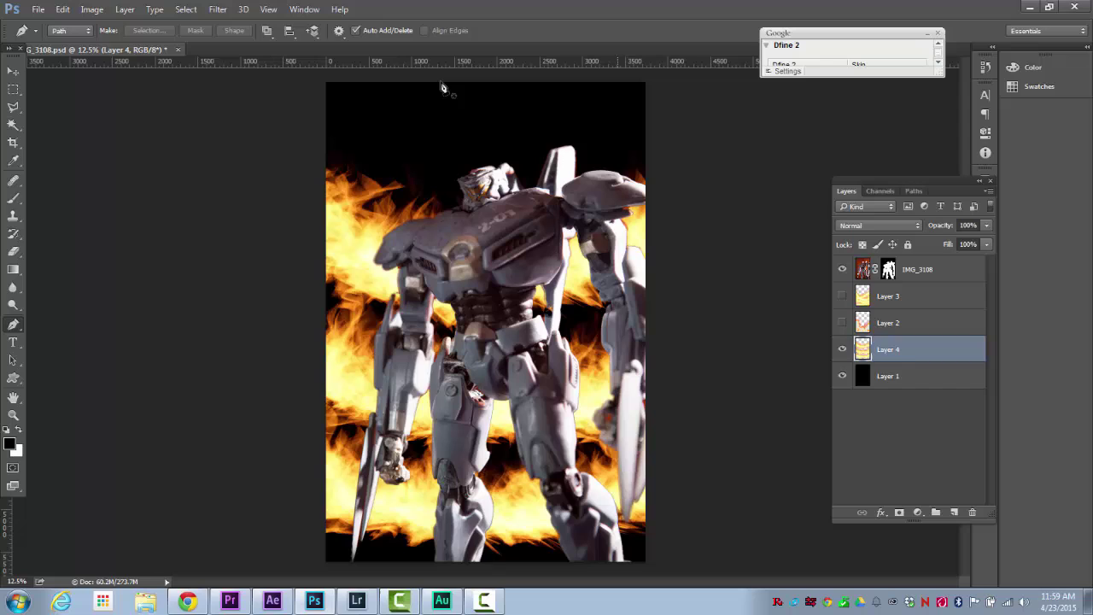
# Step: Close IMG_3108.psd and save its changes
pyautogui.click(177, 50)
pyautogui.click(425, 282)
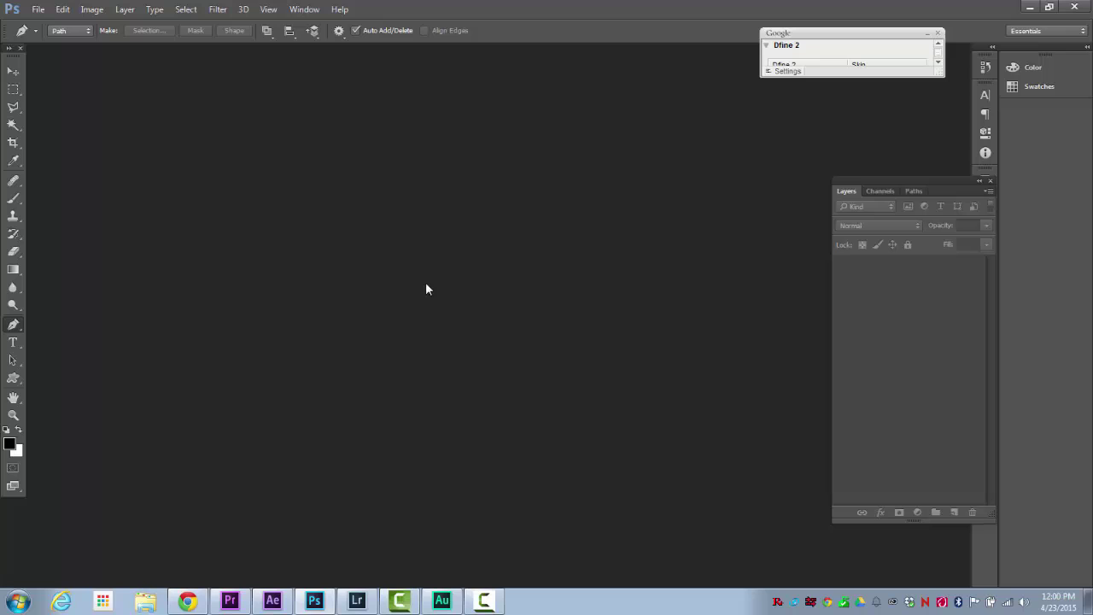
# Step: Switch to Adobe Premiere Pro and choose IMG_3108.psd from the Jaeger folder in My Pictures for import
pyautogui.click(229, 600)
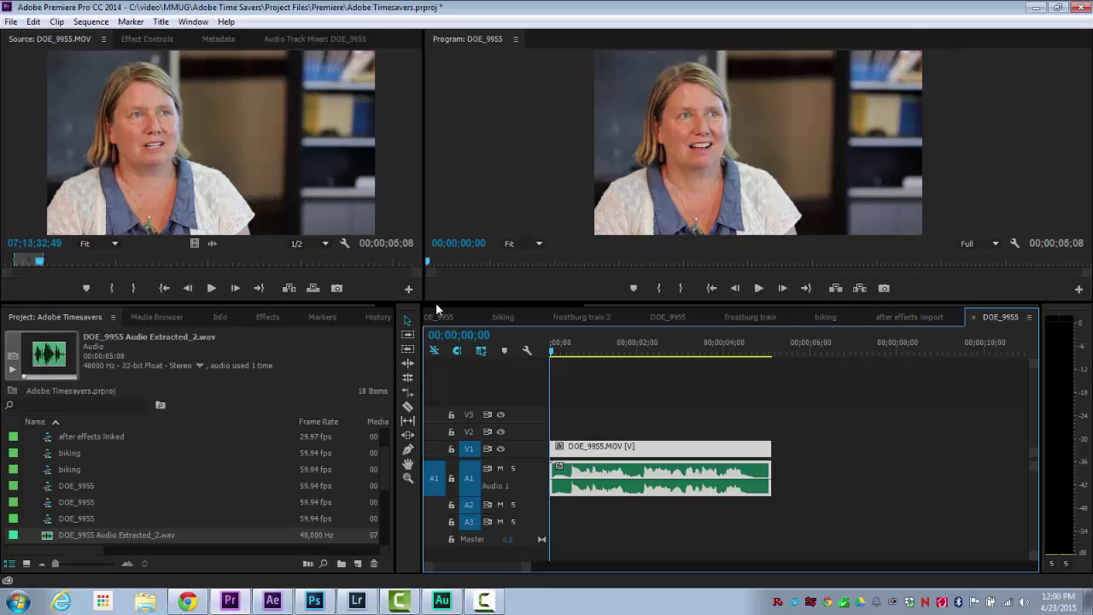
pyautogui.moveTo(435, 302); pyautogui.dragTo(447, 178)
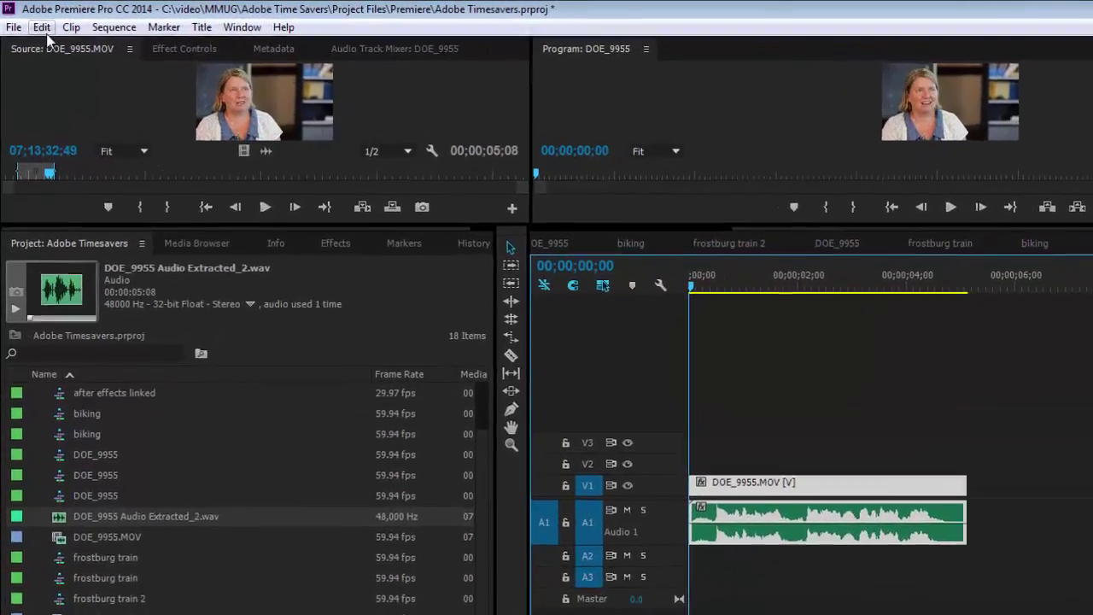
pyautogui.click(13, 27)
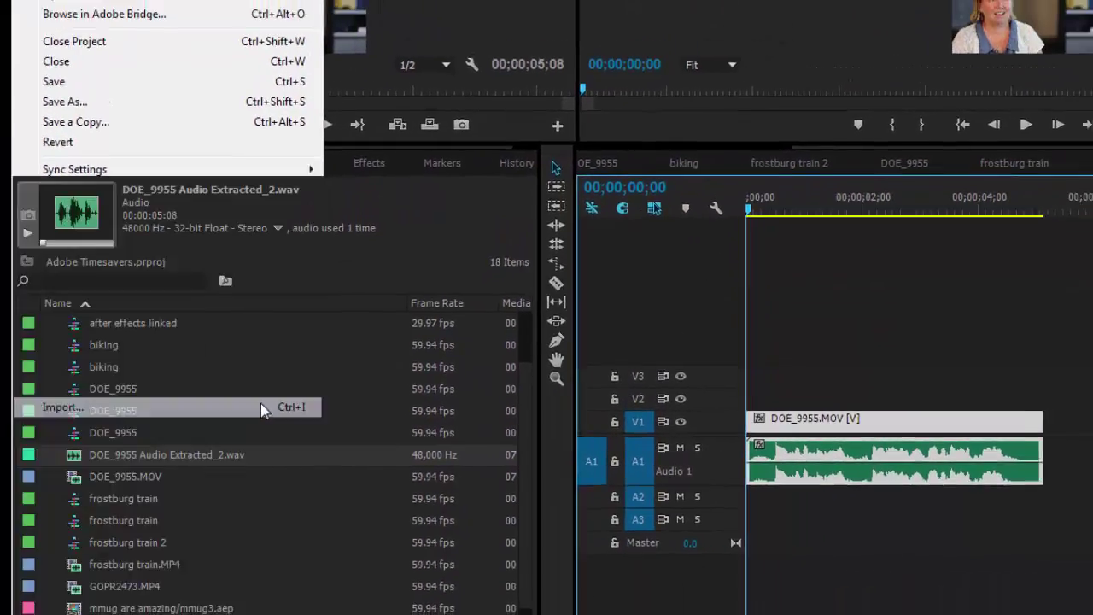
pyautogui.click(272, 425)
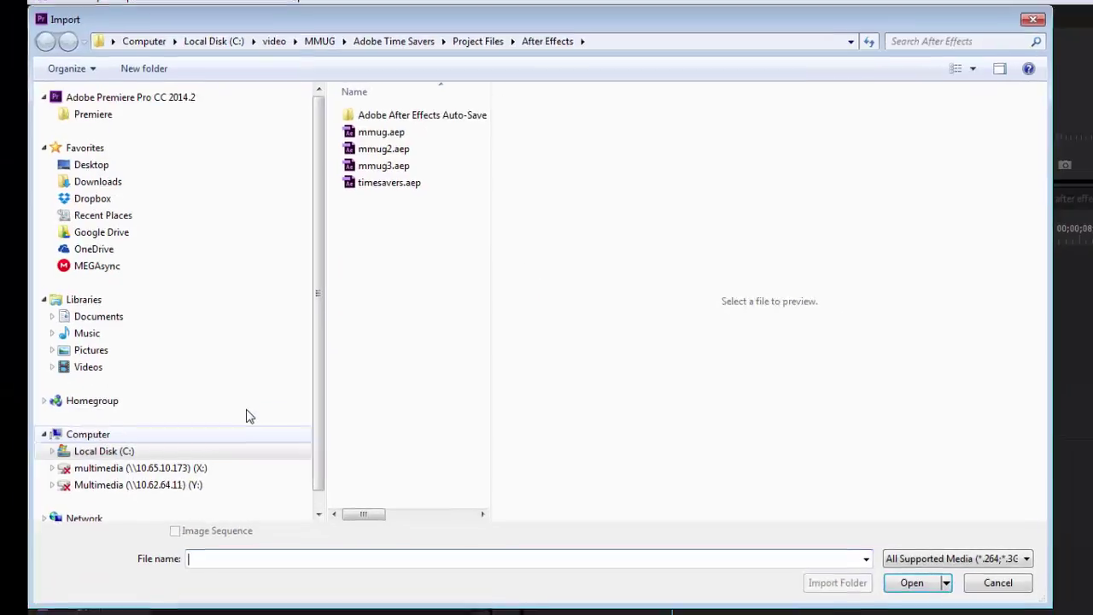
pyautogui.click(56, 353)
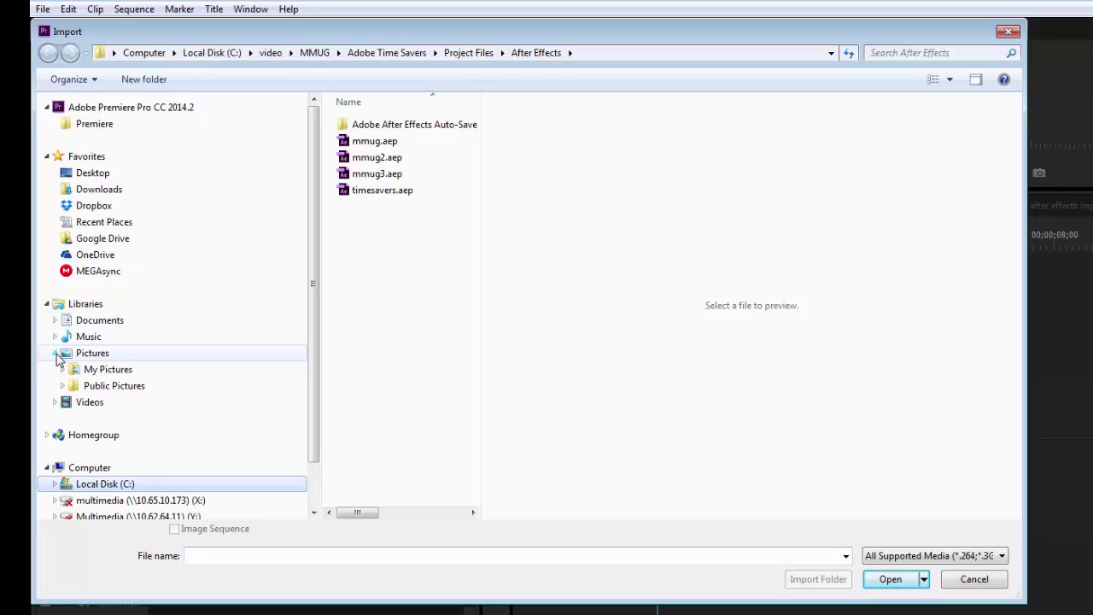
pyautogui.click(64, 368)
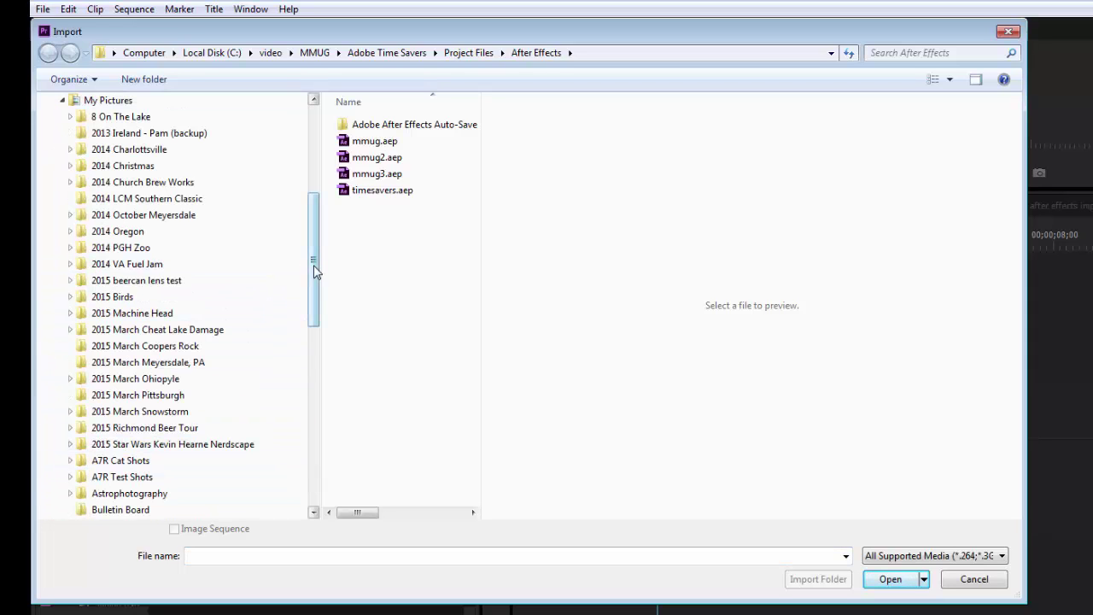
pyautogui.moveTo(314, 268); pyautogui.dragTo(314, 342)
pyautogui.click(152, 461)
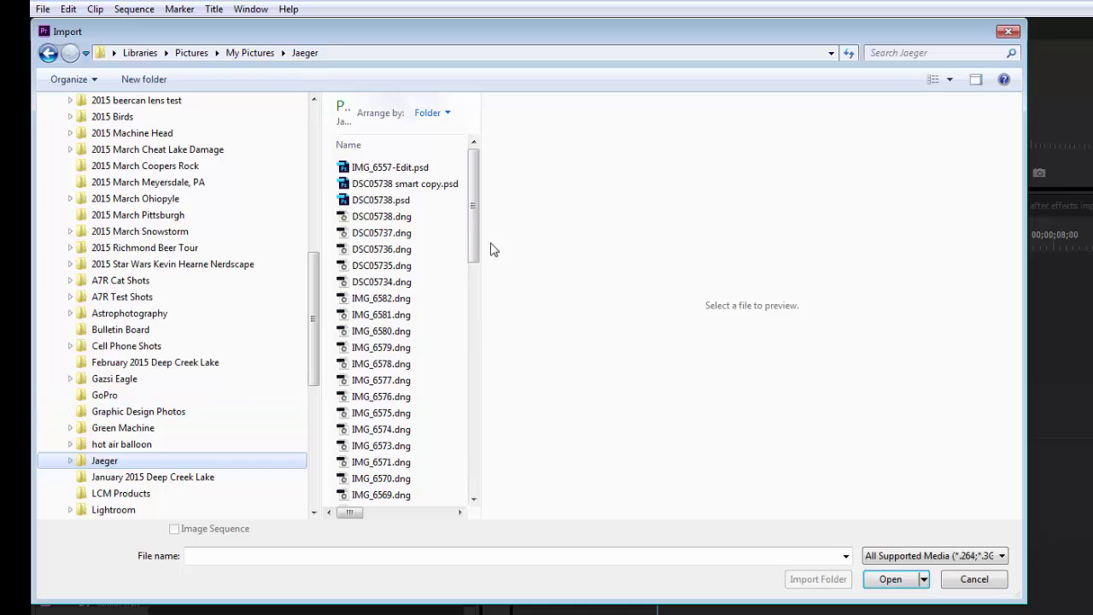
pyautogui.moveTo(475, 203); pyautogui.dragTo(478, 345)
pyautogui.click(384, 332)
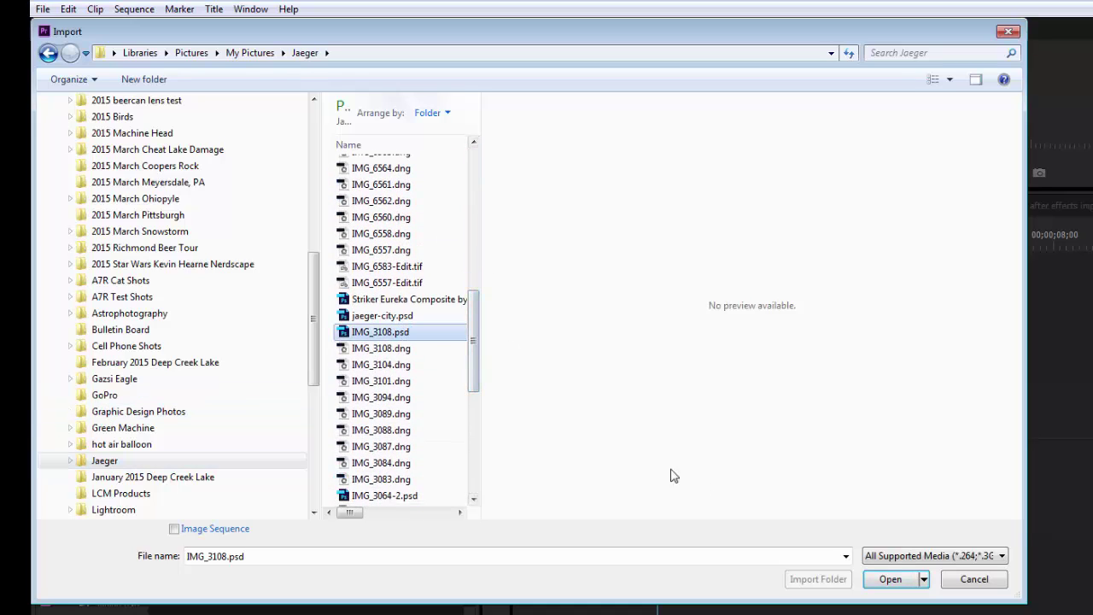
pyautogui.click(888, 579)
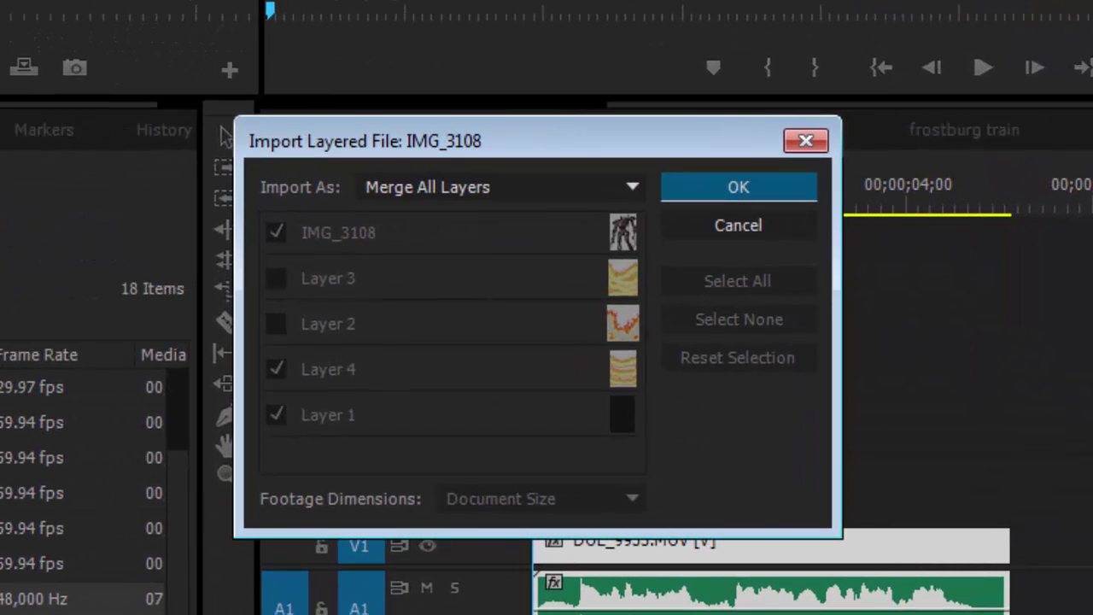
# Step: Import the layered file as a Sequence with Layer 2 and Layer 3 also included, using Document Size footage dimensions
pyautogui.click(620, 186)
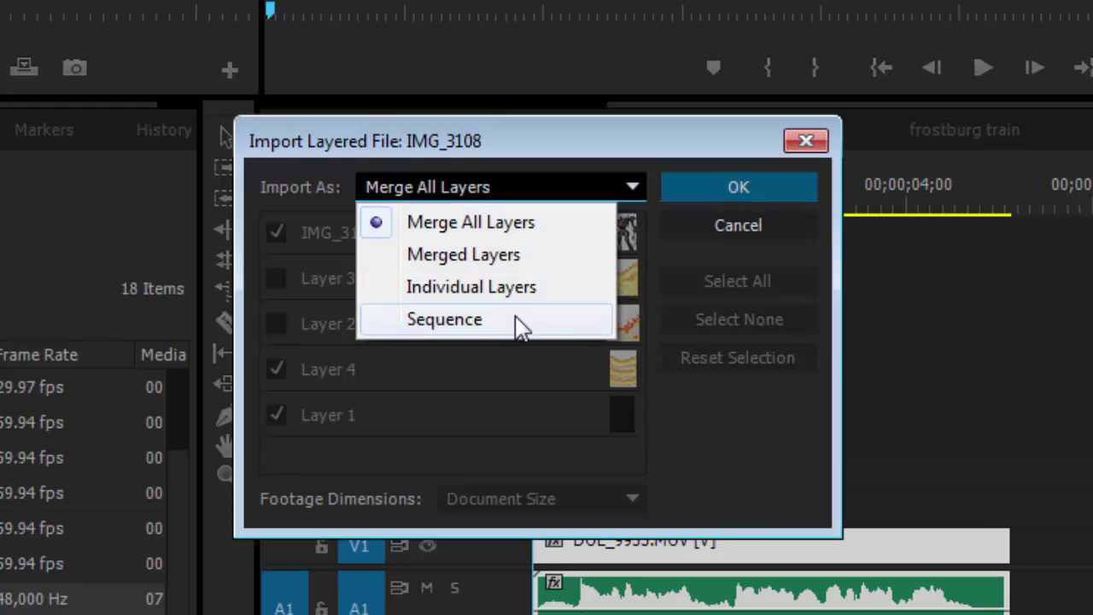
pyautogui.click(462, 325)
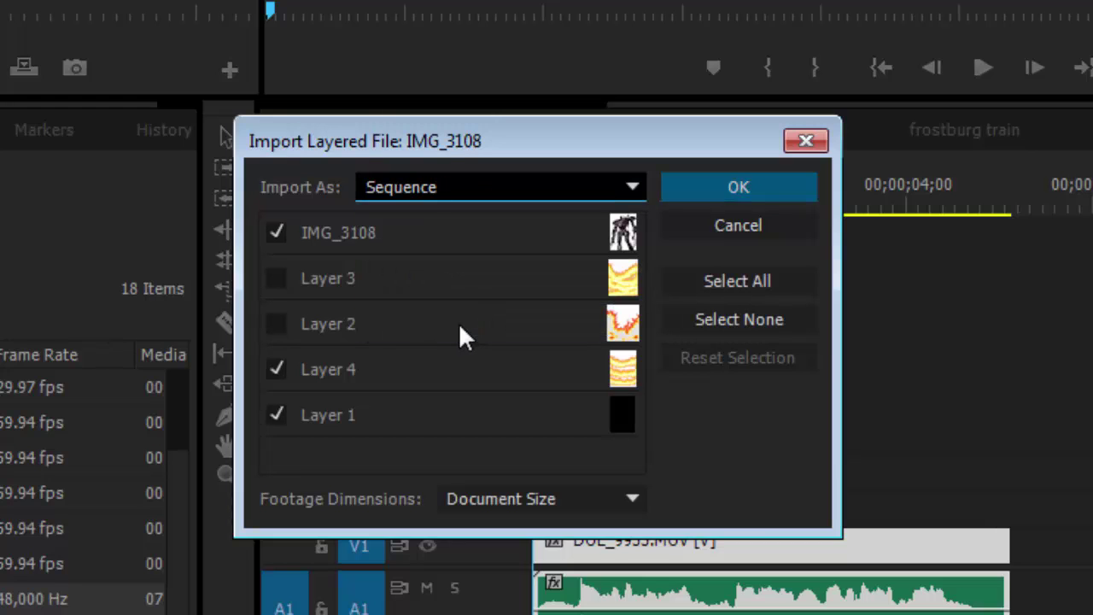
pyautogui.click(277, 324)
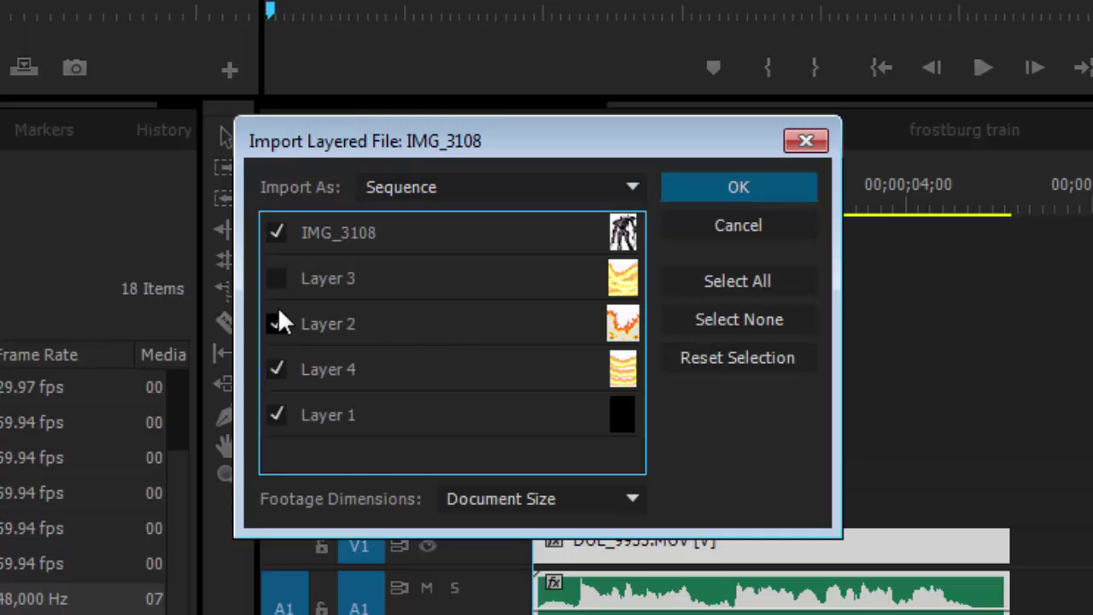
pyautogui.click(276, 279)
pyautogui.click(695, 187)
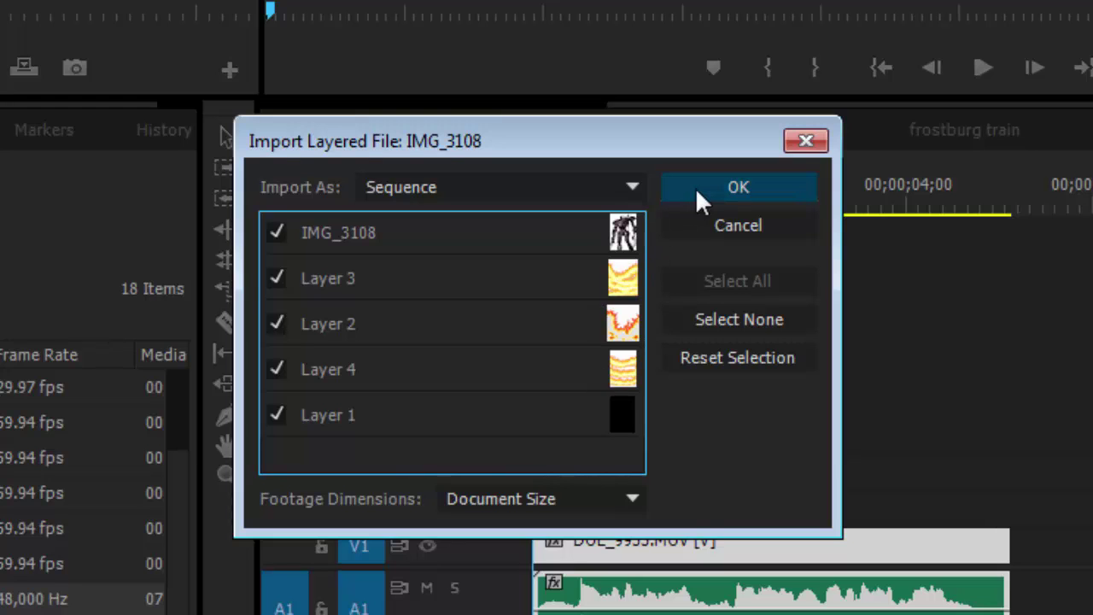
pyautogui.click(512, 503)
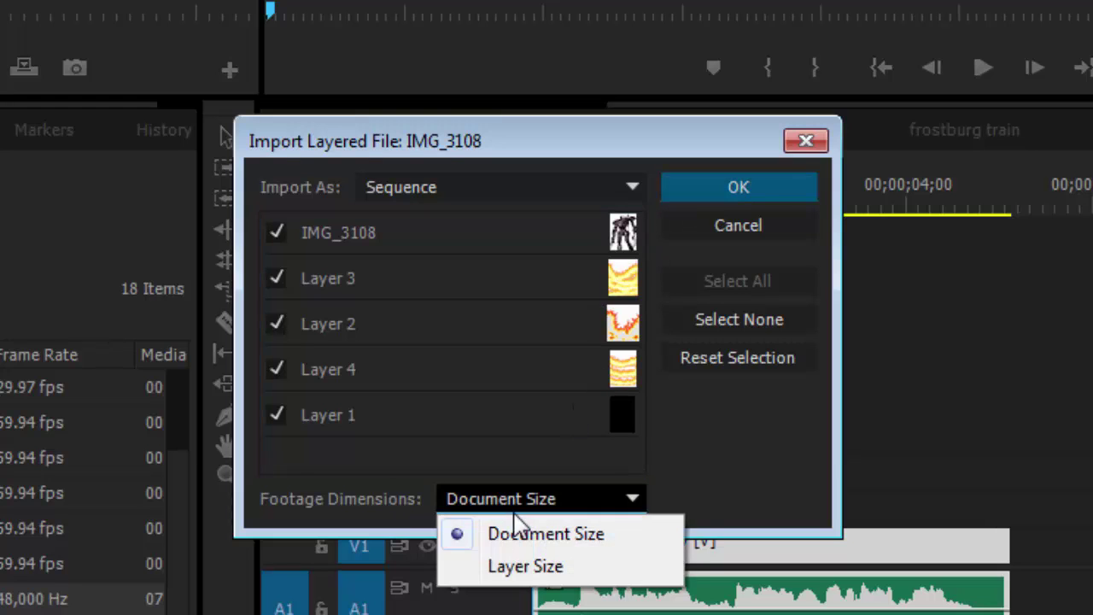
pyautogui.click(567, 535)
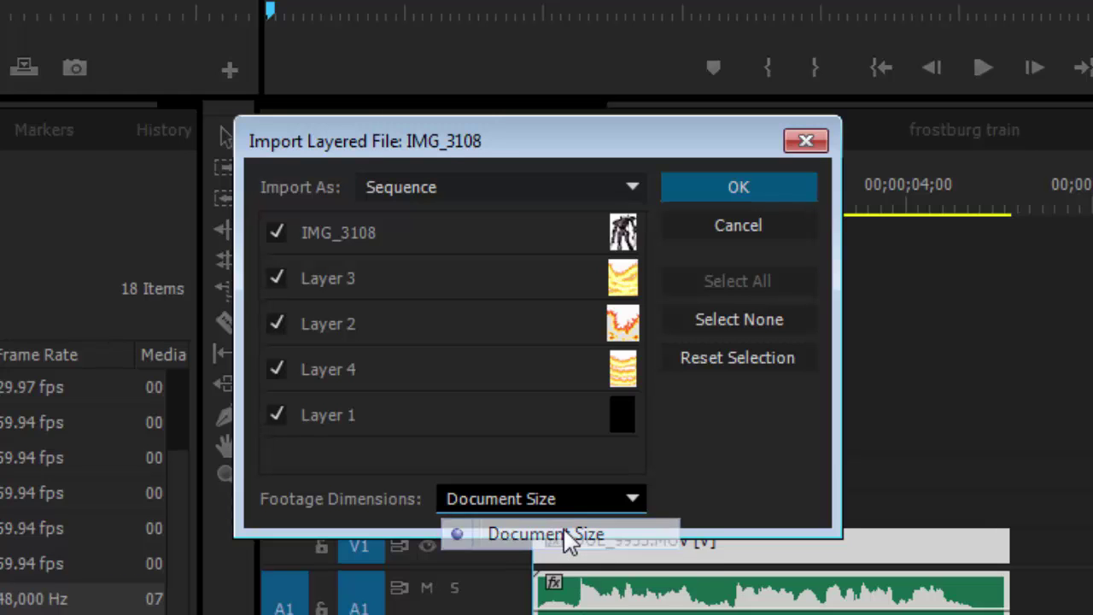
pyautogui.click(715, 187)
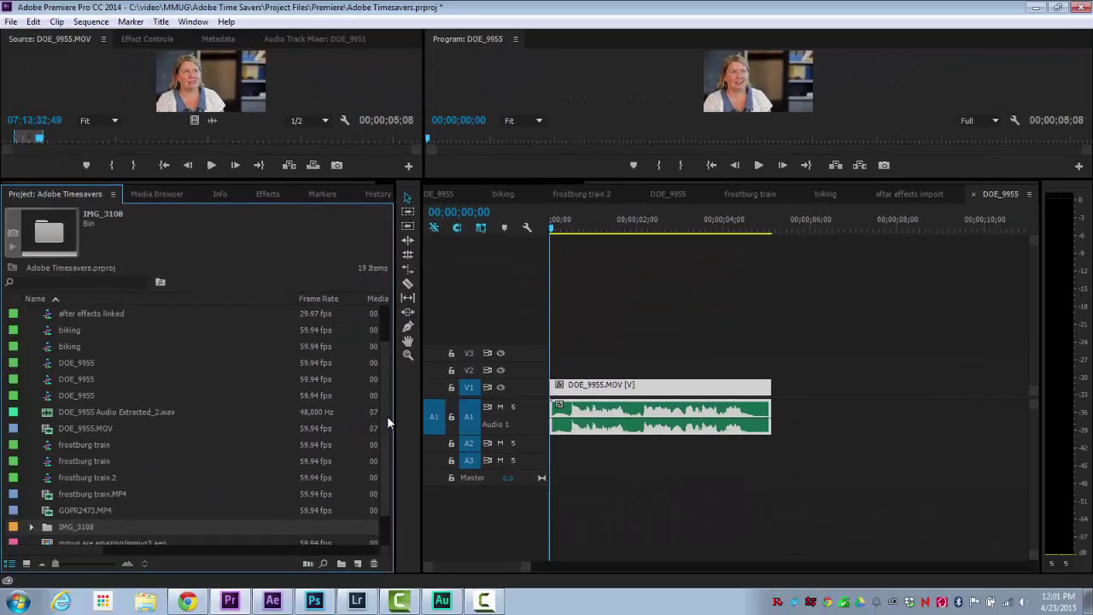
# Step: Open the IMG_3108 sequence from its imported bin and enlarge the program preview
pyautogui.scroll(-2, 384, 427)
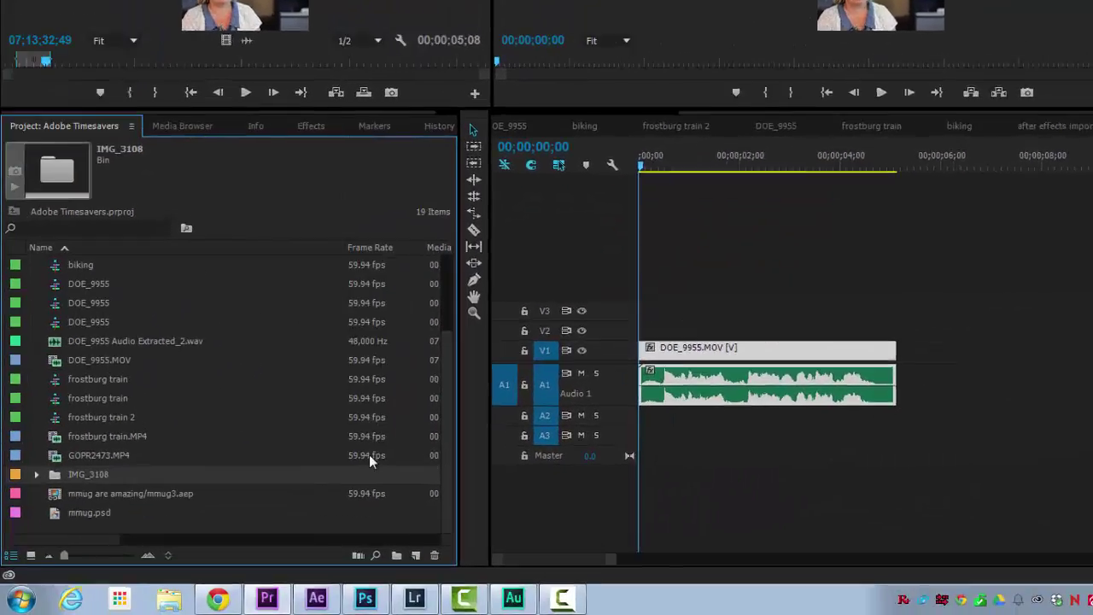
pyautogui.click(33, 495)
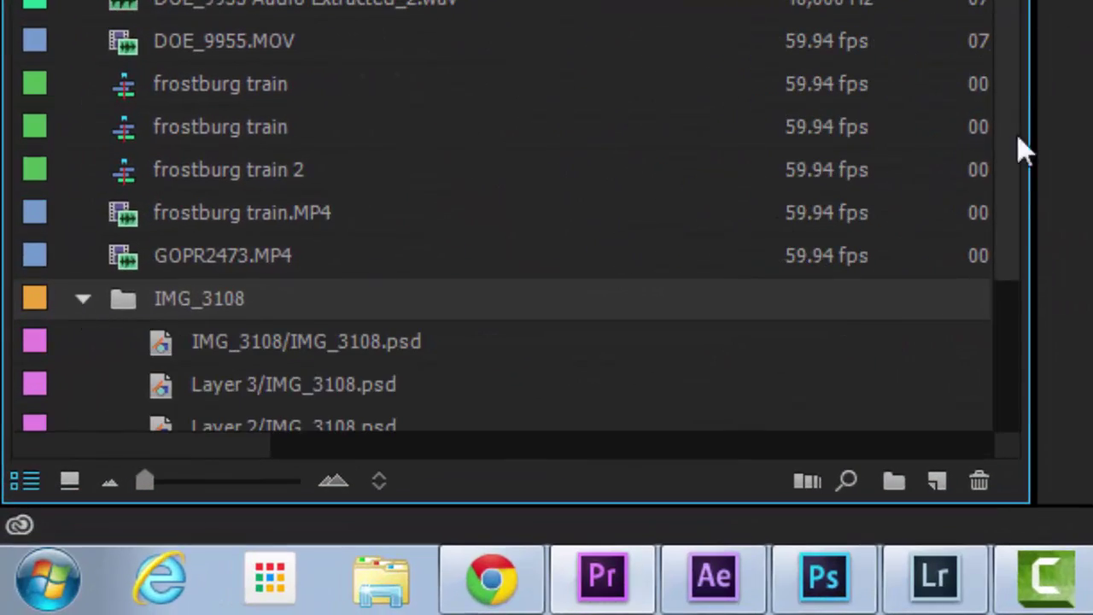
pyautogui.scroll(-3, 956, 197)
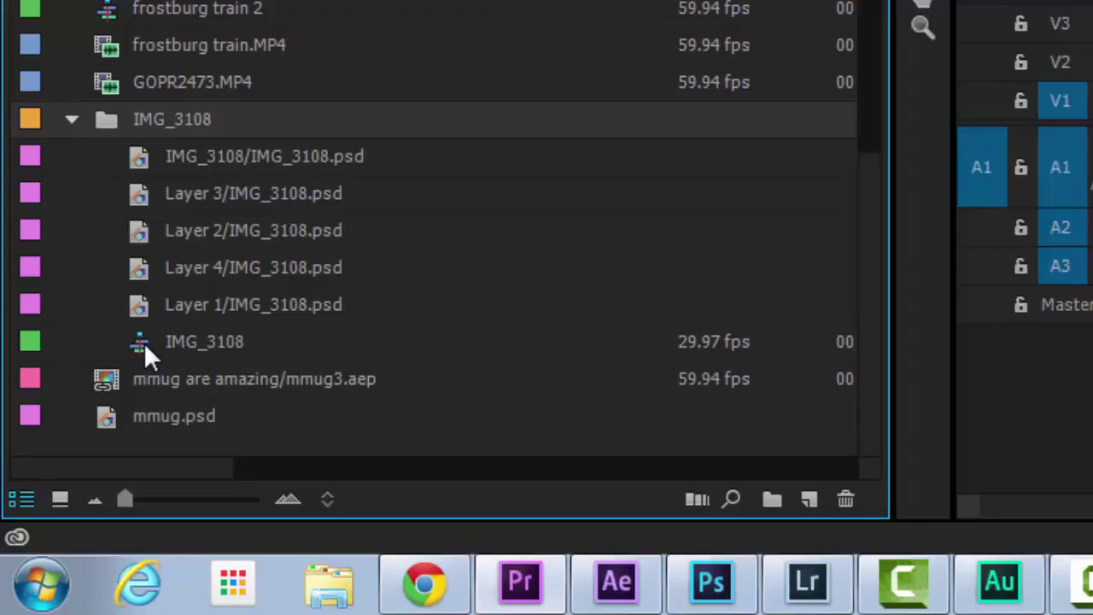
pyautogui.doubleClick(144, 342)
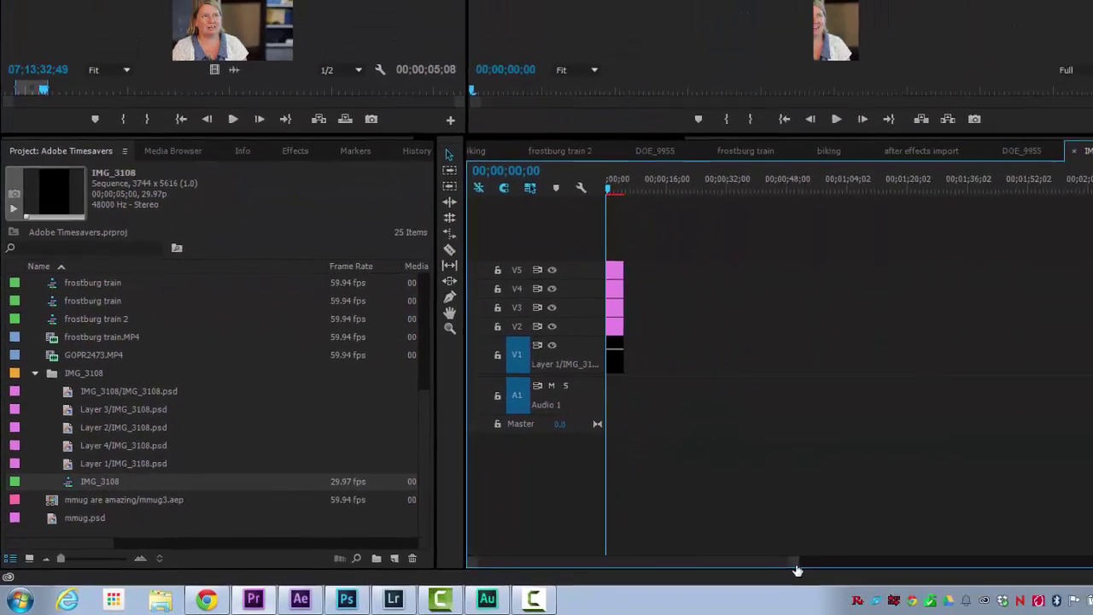
pyautogui.moveTo(796, 570); pyautogui.dragTo(743, 571)
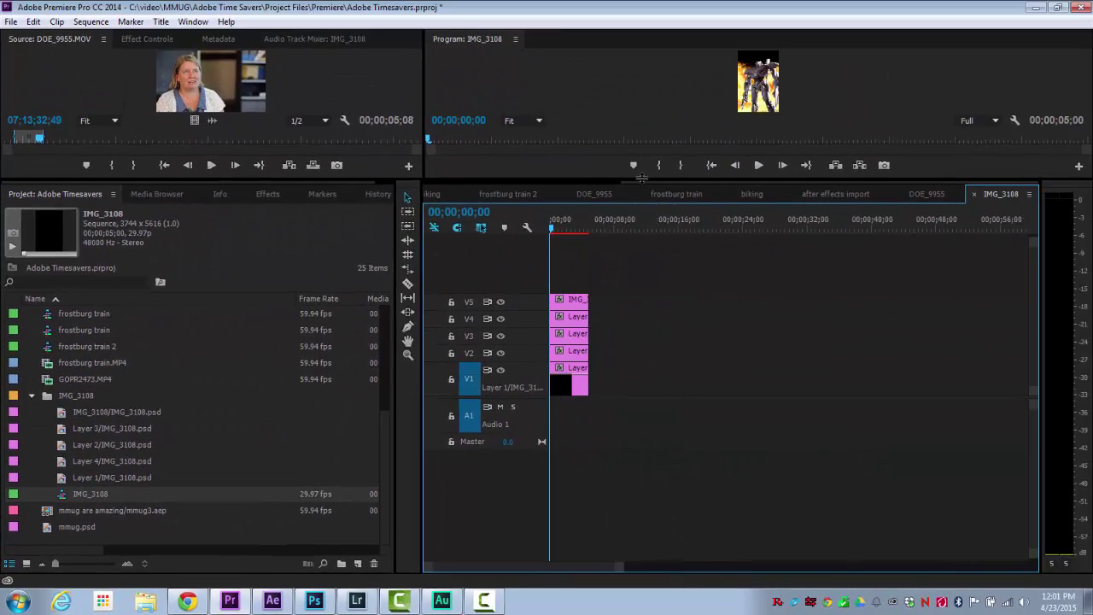
pyautogui.moveTo(642, 175); pyautogui.dragTo(648, 314)
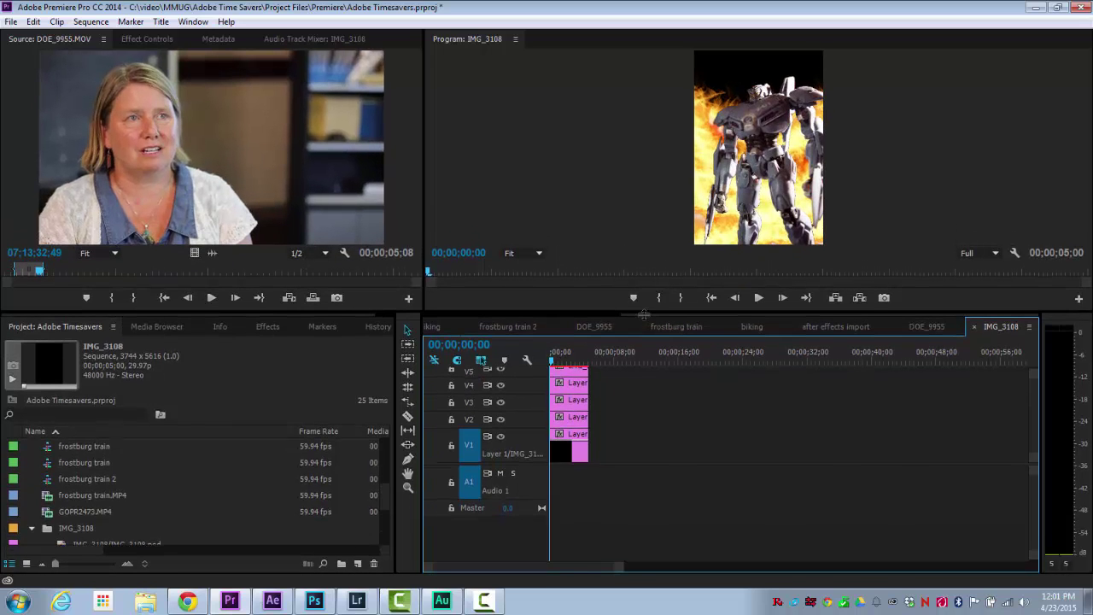
# Step: Toggle the output of video tracks V4 and V3 to compare the flame layers, leaving both tracks hidden
pyautogui.click(500, 385)
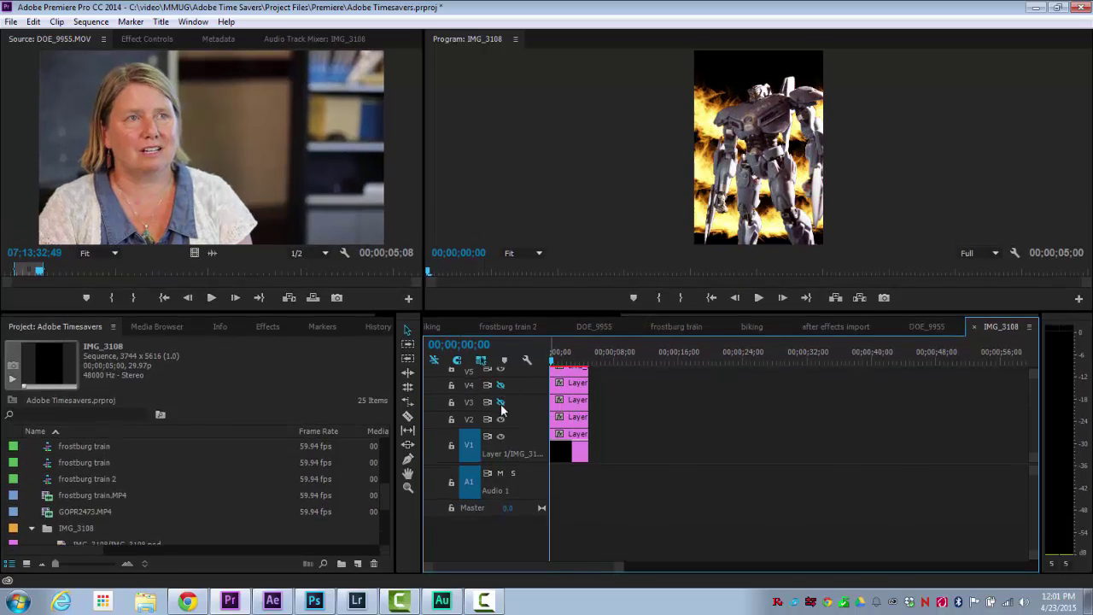
pyautogui.click(501, 403)
pyautogui.click(500, 402)
pyautogui.click(500, 403)
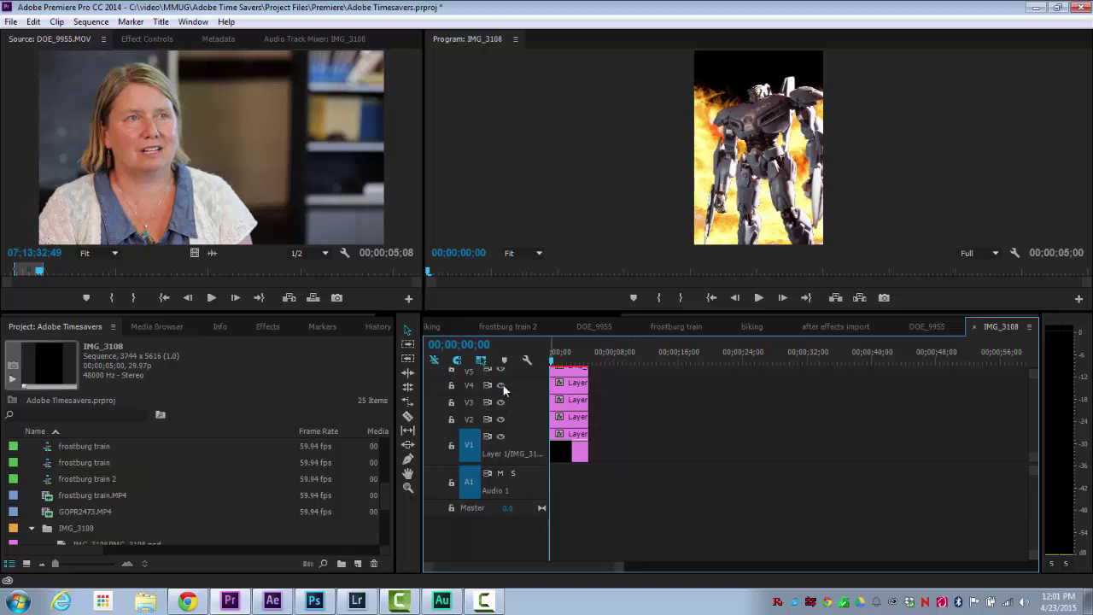
pyautogui.click(501, 403)
pyautogui.click(502, 405)
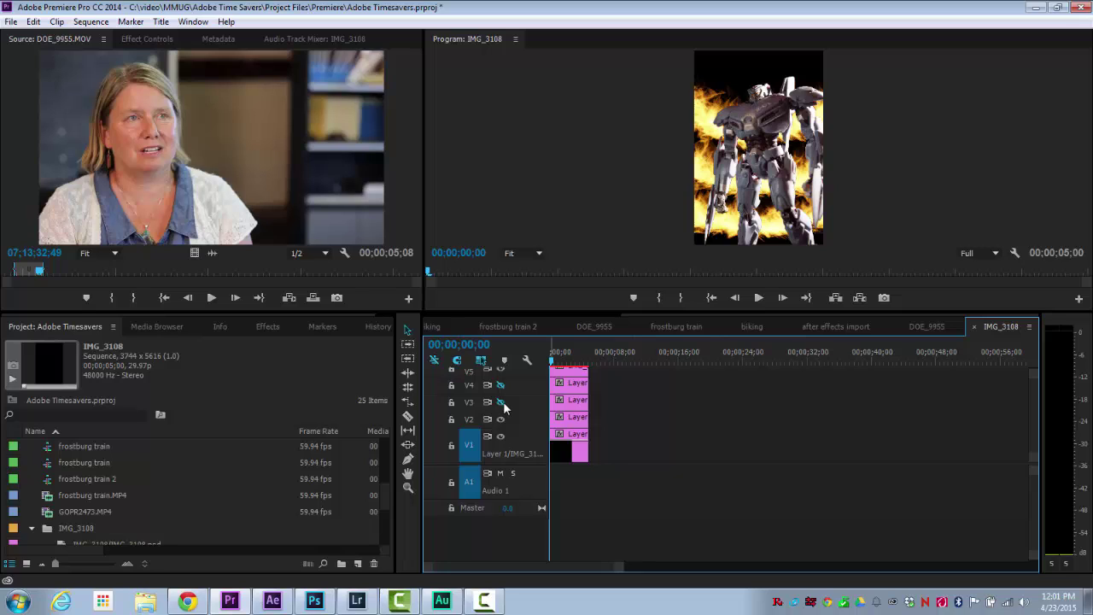
# Step: Open the original of the IMG_3108/IMG_3108.psd clip from the IMG_3108 bin for editing in Adobe Photoshop
pyautogui.moveTo(385, 500); pyautogui.dragTo(386, 527)
pyautogui.scroll(2, 386, 527)
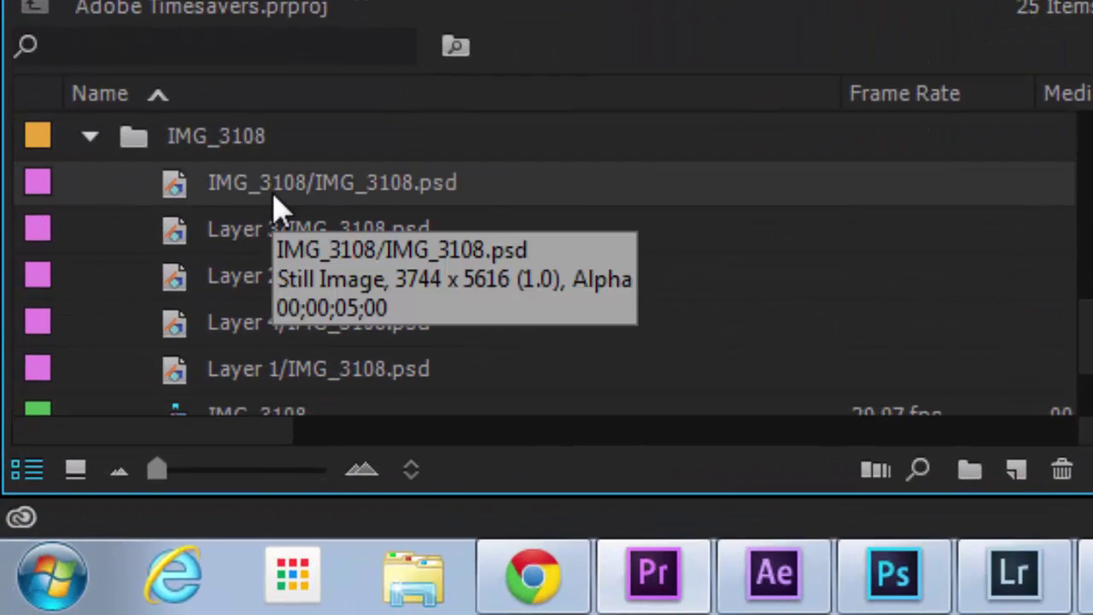
pyautogui.rightClick(279, 207)
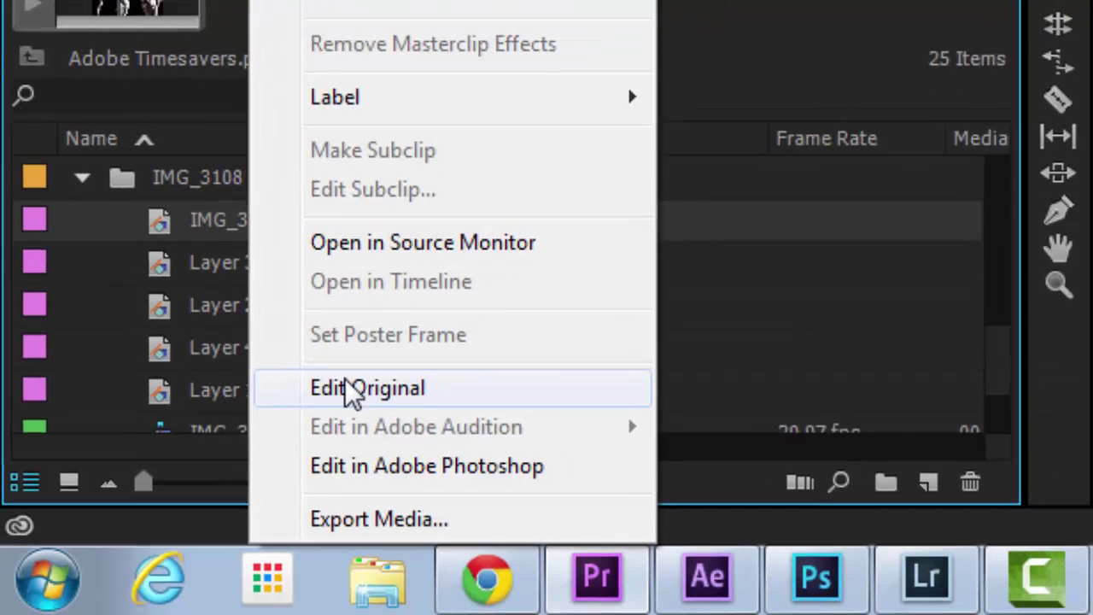
pyautogui.click(387, 369)
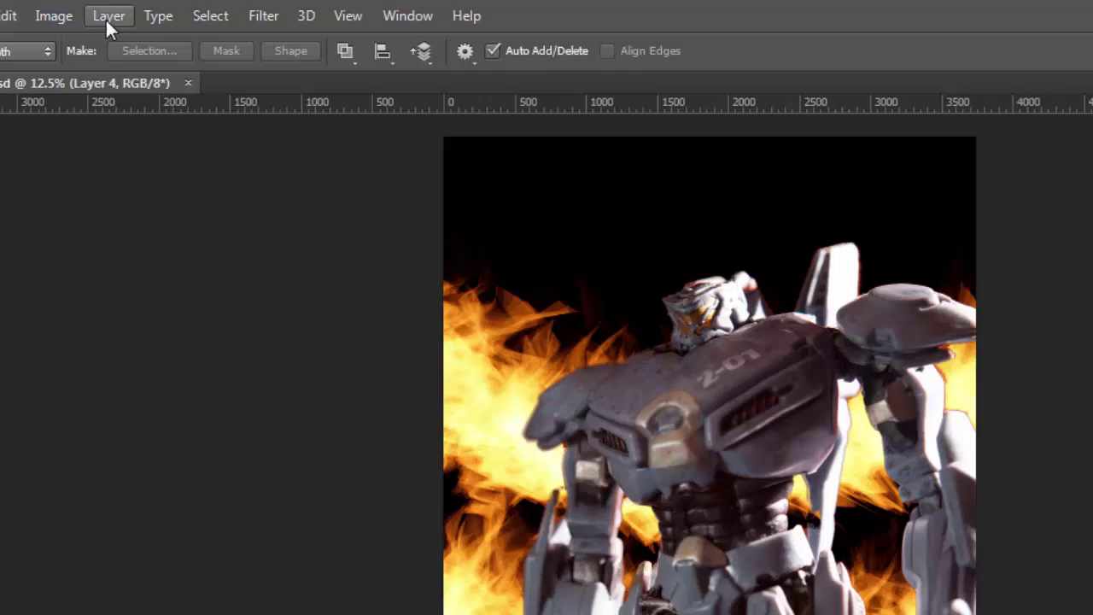
# Step: Adjust Layer 4's flames with Hue/Saturation to hue -25 and saturation +37, and close the document with its changes saved
pyautogui.click(106, 16)
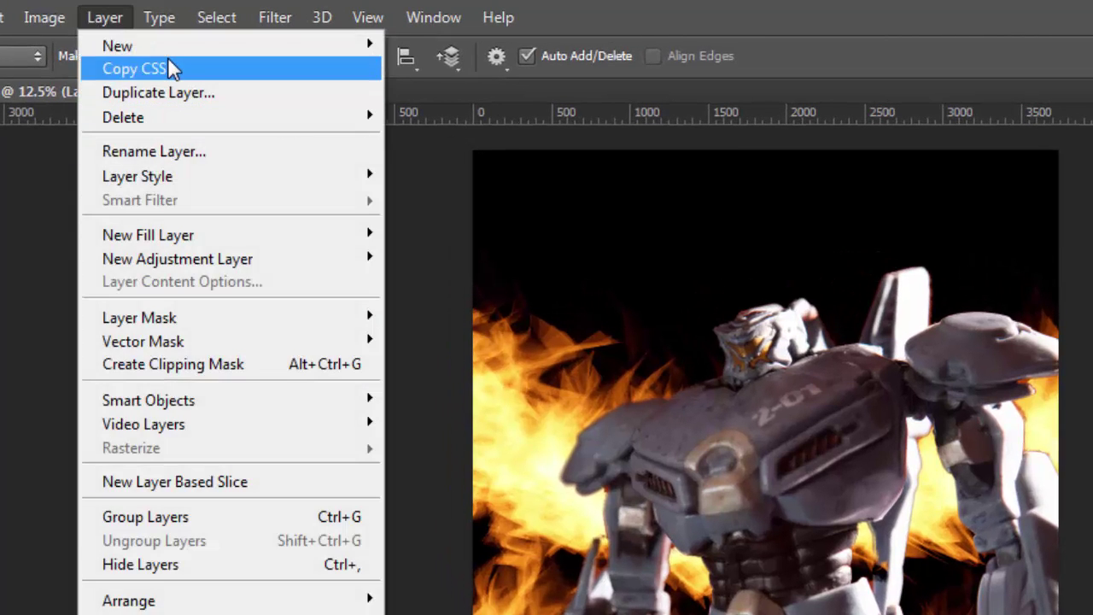
pyautogui.moveTo(54, 15)
pyautogui.moveTo(73, 82)
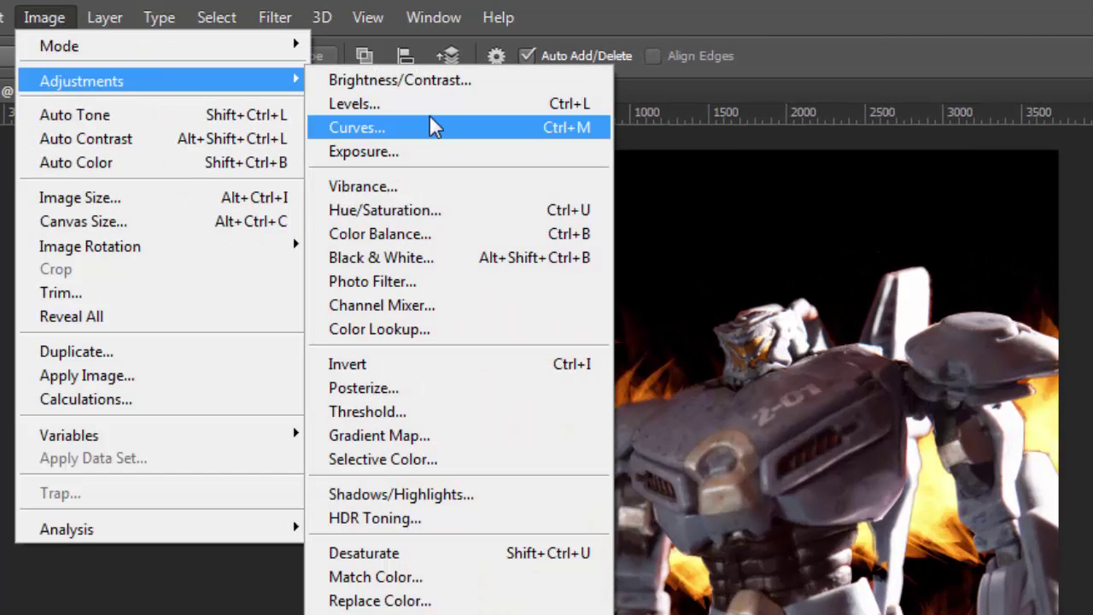
pyautogui.click(431, 217)
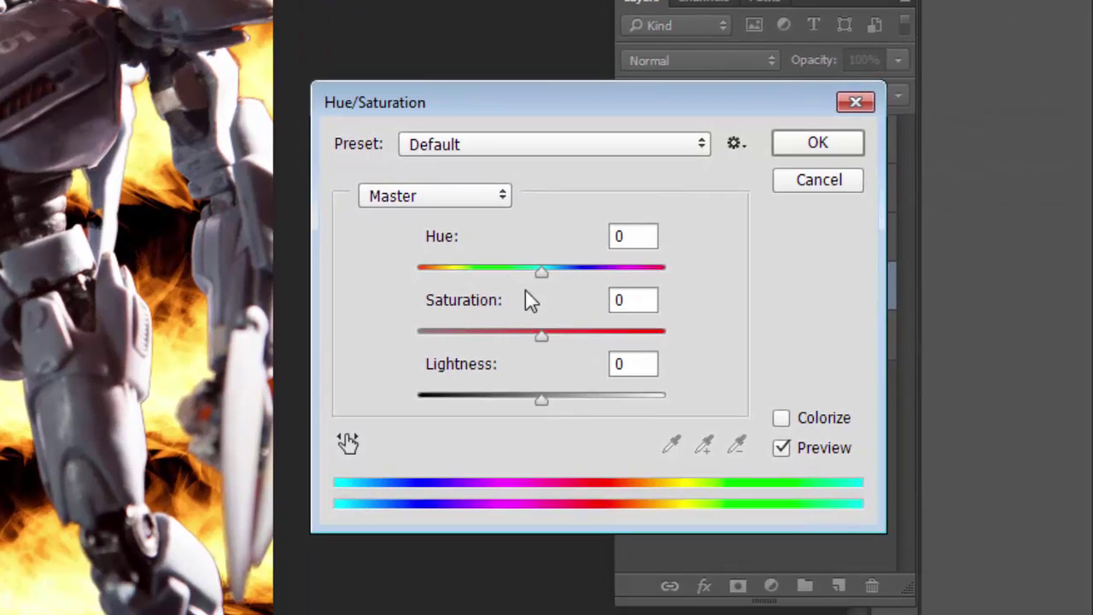
pyautogui.moveTo(538, 273); pyautogui.dragTo(533, 276)
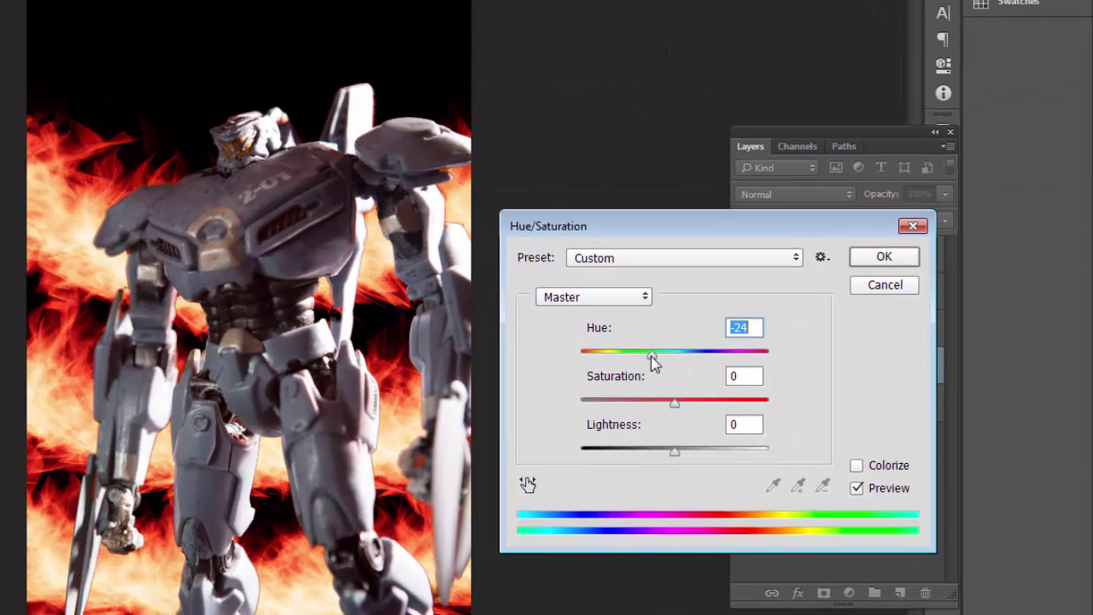
pyautogui.press('Tab')
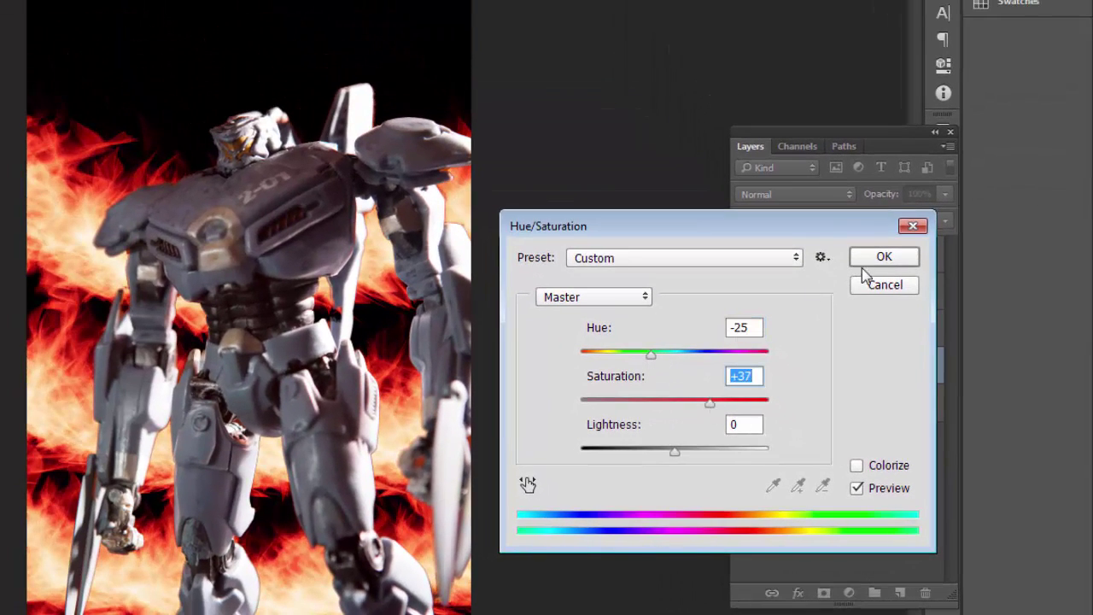
pyautogui.click(871, 258)
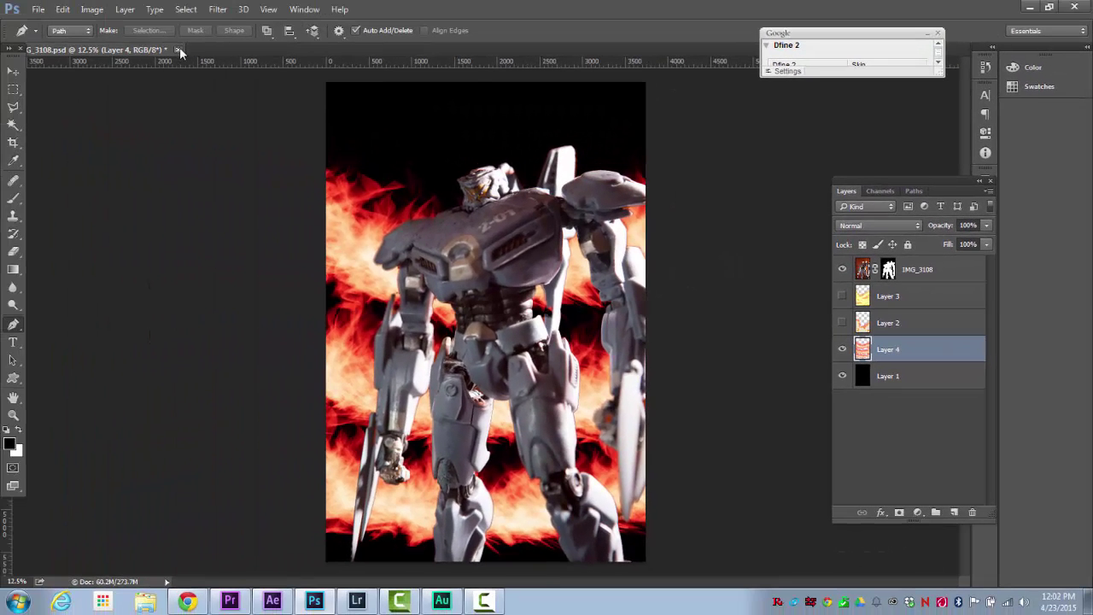
pyautogui.click(178, 48)
pyautogui.click(411, 281)
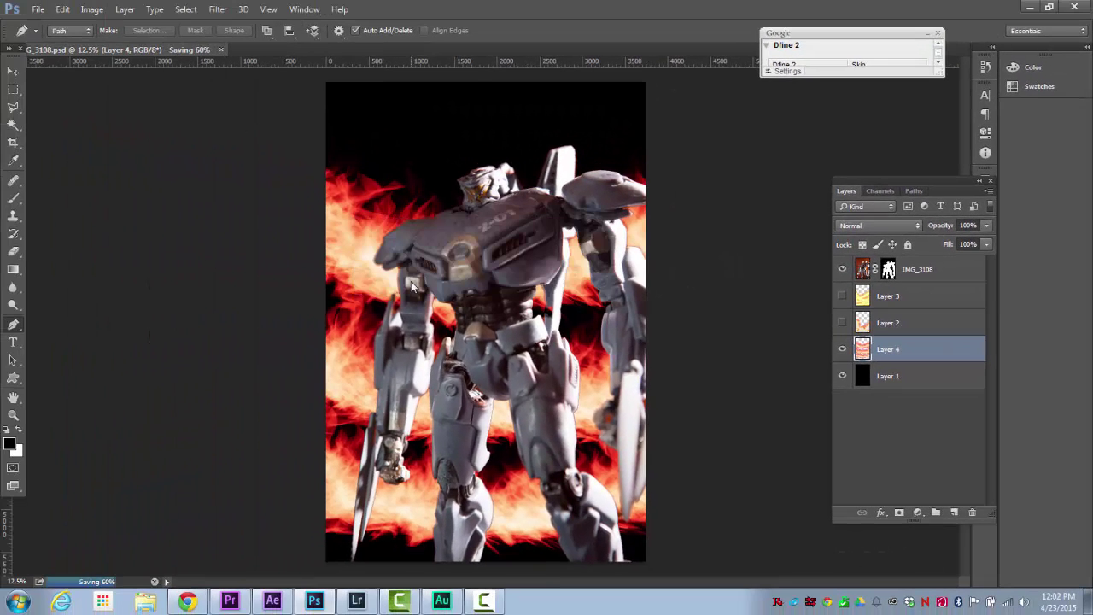
# Step: Switch to Premiere Pro and examine the updated flames in the IMG_3108 sequence in an enlarged program preview
pyautogui.click(230, 601)
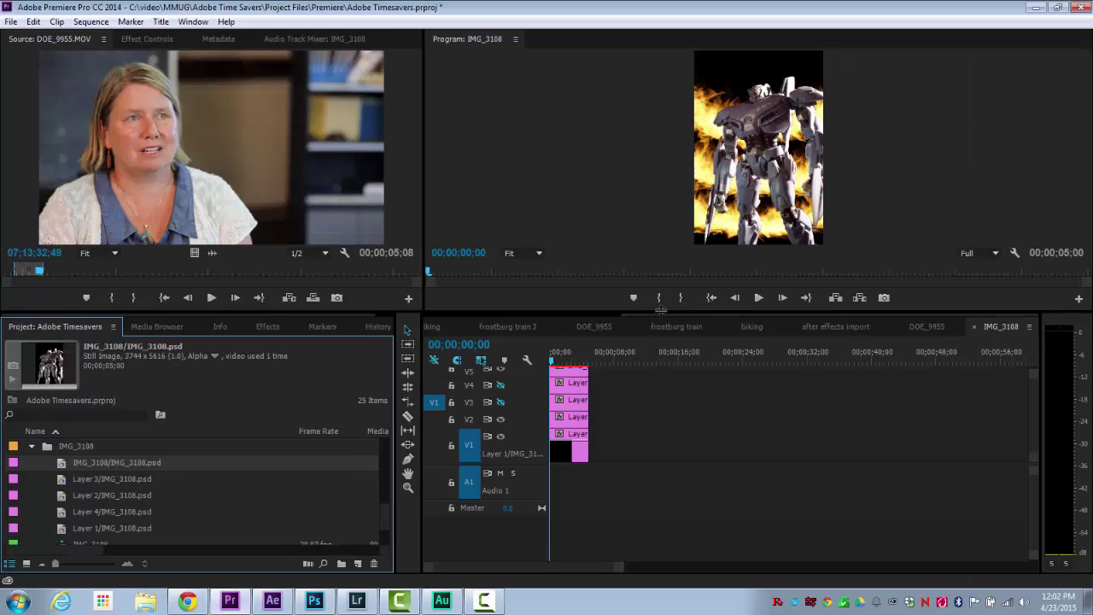
pyautogui.moveTo(660, 311); pyautogui.dragTo(660, 352)
pyautogui.click(557, 402)
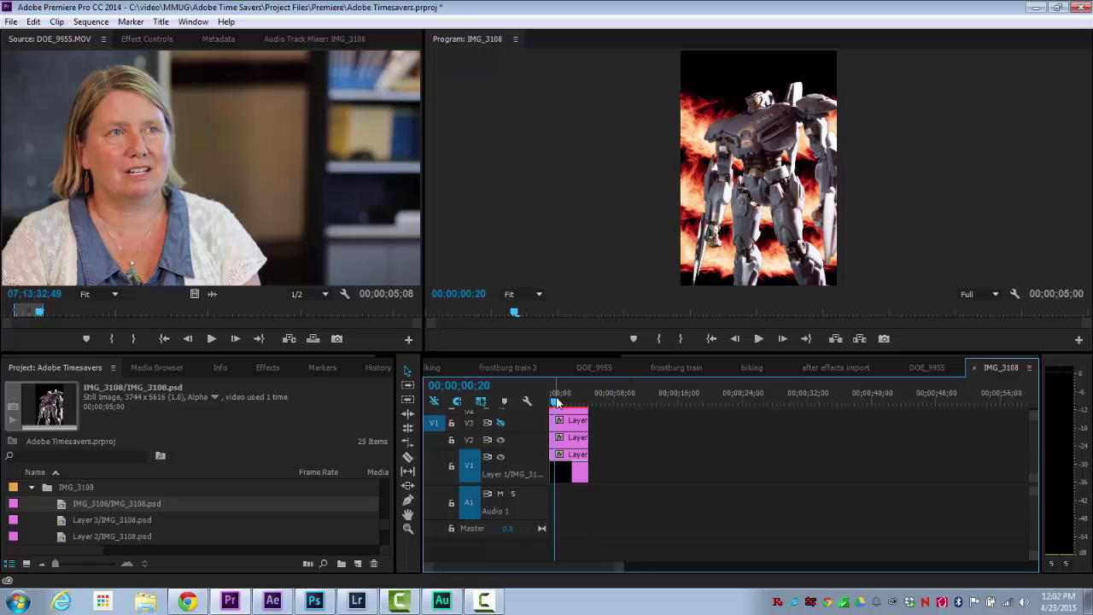
# Step: Switch to Lightroom and open the 2015 February Pittsburgh folder under 2015 Machine Head in the Library module
pyautogui.click(368, 603)
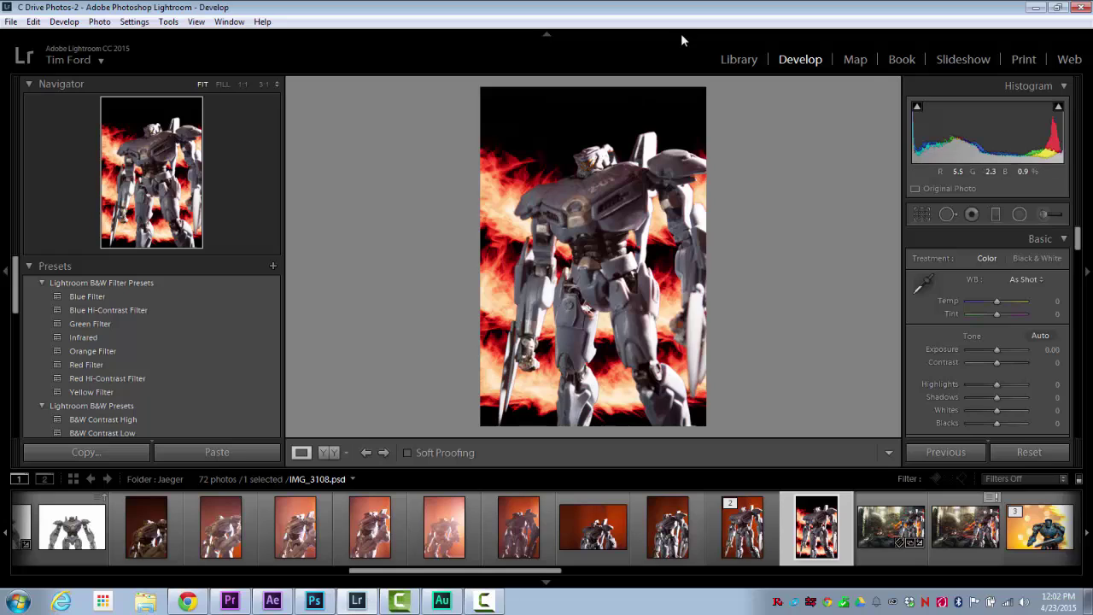
pyautogui.click(738, 60)
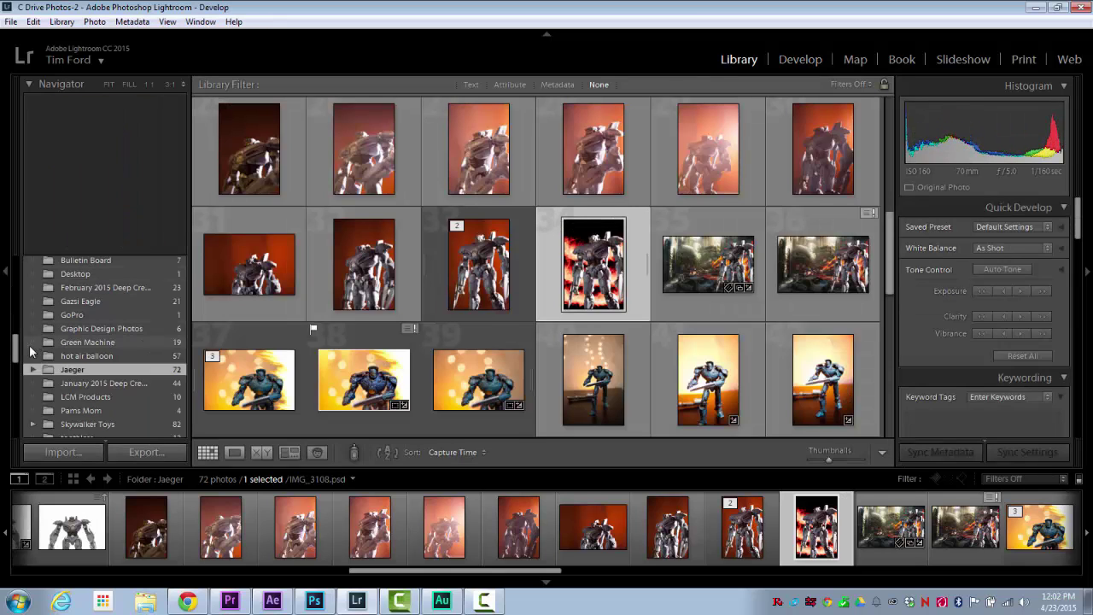
pyautogui.moveTo(14, 349); pyautogui.dragTo(15, 313)
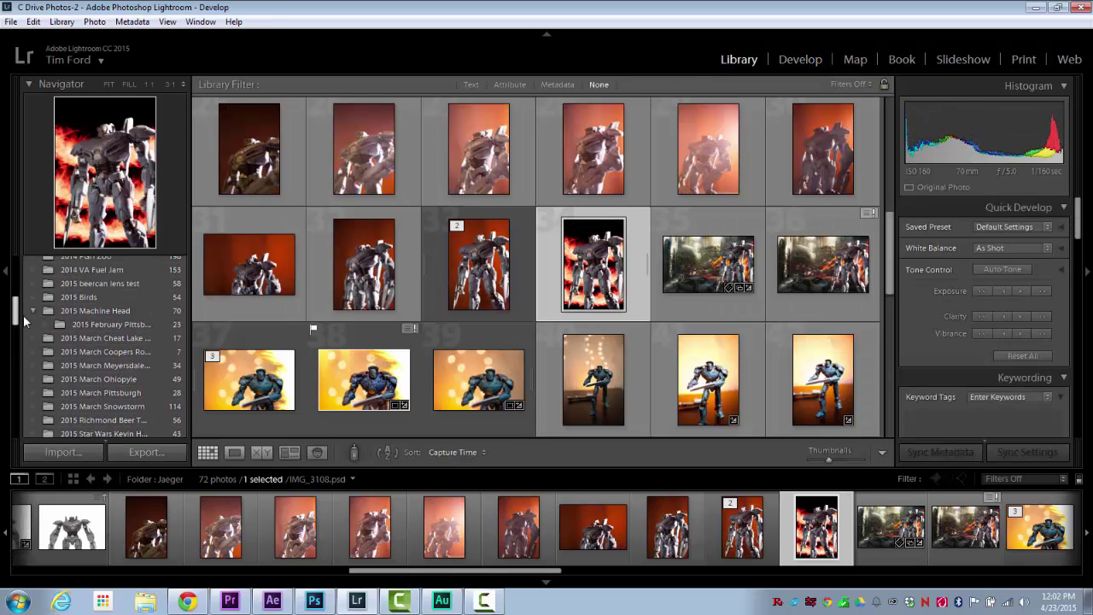
pyautogui.click(86, 325)
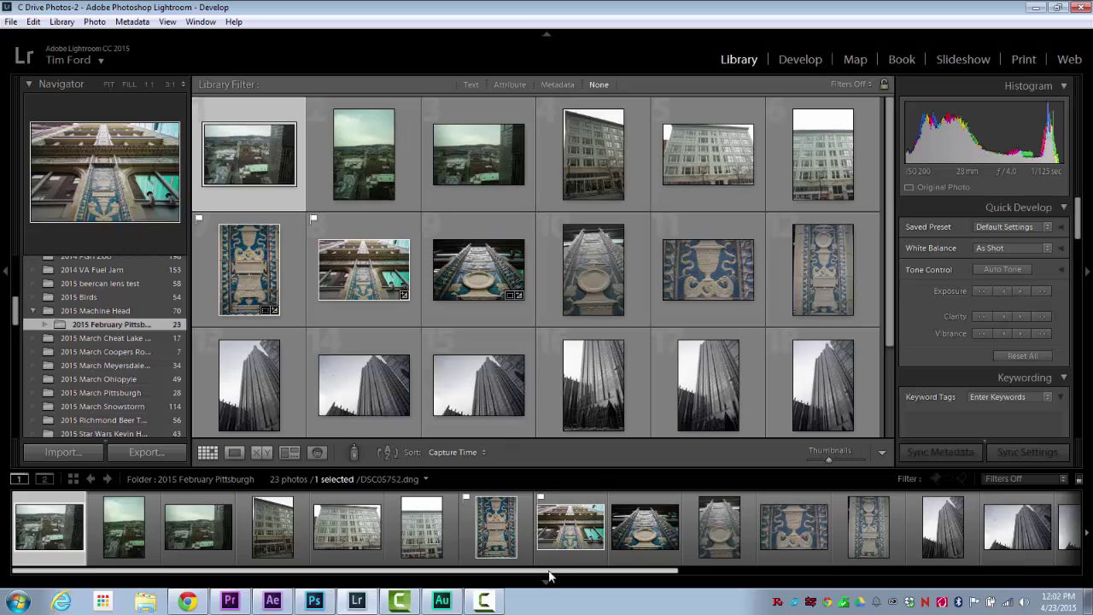
# Step: Select the three consecutive portrait photos of the glass tower, starting with DSC05760.dng
pyautogui.moveTo(619, 578); pyautogui.dragTo(924, 588)
pyautogui.click(637, 538)
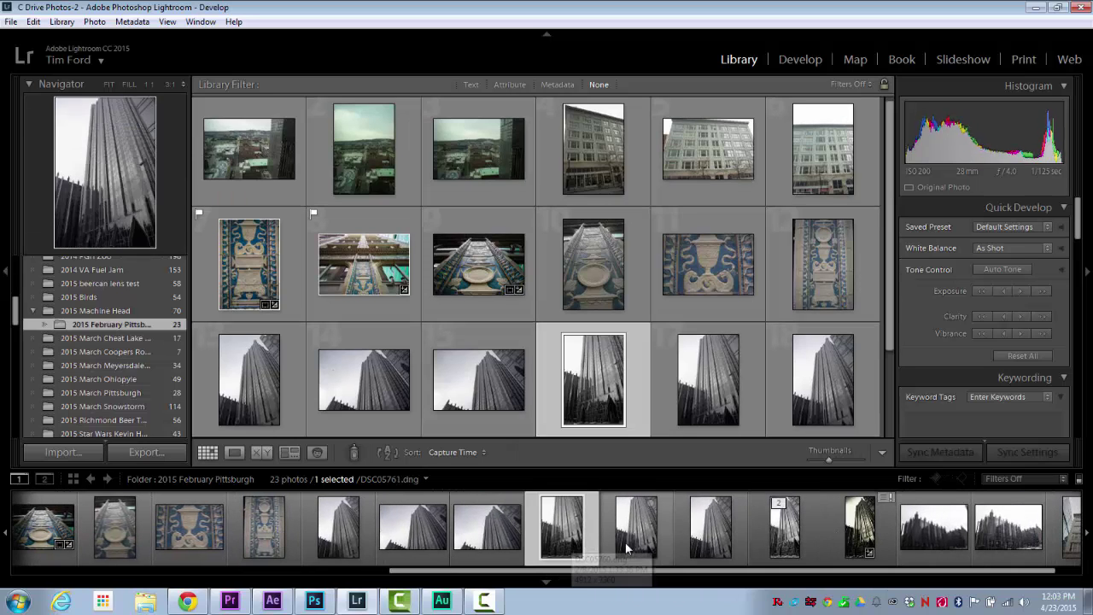
pyautogui.click(696, 542)
pyautogui.click(566, 548)
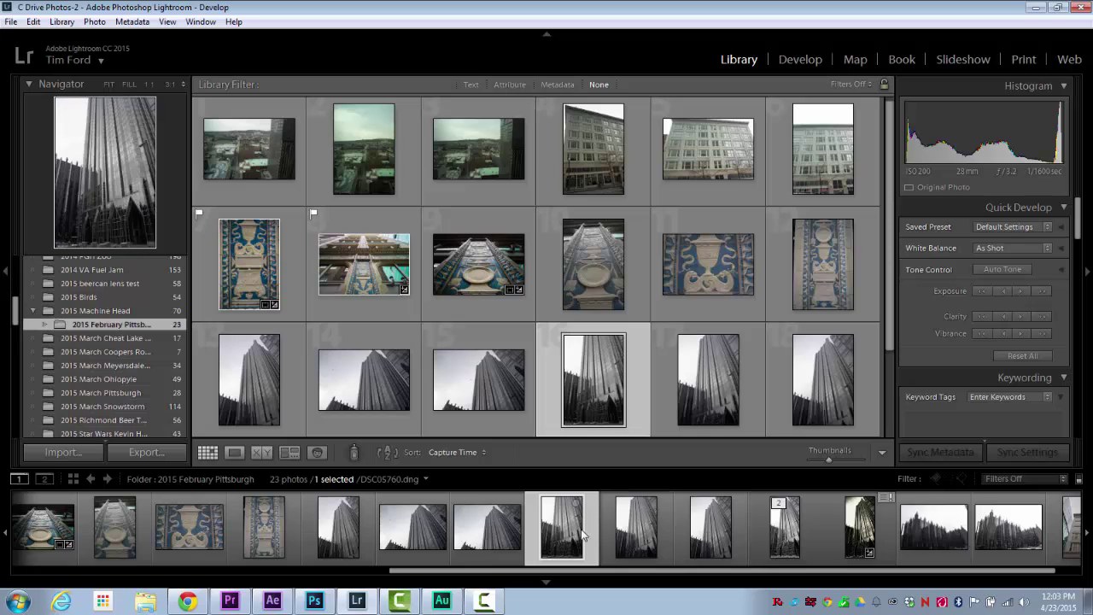
pyautogui.keyDown('shift'); pyautogui.click(709, 543); pyautogui.keyUp('shift')
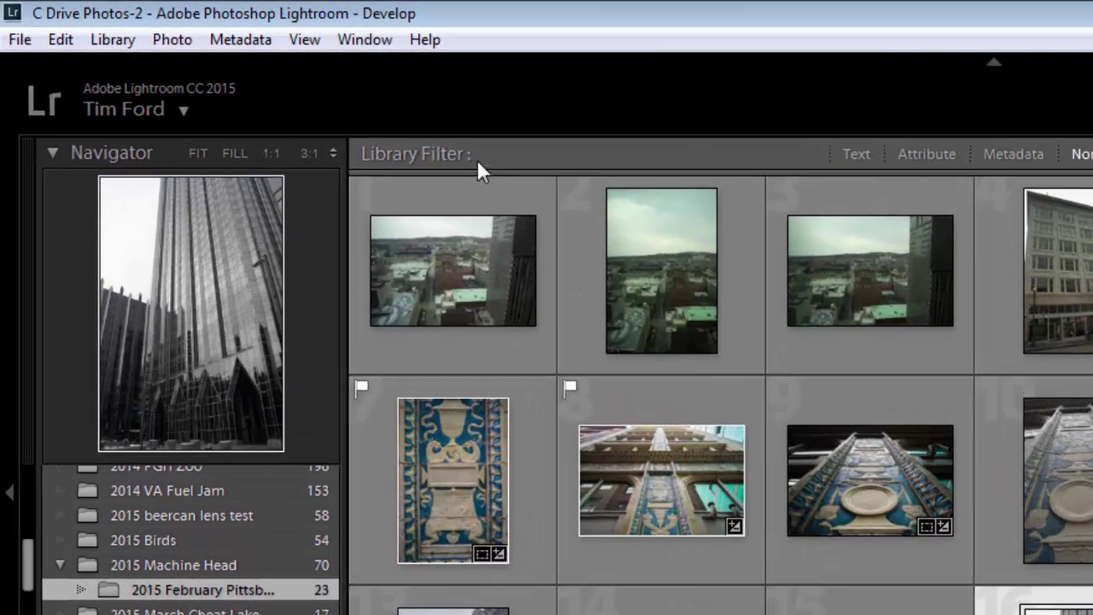
# Step: Merge the selected tower photos into a panorama using the Spherical projection with Auto Crop enabled
pyautogui.click(169, 39)
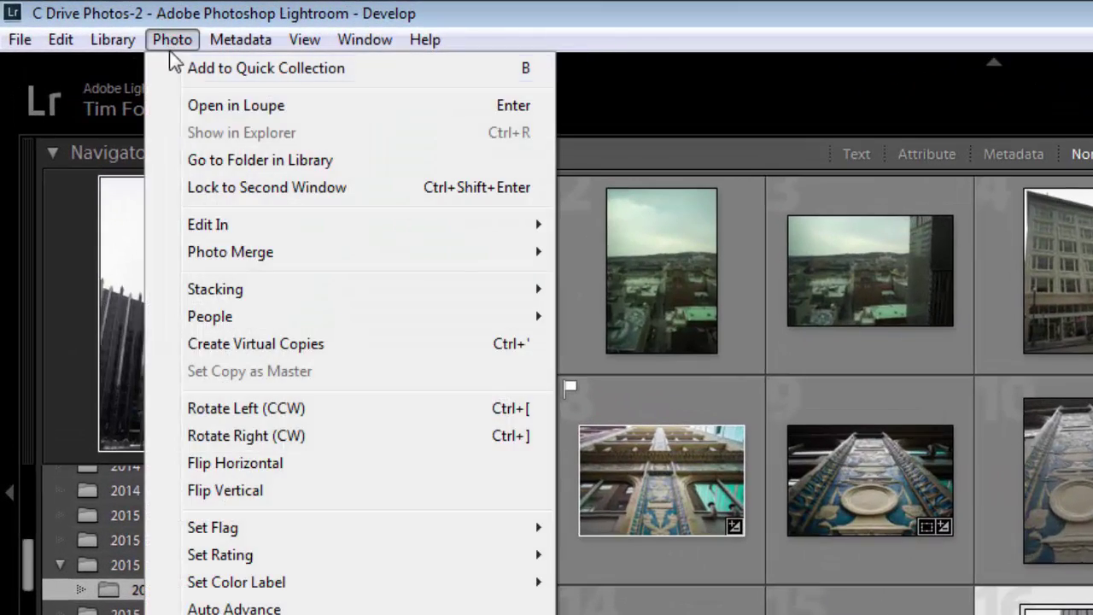
pyautogui.moveTo(275, 235)
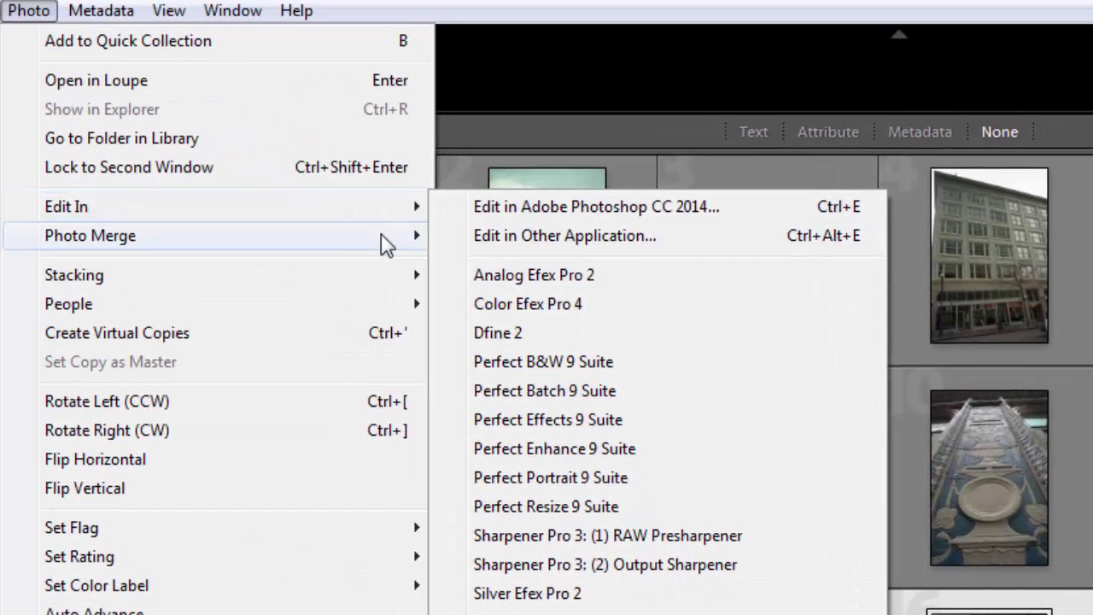
pyautogui.moveTo(382, 238)
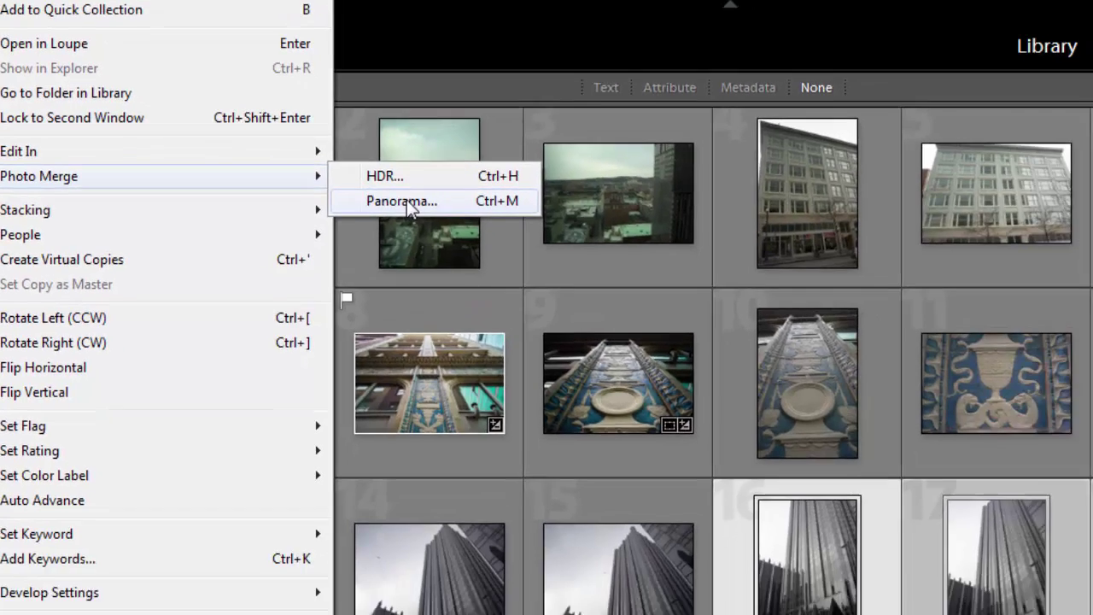
pyautogui.click(521, 265)
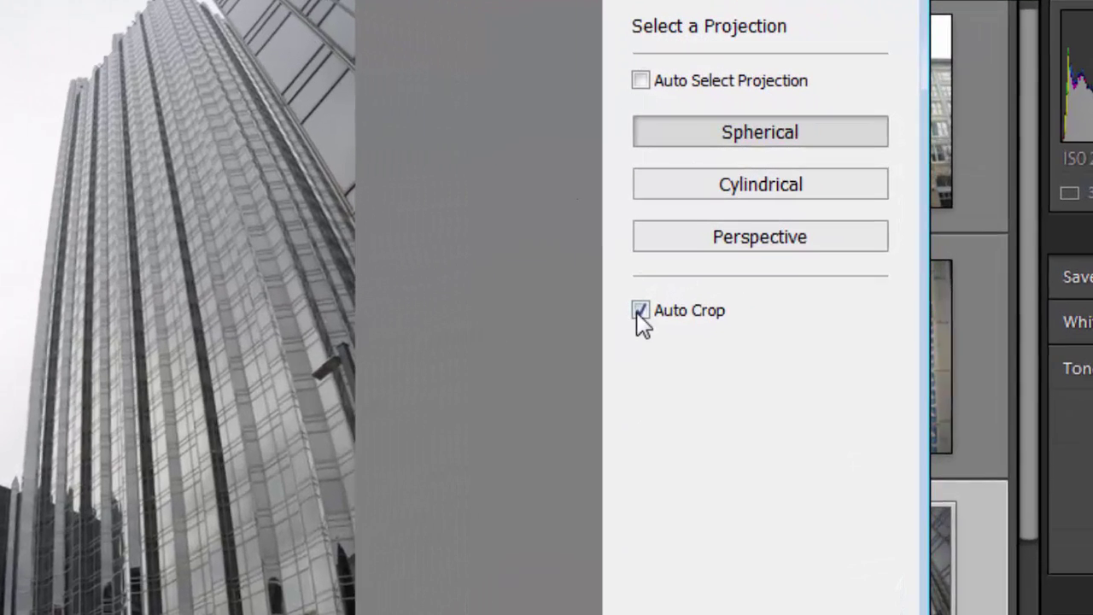
pyautogui.click(749, 247)
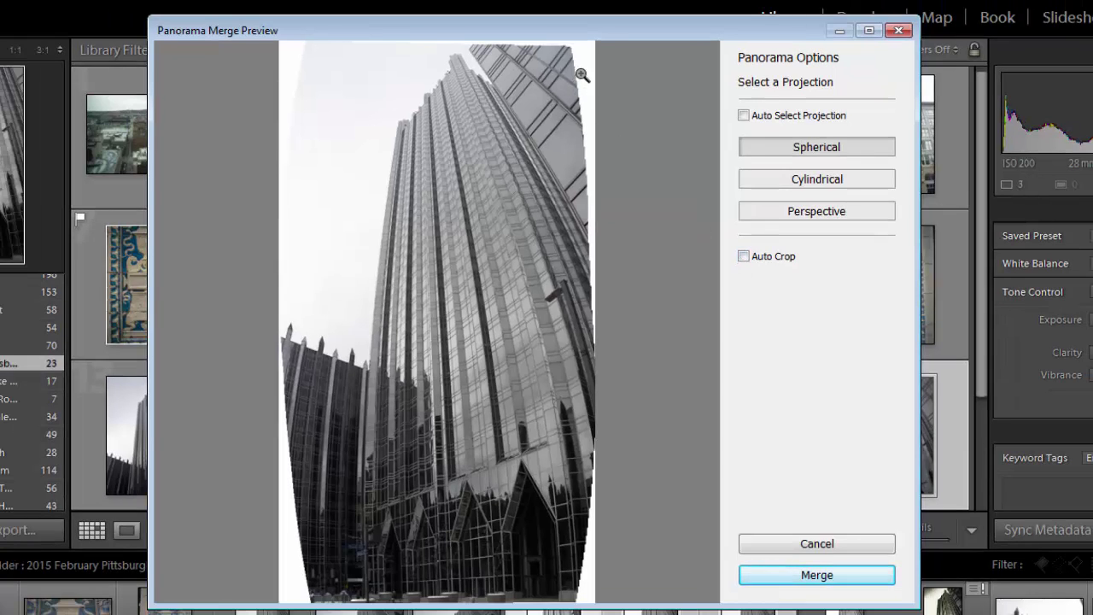
pyautogui.click(749, 259)
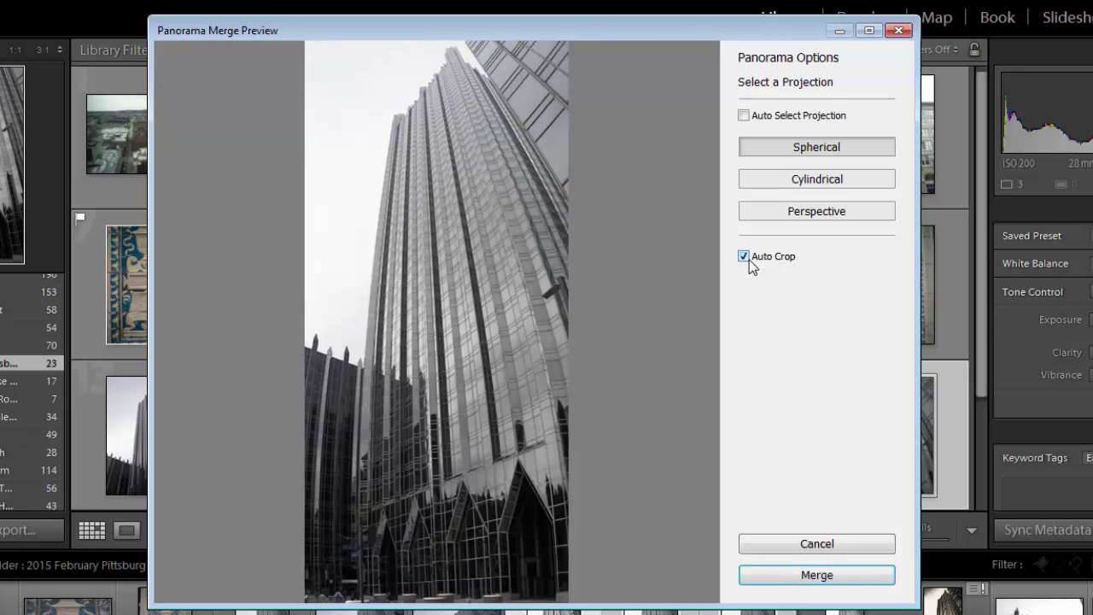
pyautogui.click(780, 578)
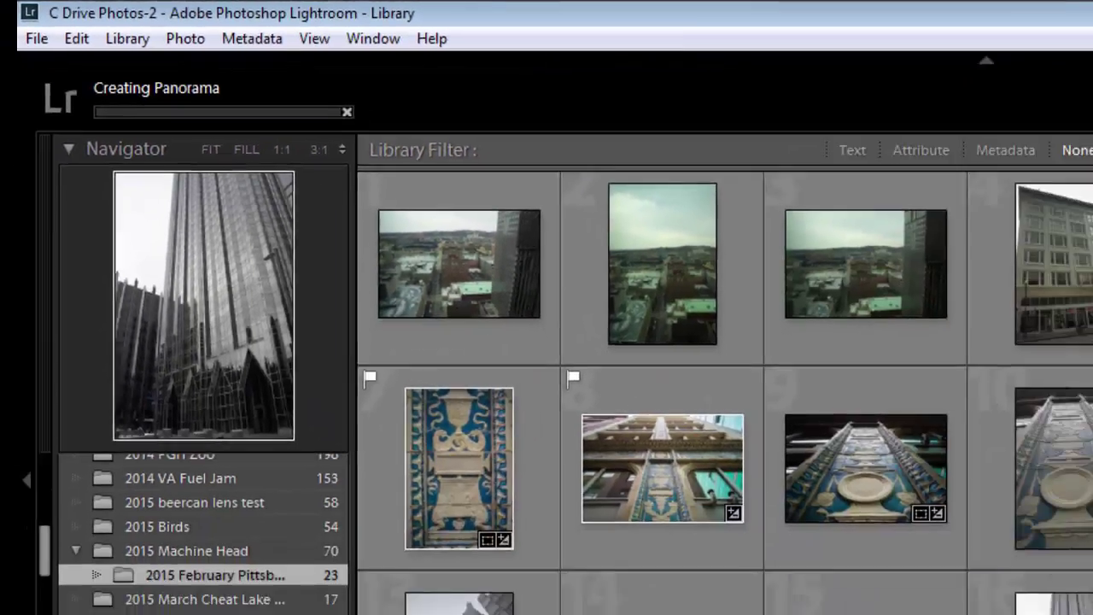
# Step: Go to the Develop module and display the merged tower panorama DSC05760-Pano.dng
pyautogui.click(822, 264)
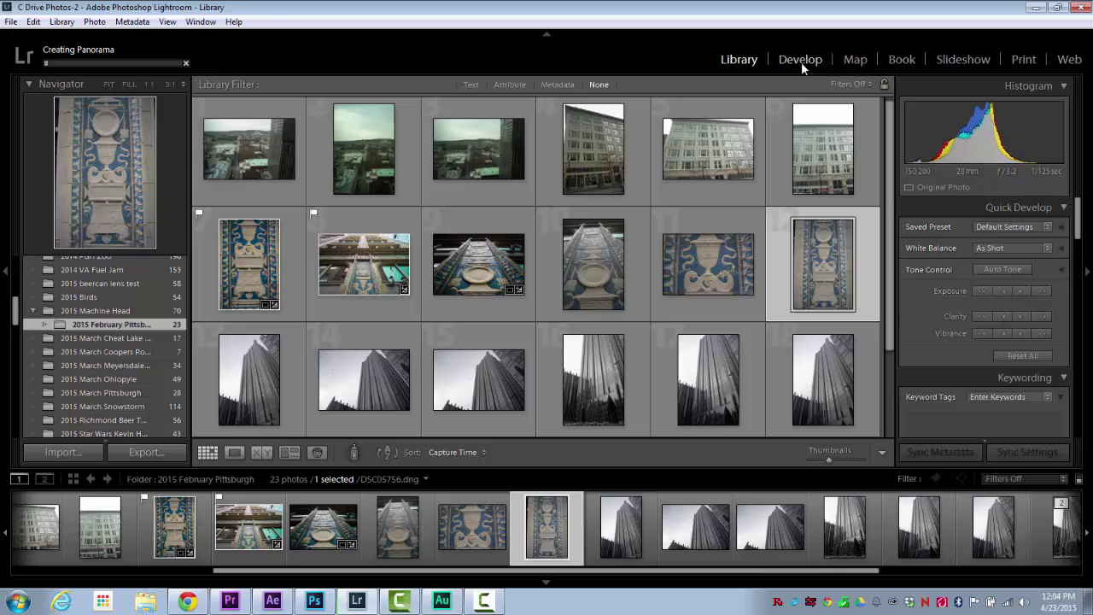
pyautogui.click(801, 60)
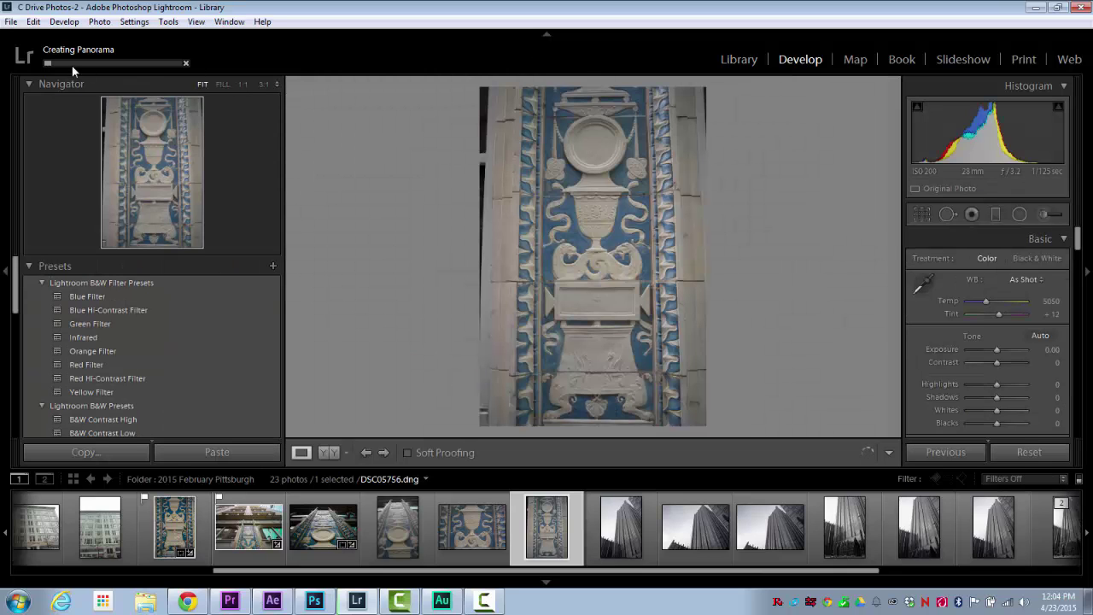
pyautogui.moveTo(1081, 237); pyautogui.dragTo(1081, 261)
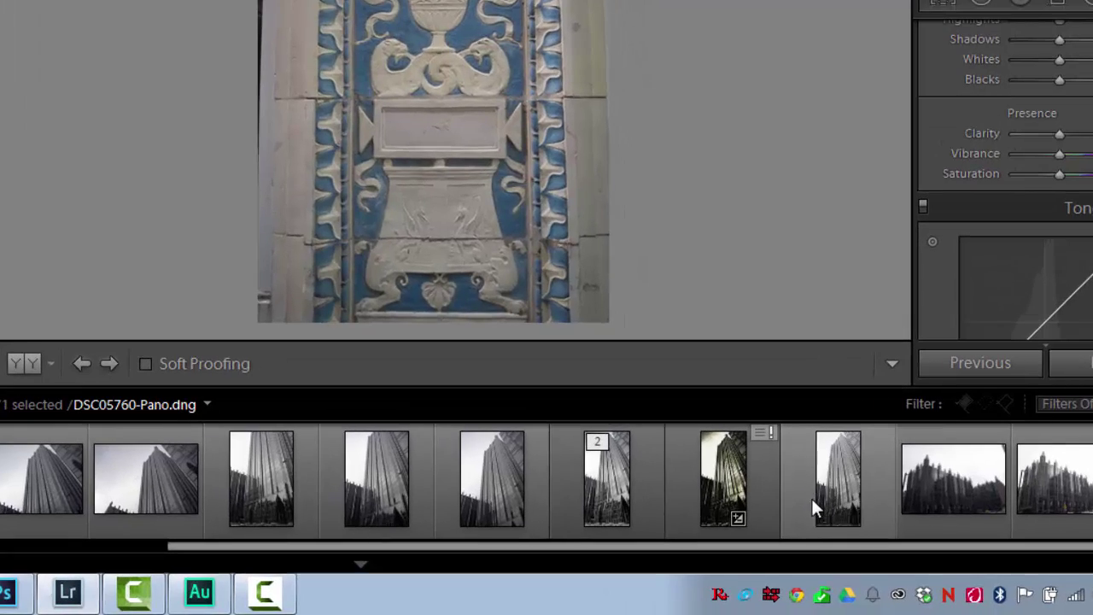
pyautogui.click(816, 502)
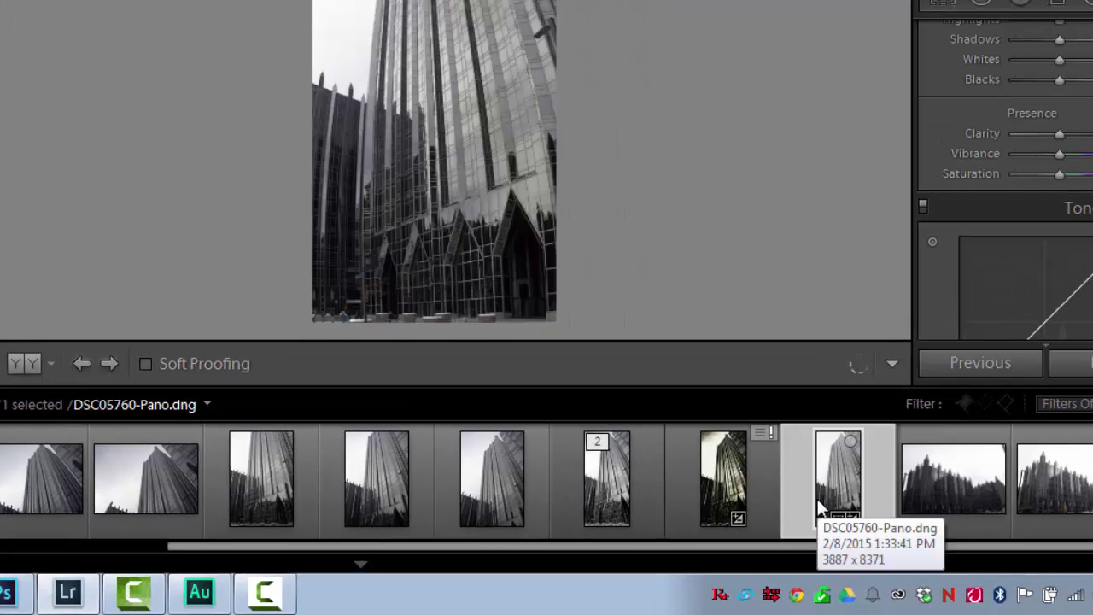